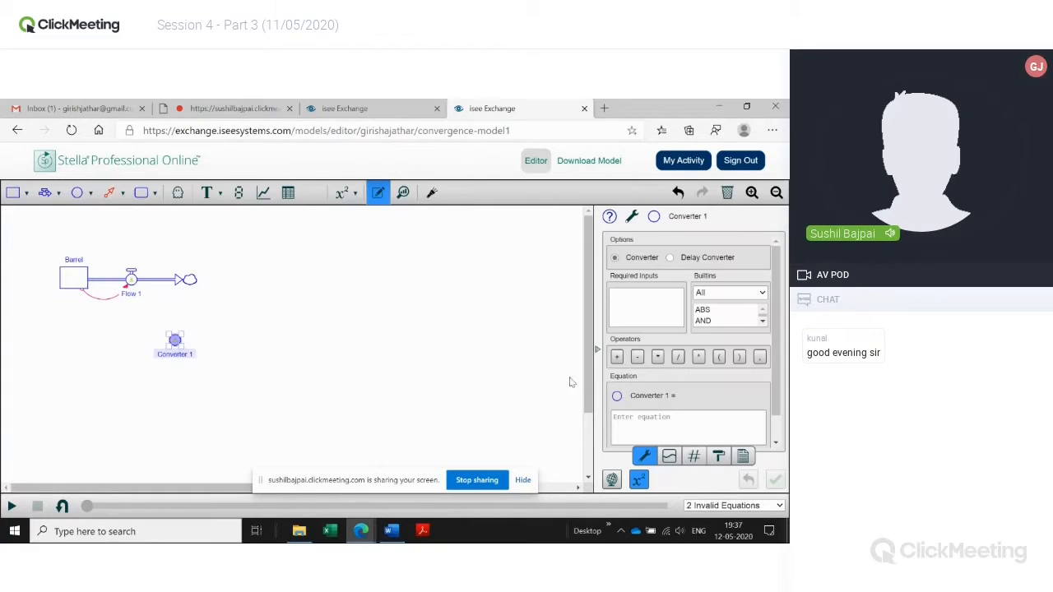
Set Converter 1's equation to 0.1 and draw a connector from it to Flow 1.
{"action": "left_click", "coordinate": [628, 420]}
{"action": "type", "text": "0.1"}
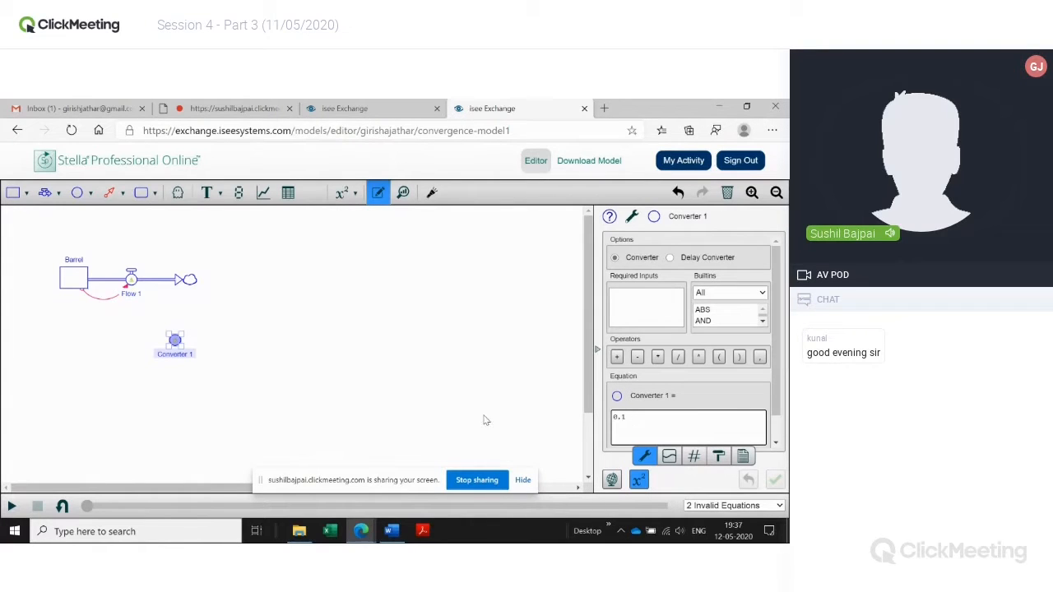
{"action": "left_click", "coordinate": [264, 415]}
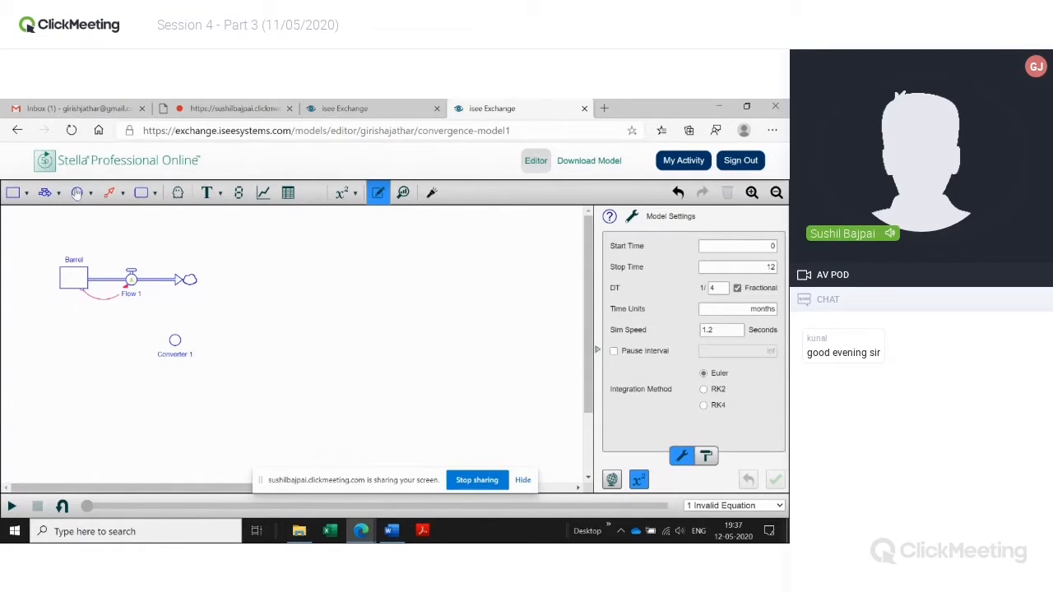
{"action": "left_click", "coordinate": [108, 193]}
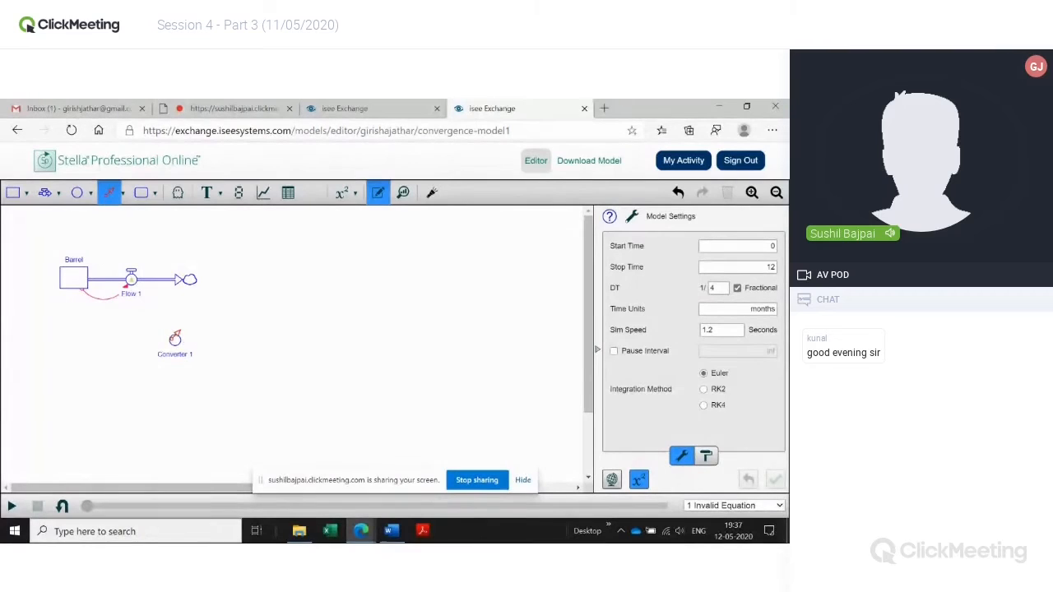
{"action": "left_click_drag", "start_coordinate": [175, 337], "coordinate": [132, 279]}
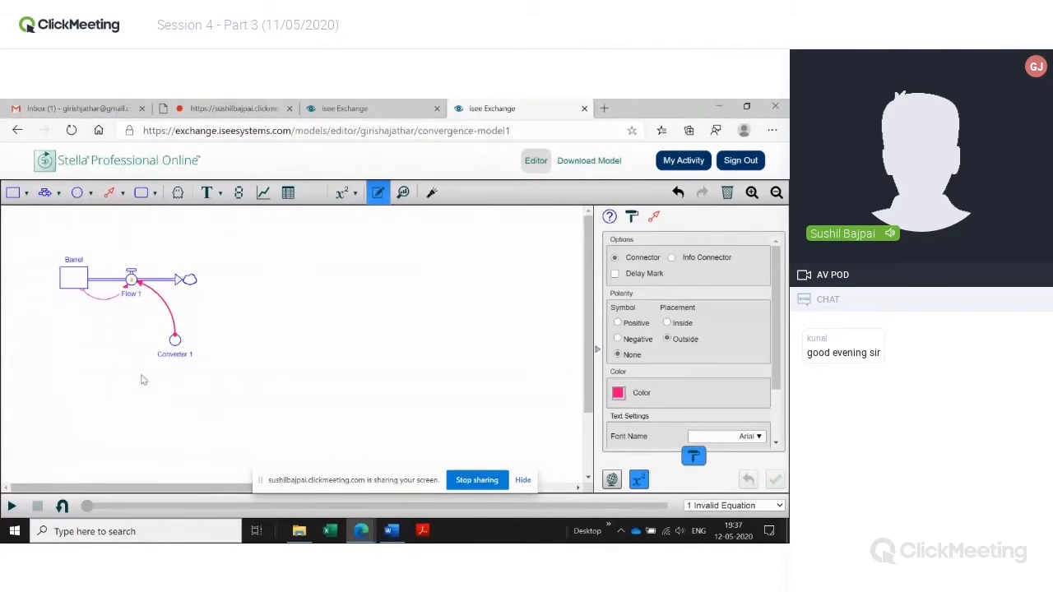
Define Flow 1's equation as Barrel * Converter_1 and apply it.
{"action": "left_click", "coordinate": [131, 279]}
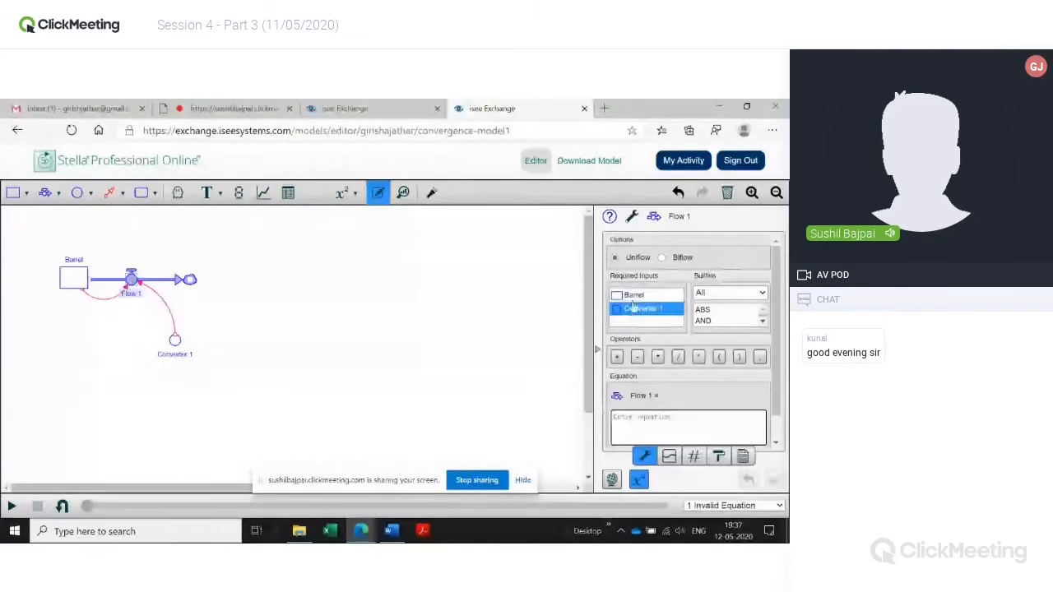
{"action": "left_click", "coordinate": [633, 295]}
{"action": "left_click", "coordinate": [657, 357]}
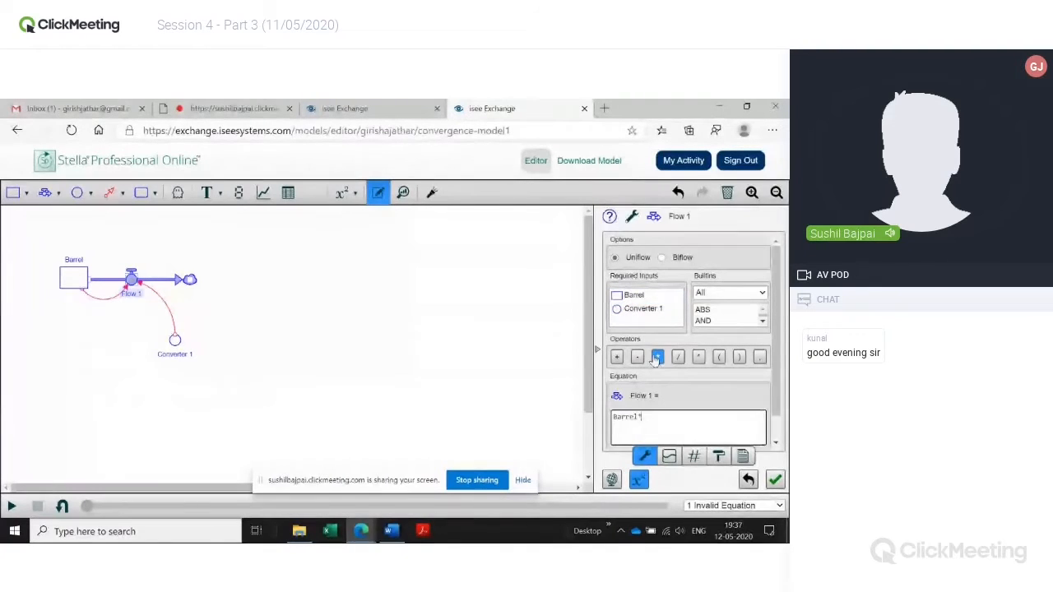
{"action": "left_click", "coordinate": [642, 309]}
{"action": "left_click", "coordinate": [773, 481]}
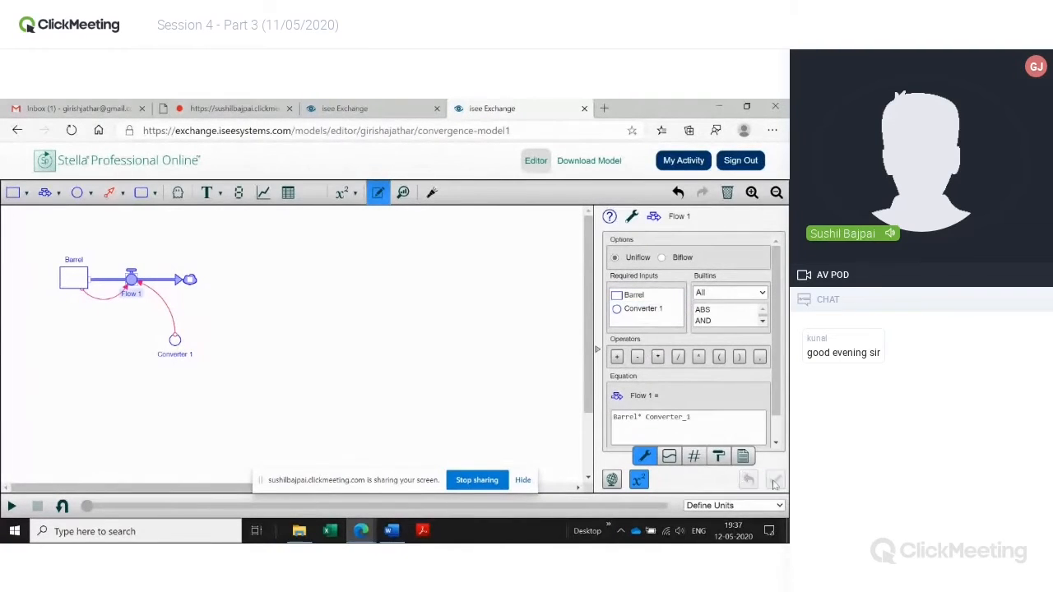
{"action": "left_click", "coordinate": [162, 416]}
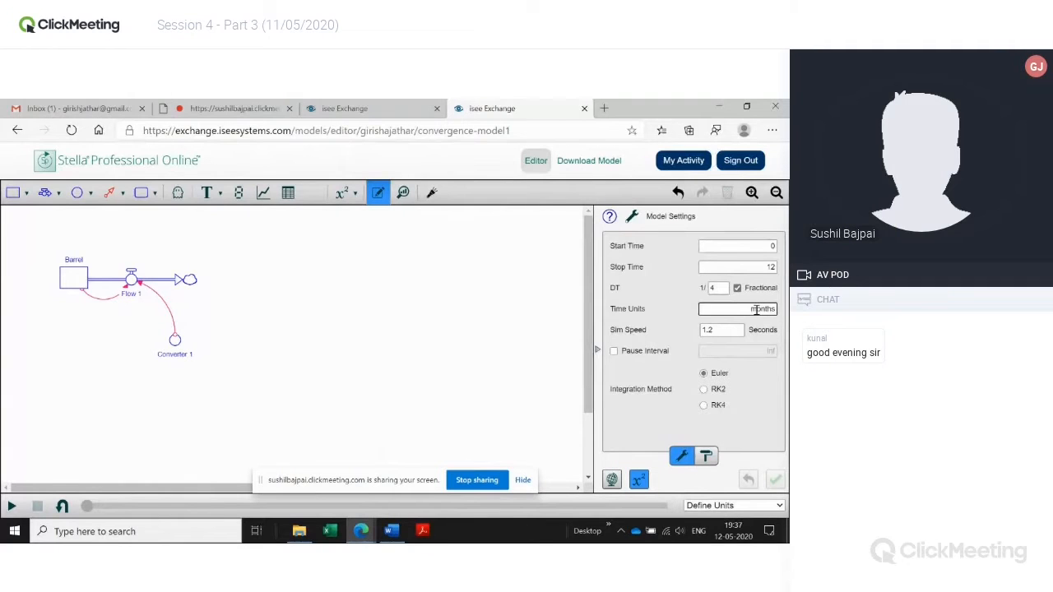
Set the model's time units to minutes and its stop time to 50.
{"action": "double_click", "coordinate": [756, 310]}
{"action": "type", "text": "minutes"}
{"action": "left_click", "coordinate": [472, 371]}
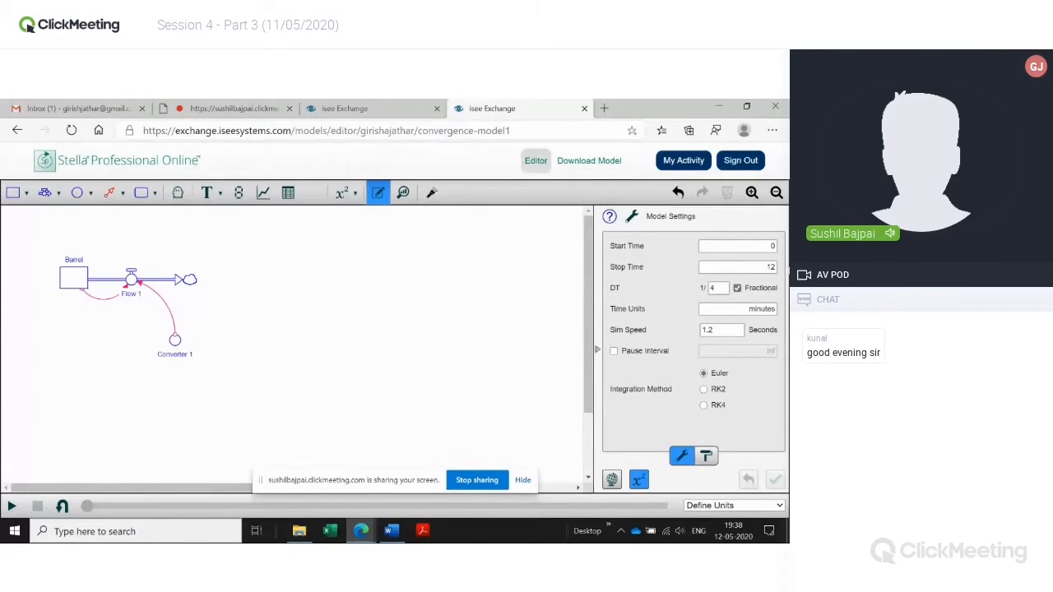
{"action": "left_click", "coordinate": [758, 268]}
{"action": "type", "text": "50"}
{"action": "left_click", "coordinate": [393, 376]}
Review the equation settings of the Barrel stock and its outflow.
{"action": "left_click", "coordinate": [188, 352]}
{"action": "left_click", "coordinate": [74, 281]}
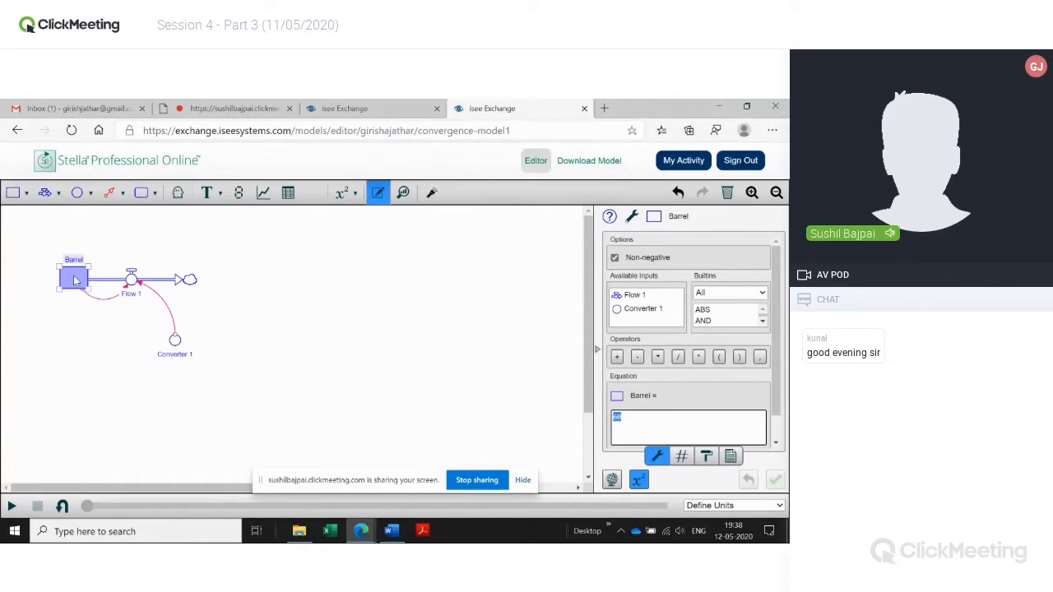
{"action": "left_click", "coordinate": [97, 370]}
{"action": "left_click", "coordinate": [132, 281]}
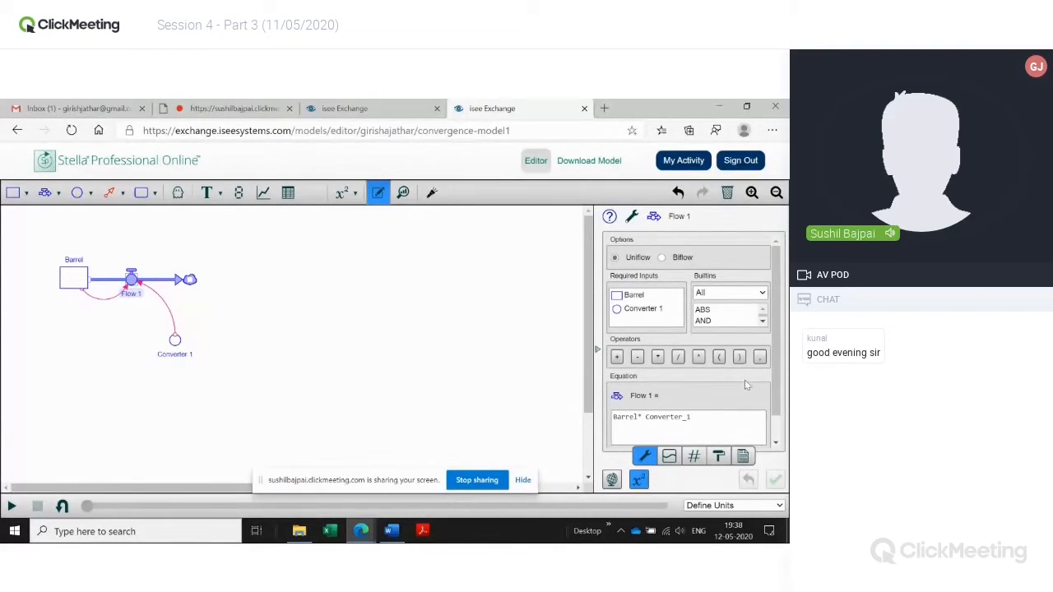
{"action": "scroll", "coordinate": [775, 380], "scroll_direction": "down", "scroll_amount": 1}
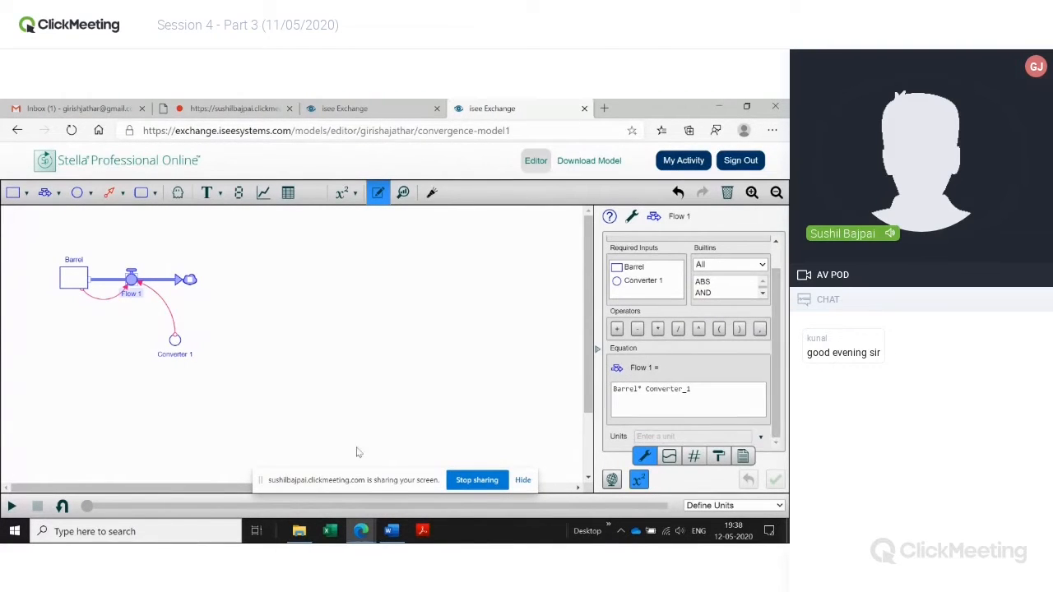
{"action": "left_click", "coordinate": [136, 385]}
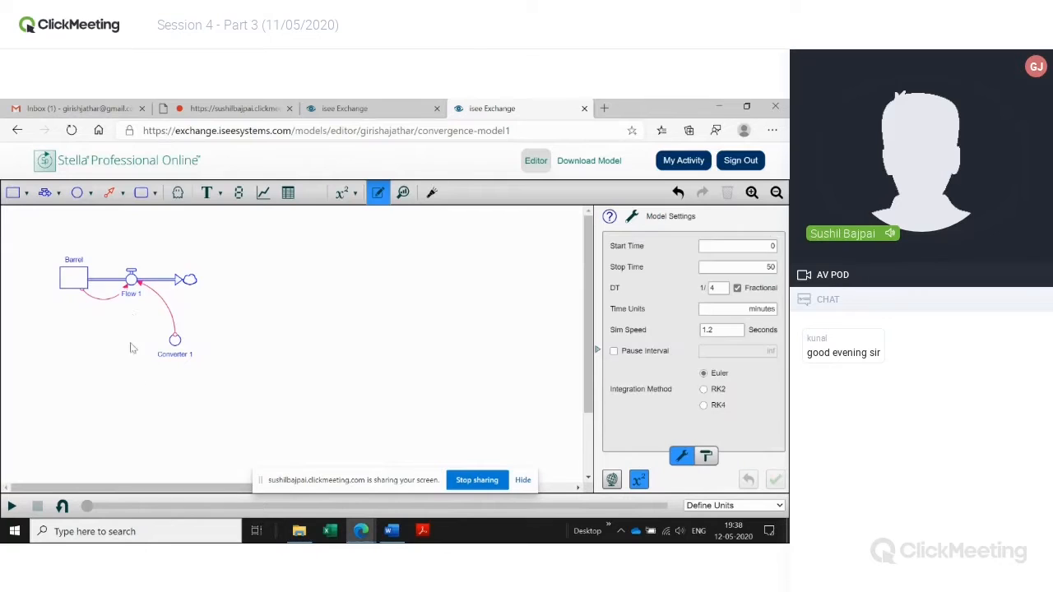
Rename Flow 1 as "draining per minute" and Converter 1 as "drain fraction".
{"action": "double_click", "coordinate": [132, 292]}
{"action": "type", "text": "draining per minute"}
{"action": "left_click", "coordinate": [173, 397]}
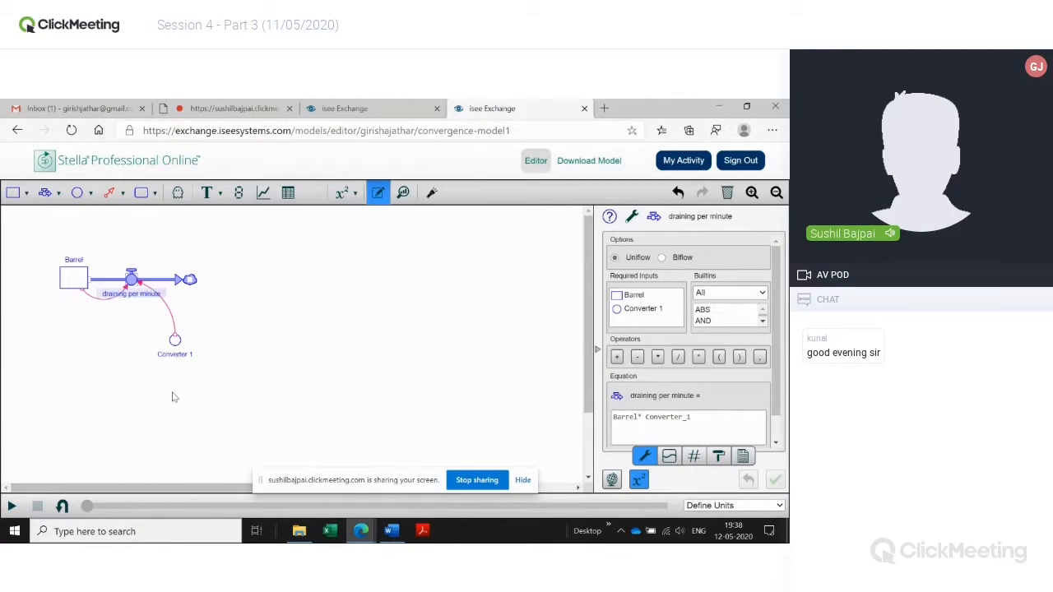
{"action": "left_click", "coordinate": [173, 396]}
{"action": "double_click", "coordinate": [174, 353]}
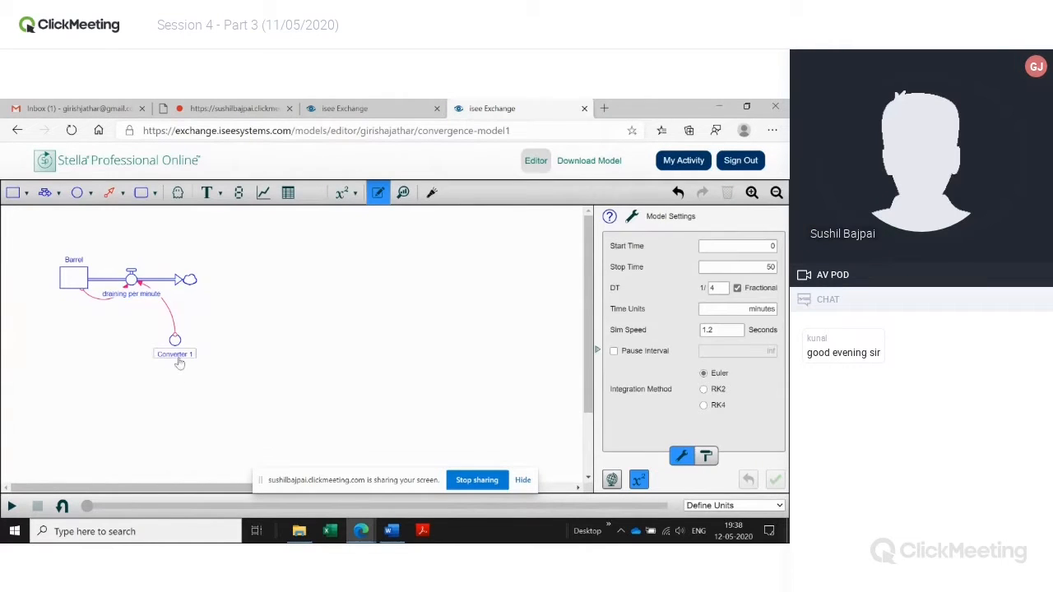
{"action": "type", "text": "drain fraction"}
{"action": "left_click", "coordinate": [223, 382]}
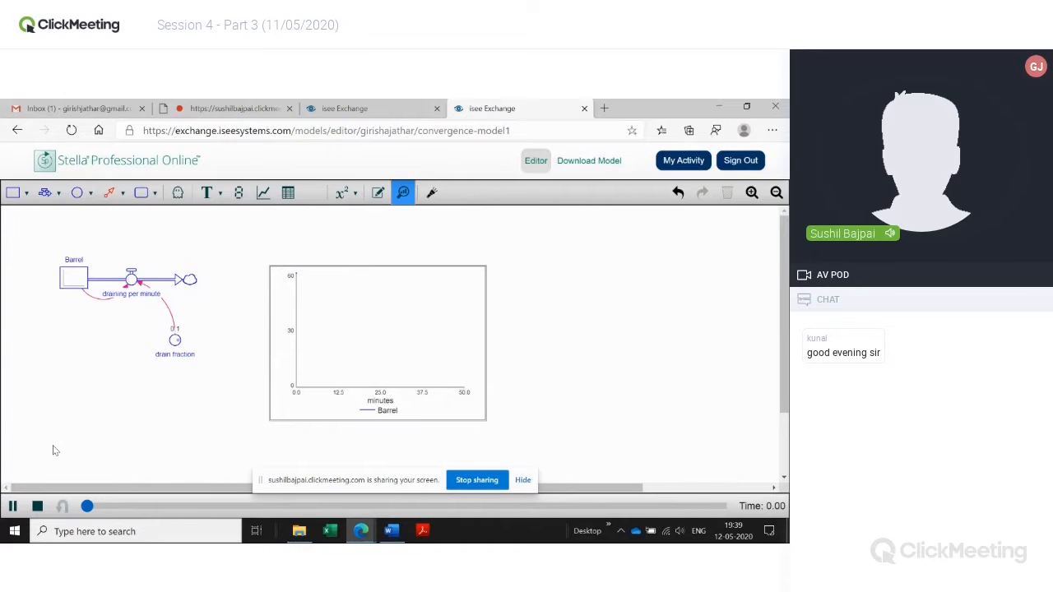
Try to run the barrel draining simulation, and stop the run.
{"action": "left_click", "coordinate": [59, 505]}
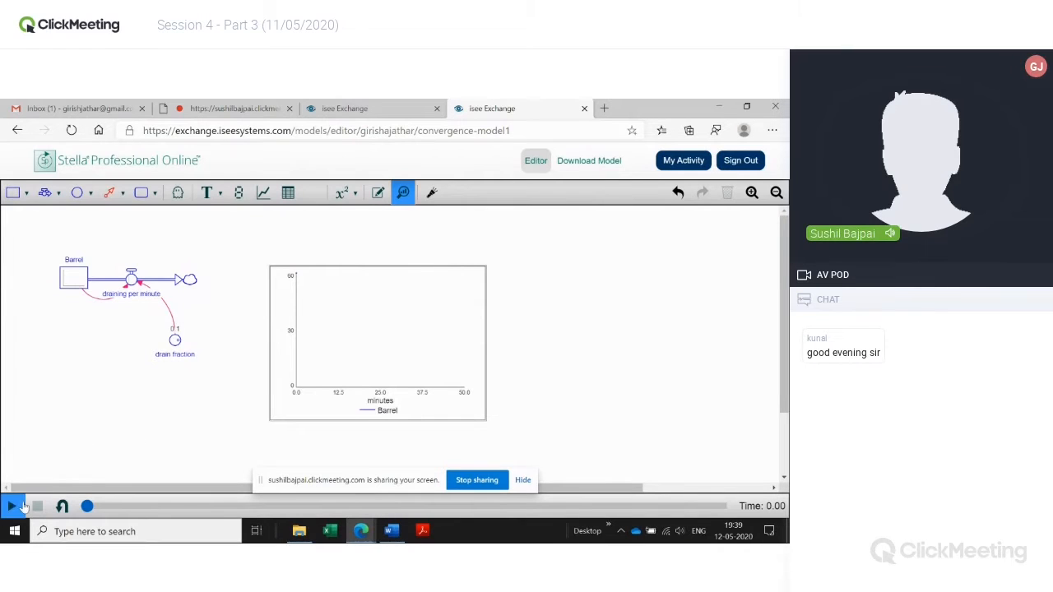
{"action": "left_click", "coordinate": [11, 509]}
{"action": "left_click", "coordinate": [38, 508]}
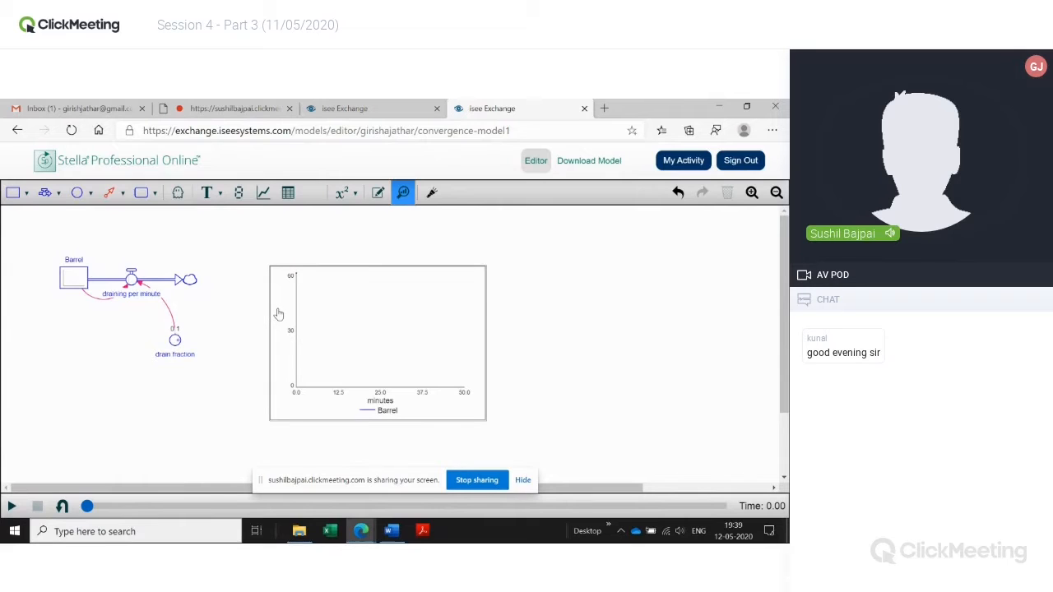
Open the Barrel stock's settings and check its initial value equation.
{"action": "left_click", "coordinate": [76, 285]}
{"action": "double_click", "coordinate": [76, 285]}
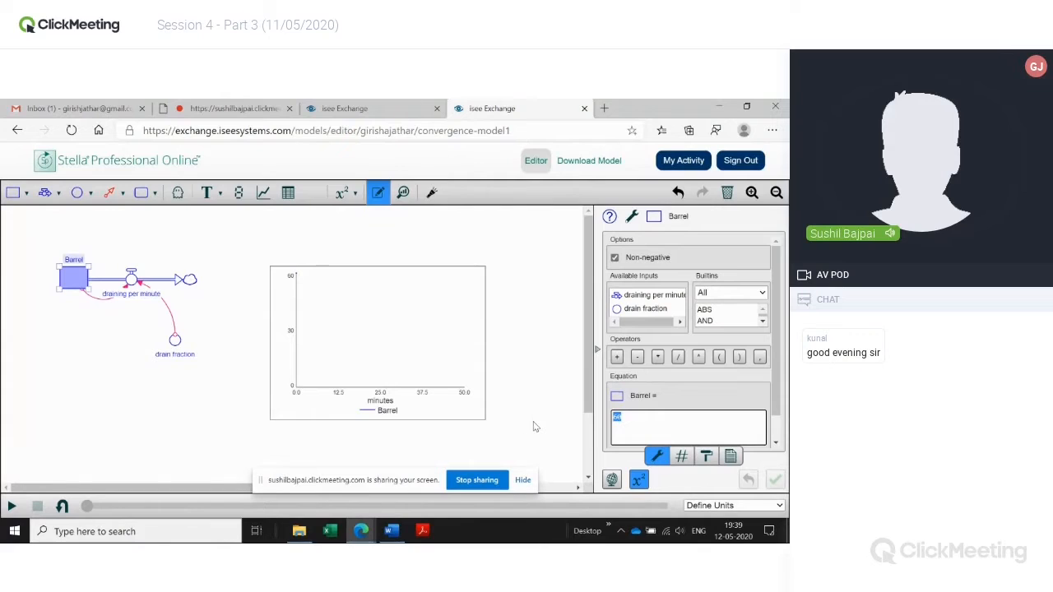
{"action": "left_click", "coordinate": [187, 426]}
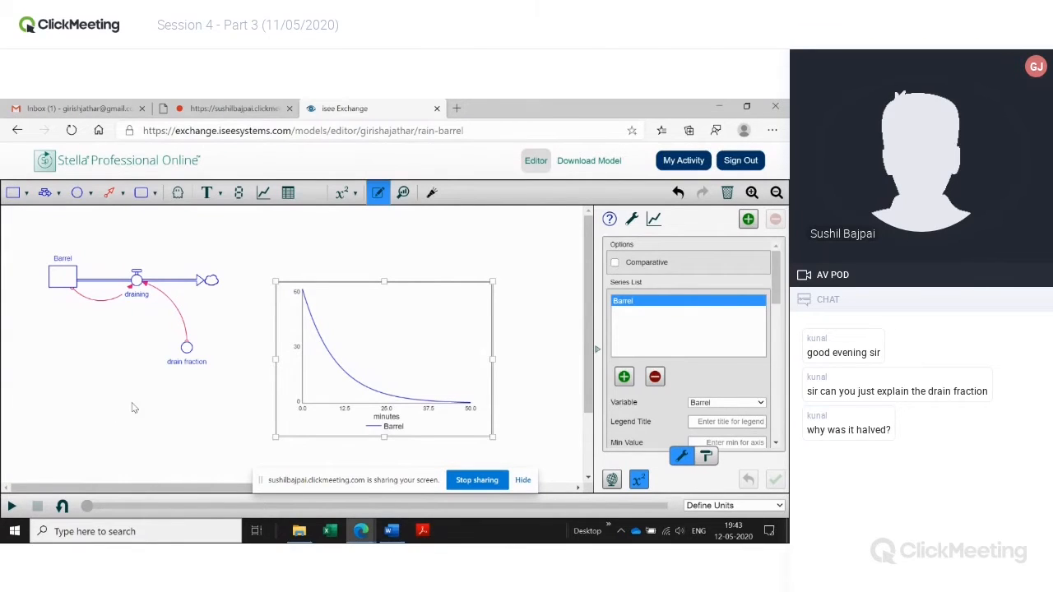
Read the Barrel level along the graph's curve at 7 minutes and at about double that time.
{"action": "left_click_drag", "start_coordinate": [302, 367], "coordinate": [328, 371]}
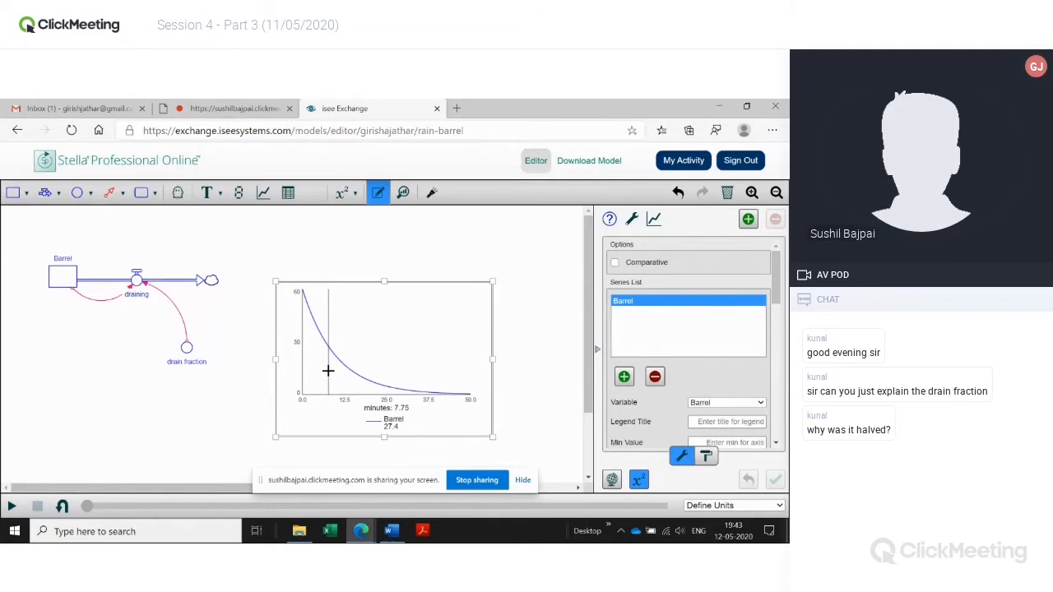
{"action": "left_click_drag", "start_coordinate": [328, 370], "coordinate": [326, 371]}
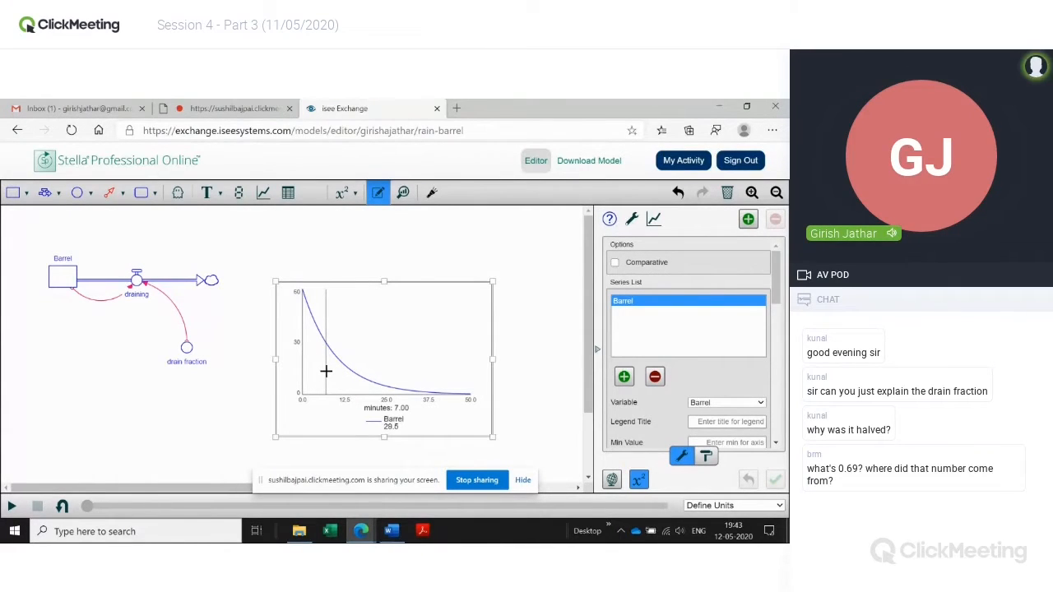
{"action": "left_click_drag", "start_coordinate": [326, 371], "coordinate": [351, 369]}
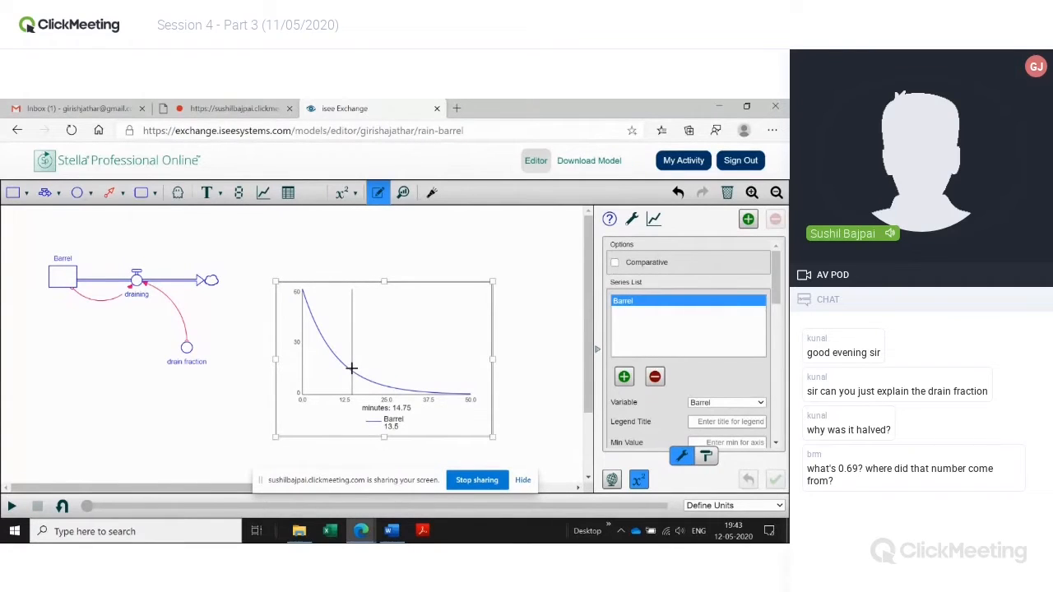
{"action": "left_click_drag", "start_coordinate": [351, 369], "coordinate": [349, 369]}
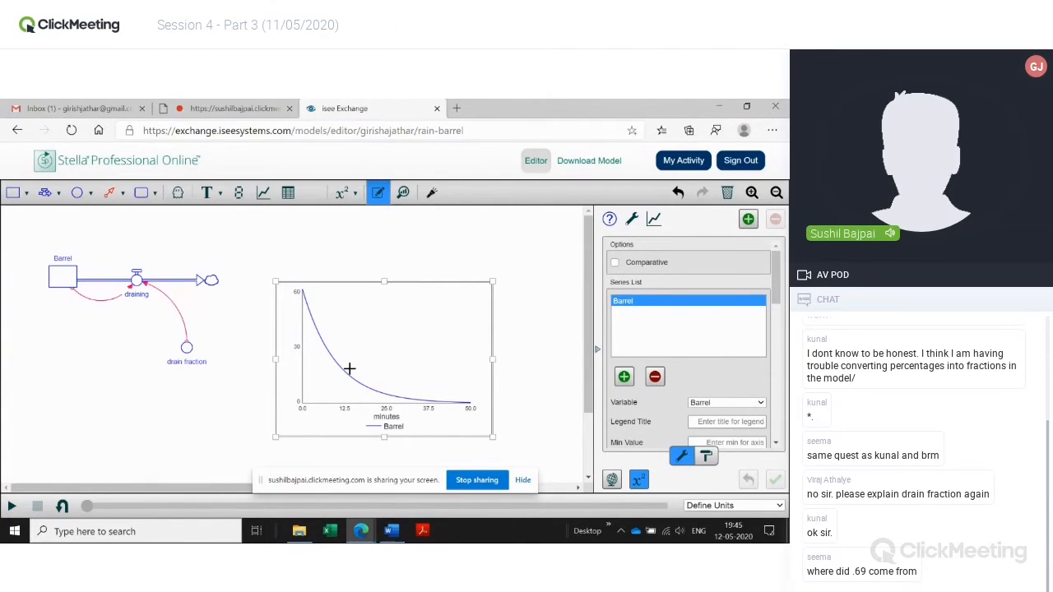
Place a table below the rain barrel diagram and run the simulation.
{"action": "left_click", "coordinate": [289, 194]}
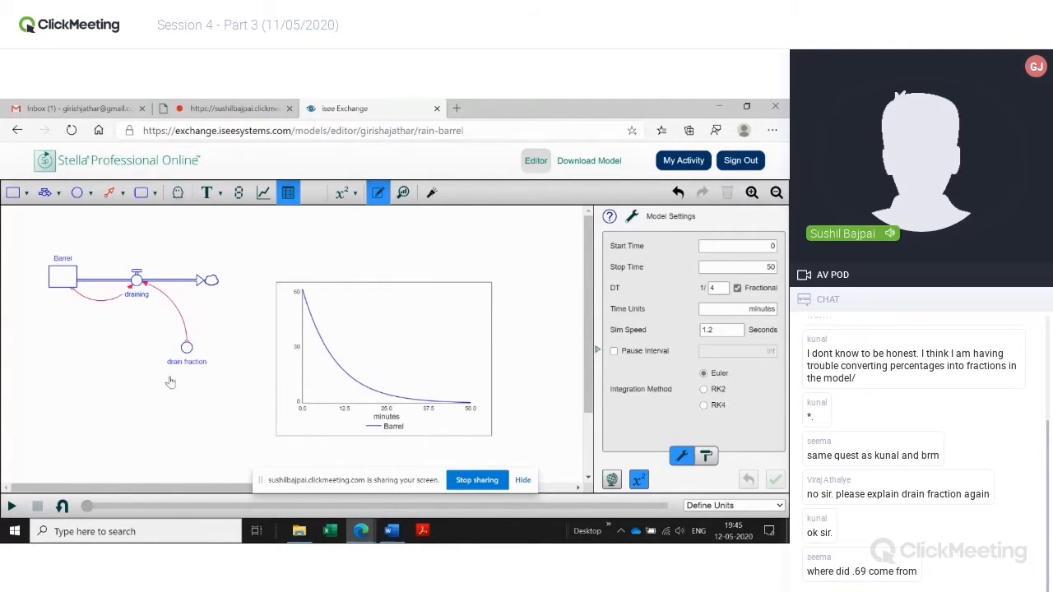
{"action": "left_click", "coordinate": [59, 418]}
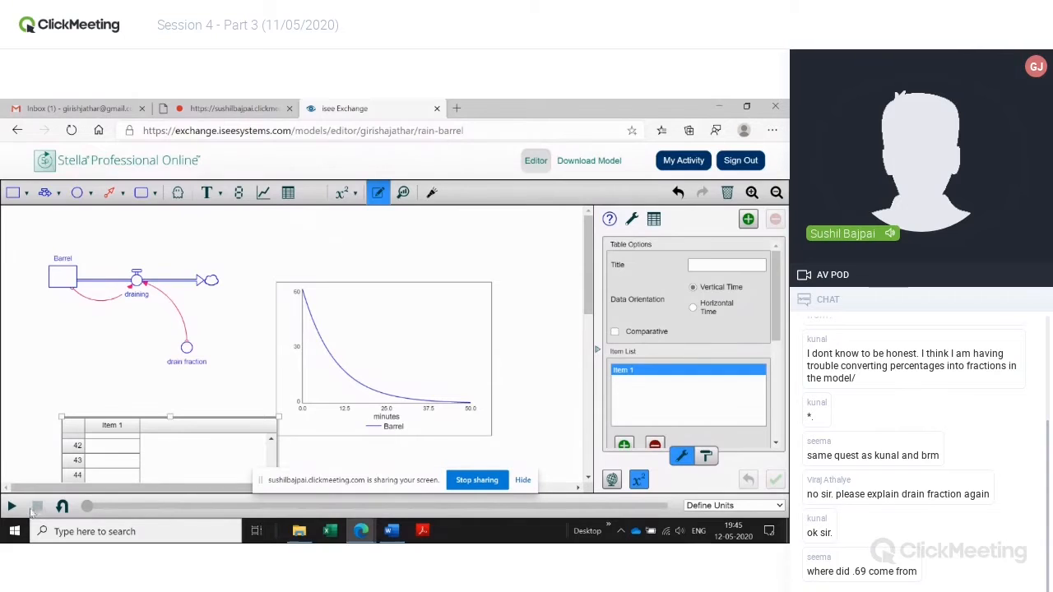
{"action": "left_click", "coordinate": [13, 509]}
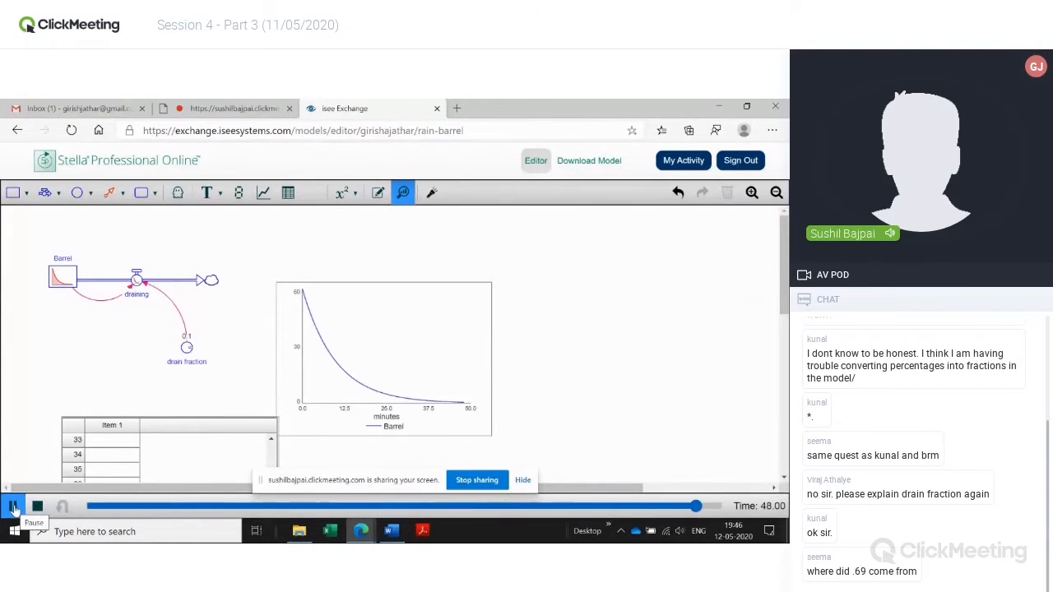
{"action": "mouse_move", "coordinate": [785, 304]}
{"action": "left_mouse_down"}
{"action": "mouse_move", "coordinate": [785, 336]}
{"action": "mouse_move", "coordinate": [786, 303]}
{"action": "left_mouse_up"}
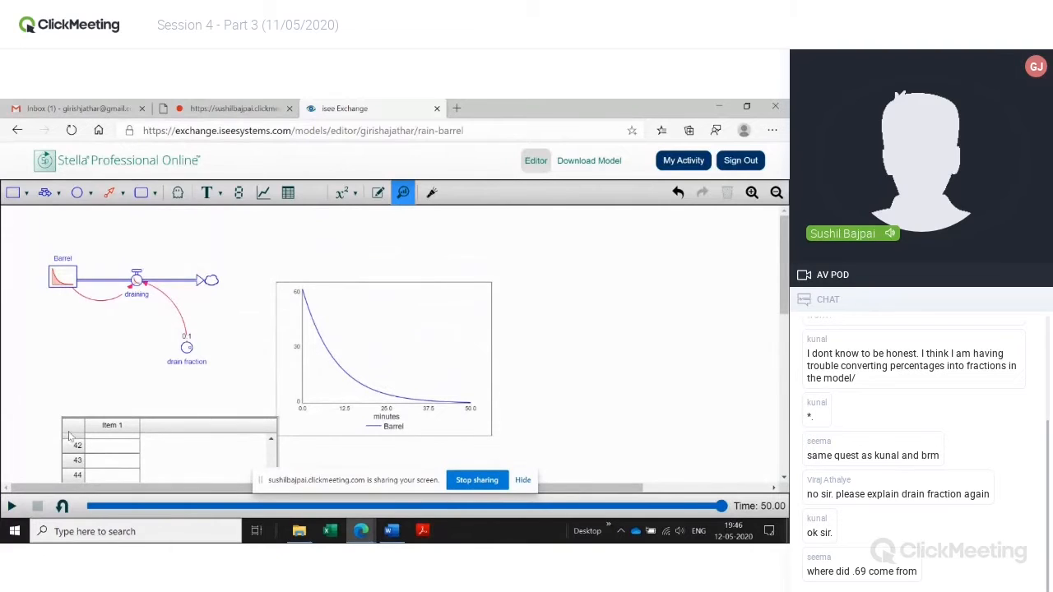
Add the Barrel variable to the new table.
{"action": "left_click", "coordinate": [184, 423]}
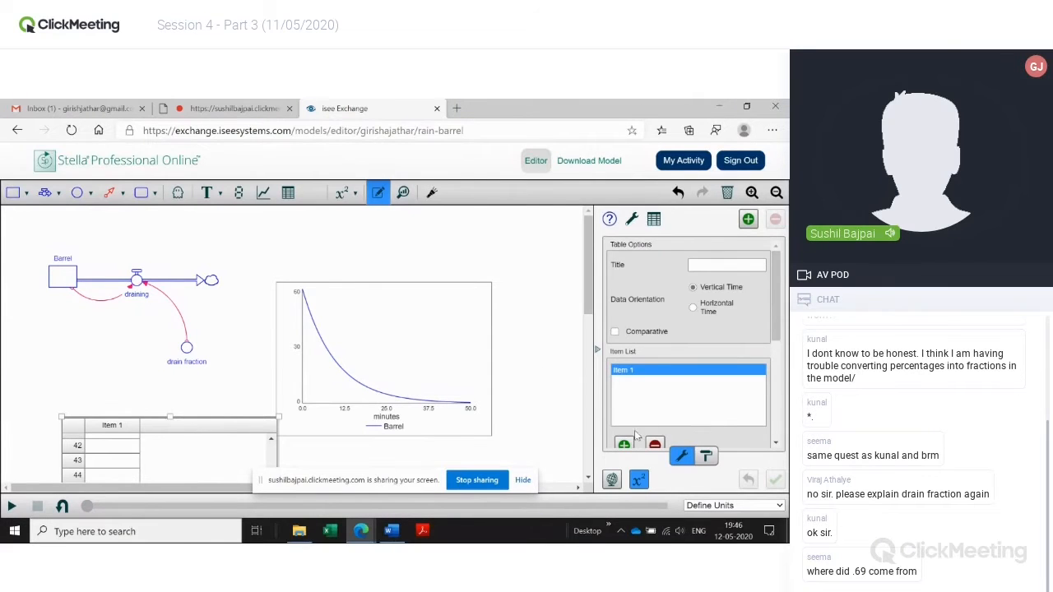
{"action": "left_click", "coordinate": [624, 444]}
{"action": "left_click", "coordinate": [354, 251]}
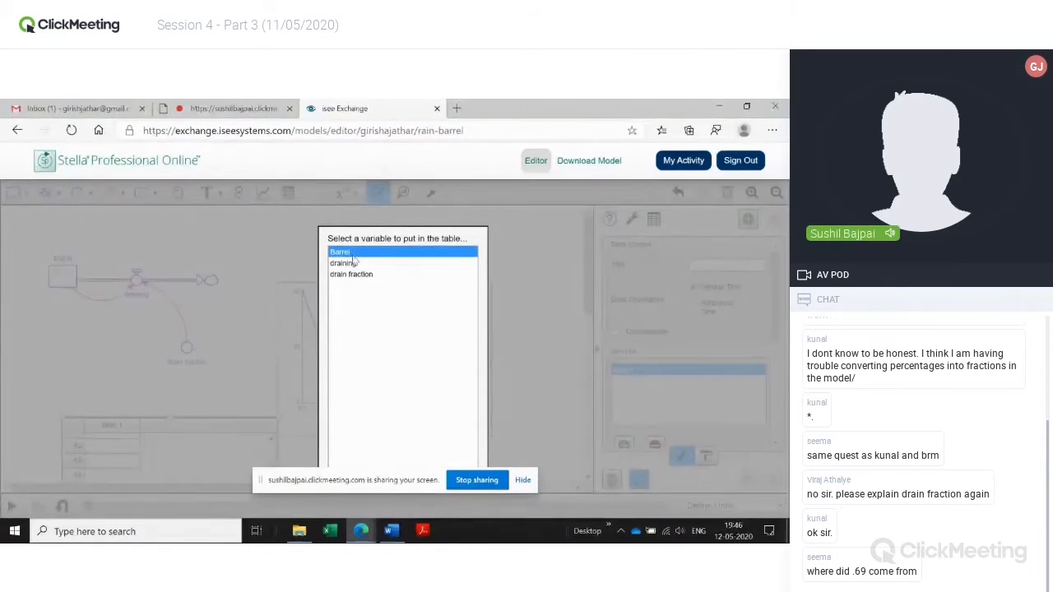
{"action": "double_click", "coordinate": [354, 251]}
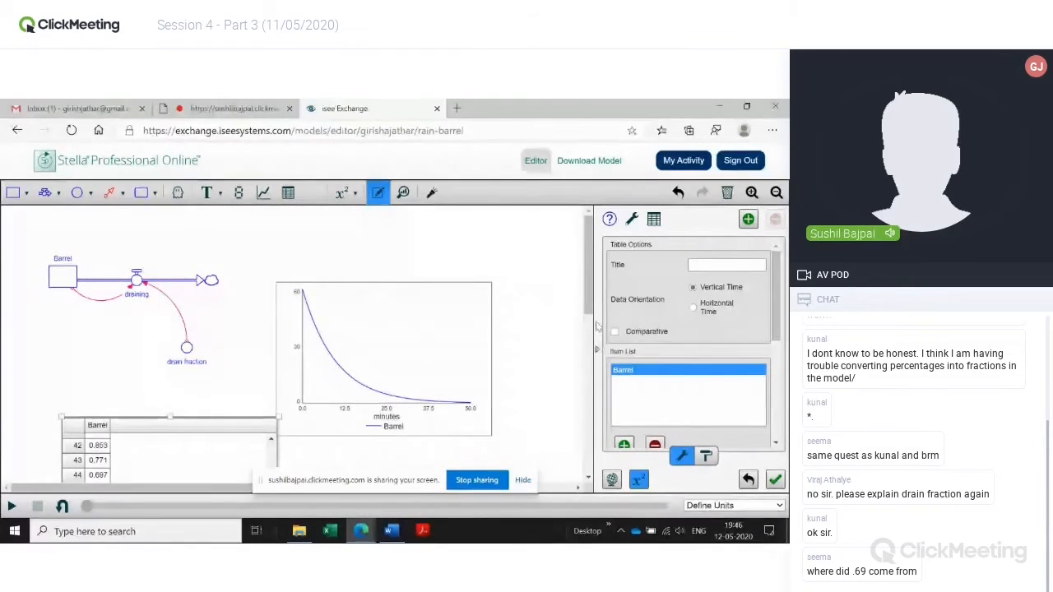
Examine the table's Barrel values for the early minutes of the simulation, around minutes 6 to 14.
{"action": "scroll", "coordinate": [590, 305], "scroll_direction": "down", "scroll_amount": 1}
{"action": "left_click_drag", "start_coordinate": [590, 304], "coordinate": [590, 352]}
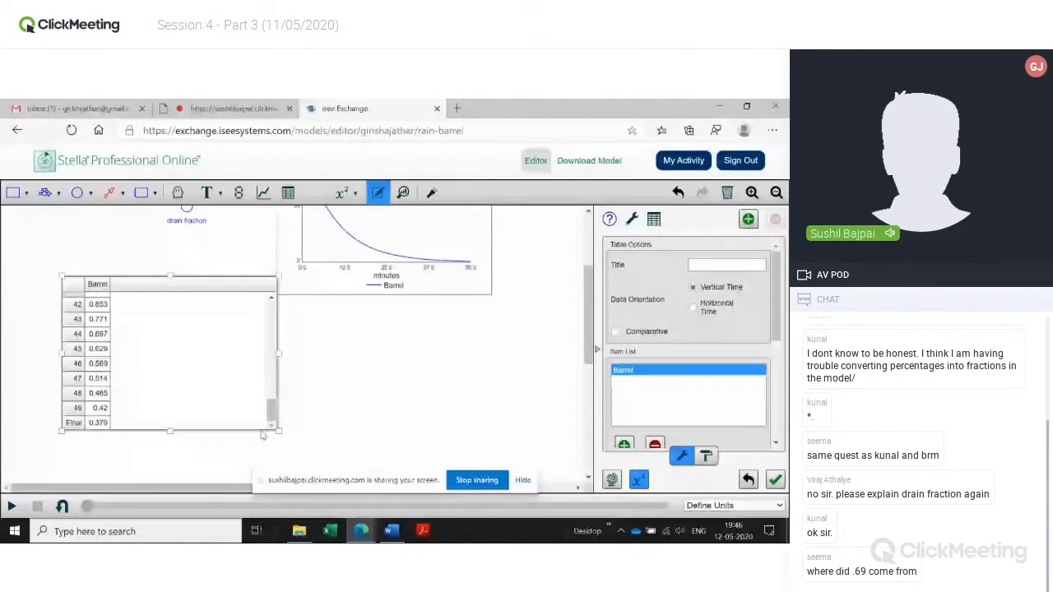
{"action": "left_click_drag", "start_coordinate": [270, 410], "coordinate": [270, 315]}
{"action": "scroll", "coordinate": [269, 329], "scroll_direction": "down", "scroll_amount": 10}
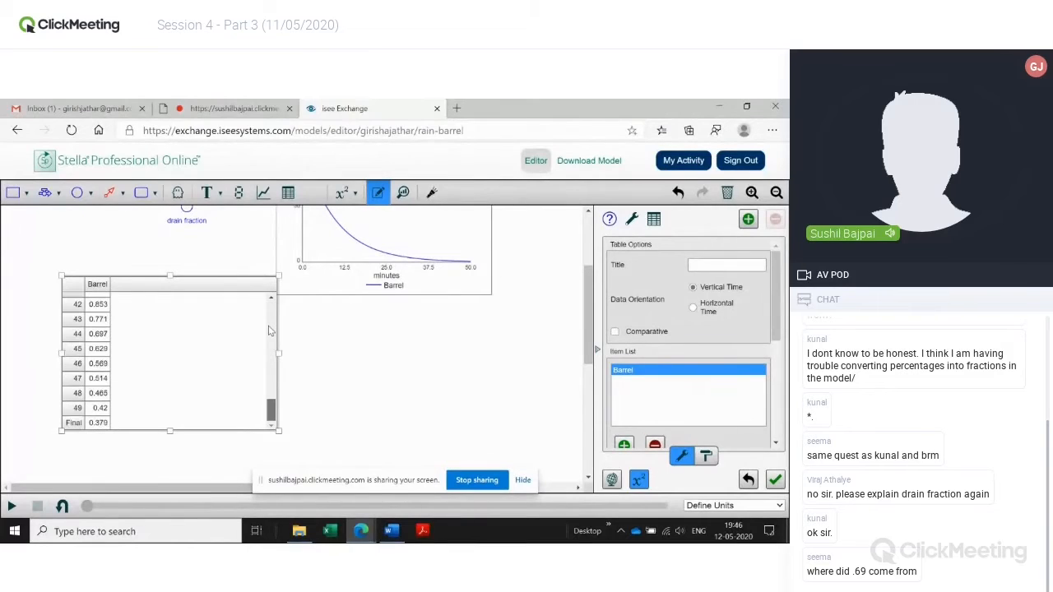
{"action": "scroll", "coordinate": [269, 329], "scroll_direction": "up", "scroll_amount": 3}
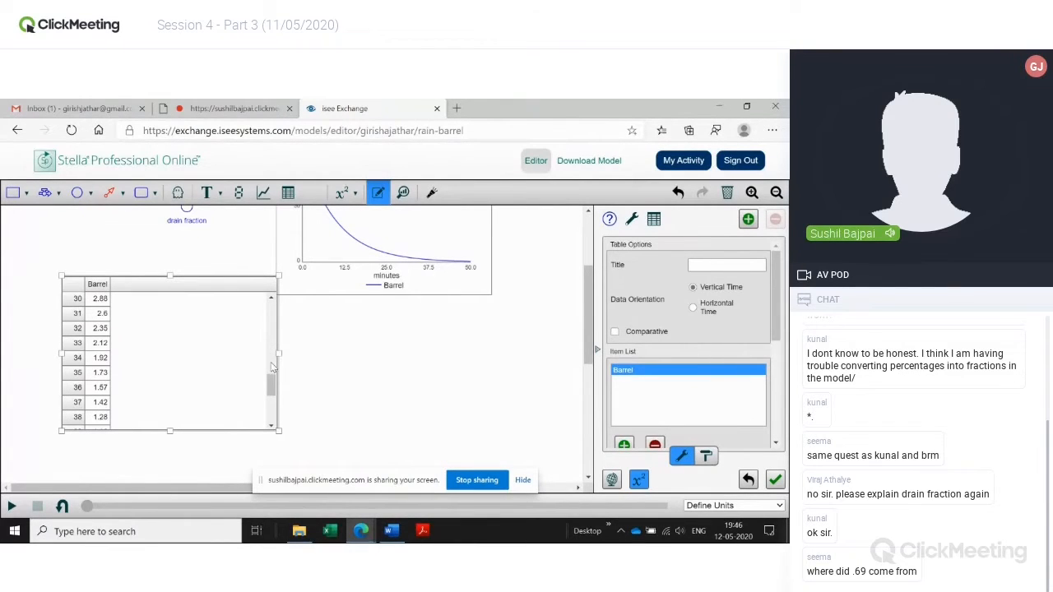
{"action": "left_click_drag", "start_coordinate": [270, 380], "coordinate": [271, 327]}
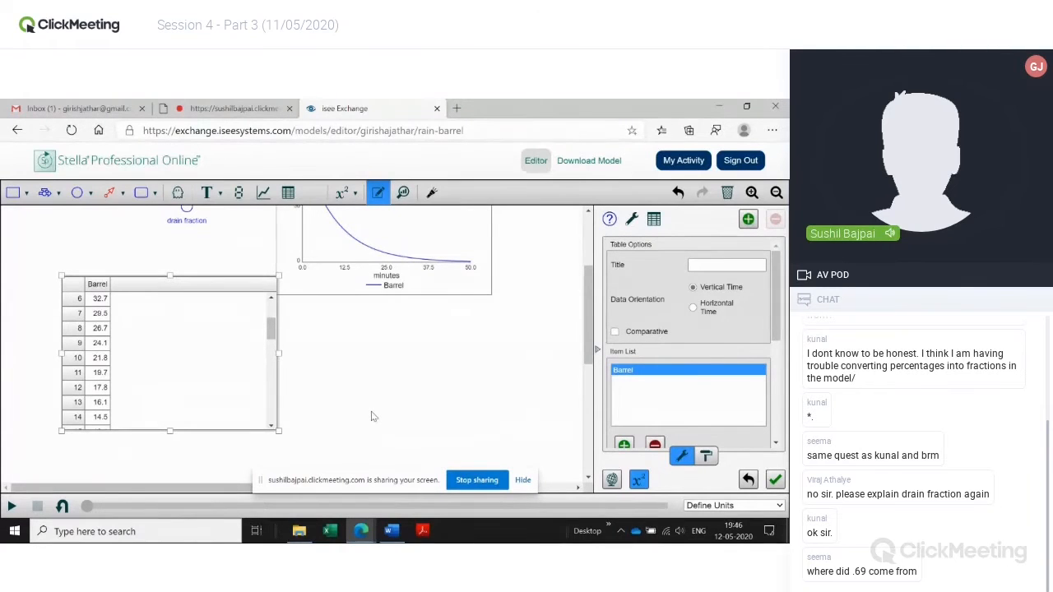
Shift the Barrel graph slightly away from the diagram and place the Barrel table directly beneath the graph.
{"action": "scroll", "coordinate": [371, 416], "scroll_direction": "up", "scroll_amount": 1}
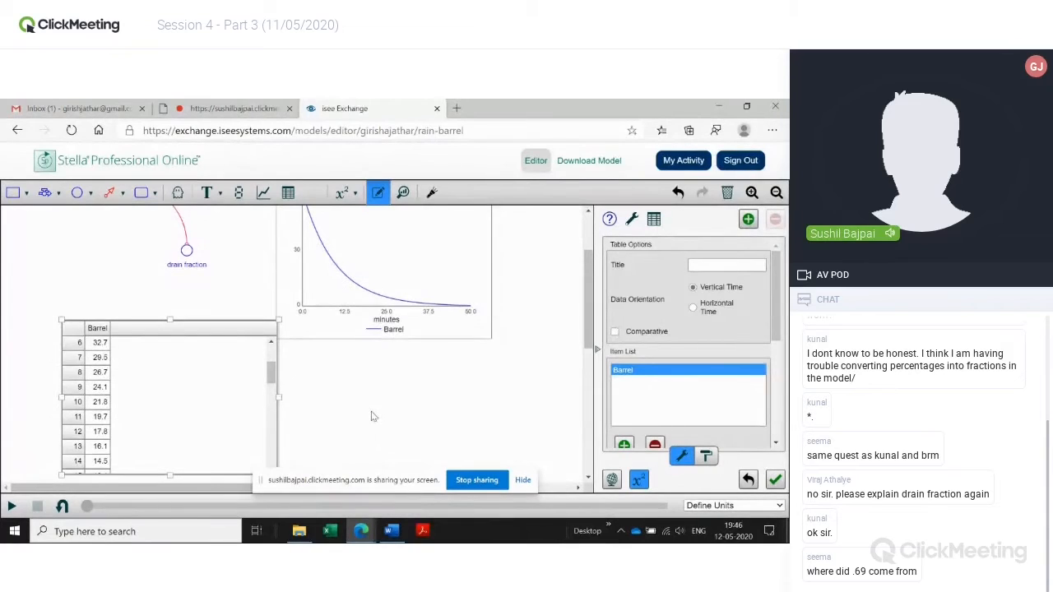
{"action": "scroll", "coordinate": [371, 416], "scroll_direction": "up", "scroll_amount": 1}
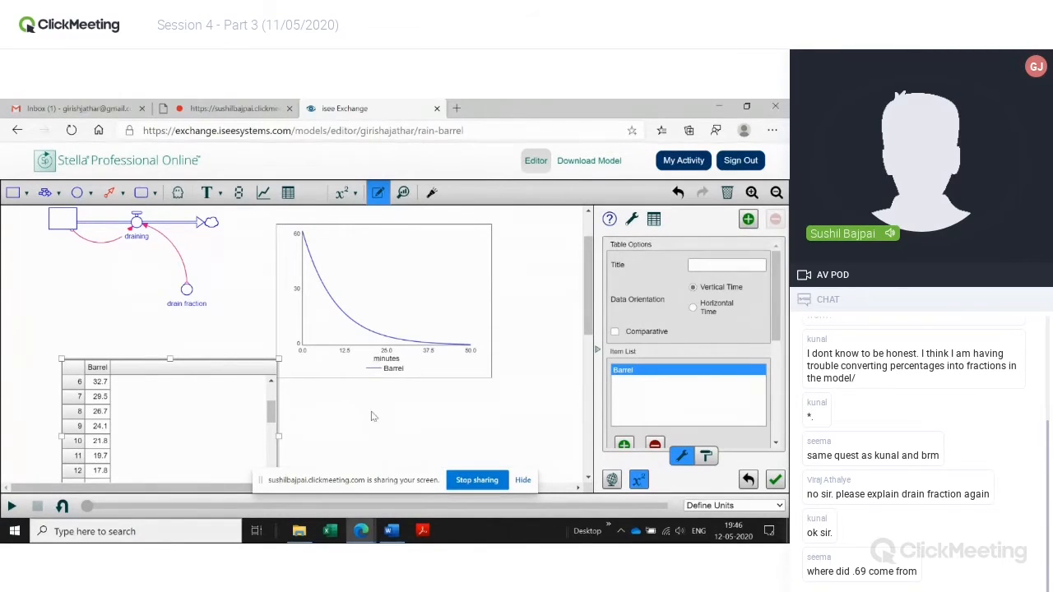
{"action": "left_click", "coordinate": [371, 416]}
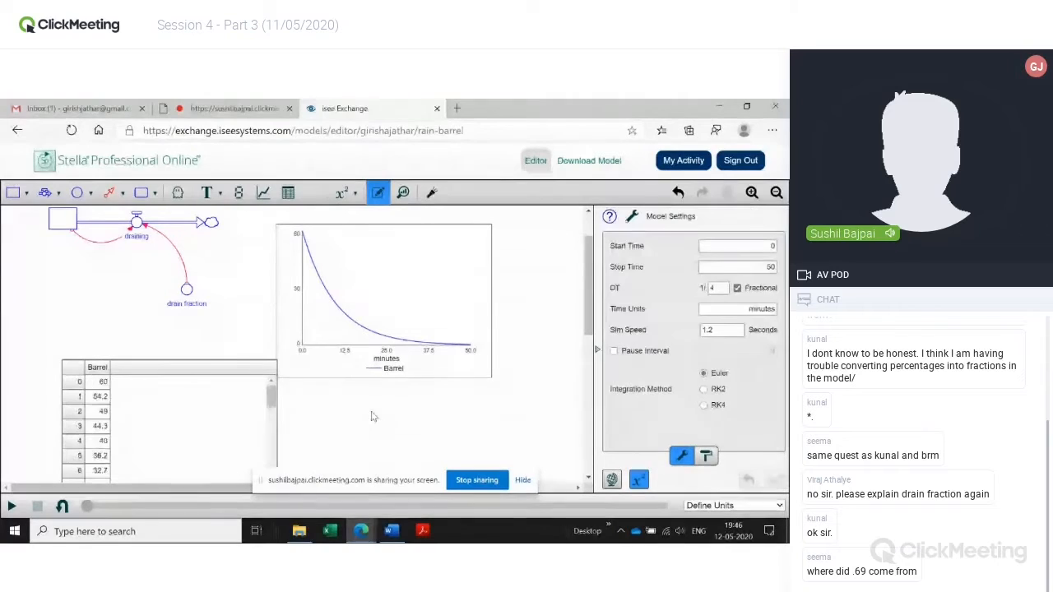
{"action": "left_click_drag", "start_coordinate": [323, 377], "coordinate": [349, 364]}
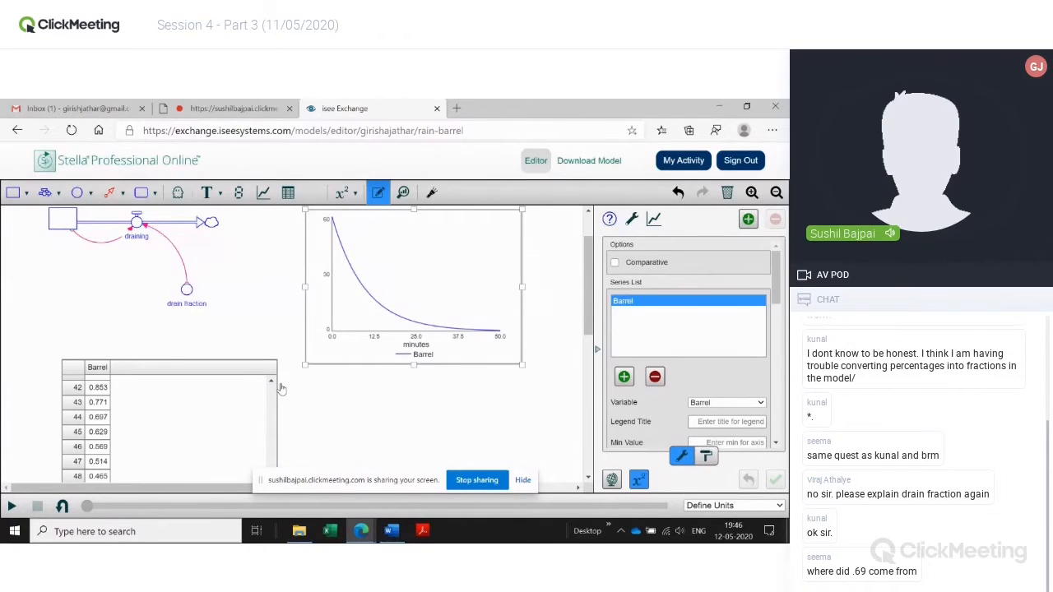
{"action": "left_click_drag", "start_coordinate": [279, 389], "coordinate": [521, 399]}
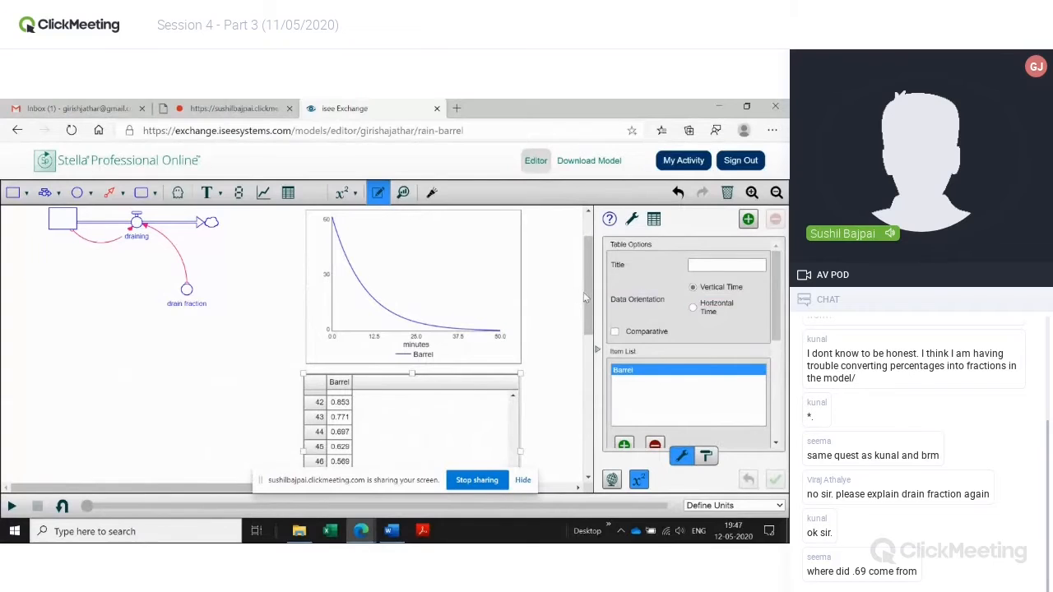
{"action": "scroll", "coordinate": [586, 293], "scroll_direction": "up", "scroll_amount": 1}
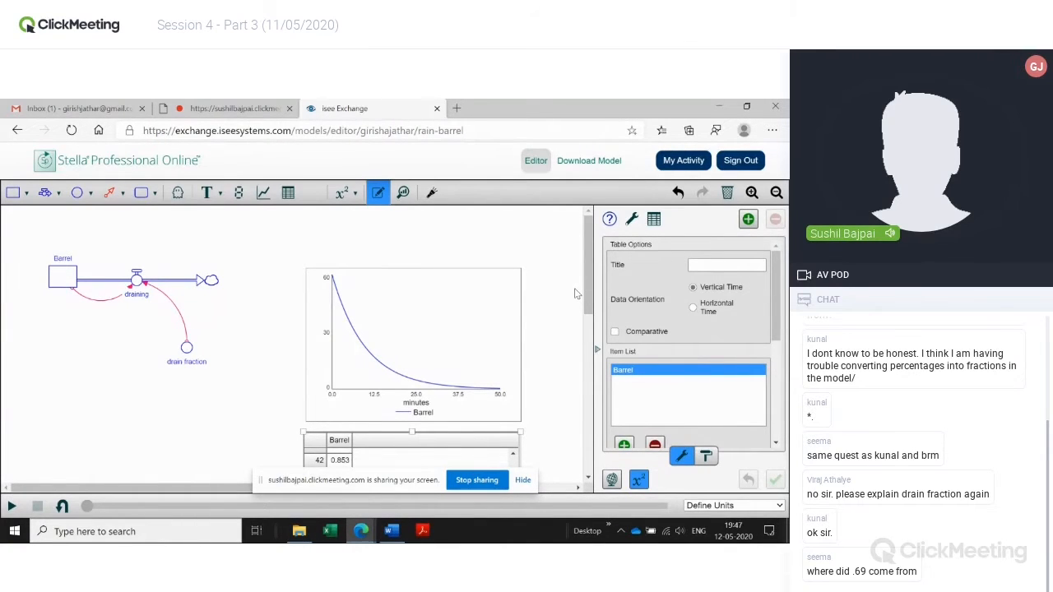
Read the Barrel level along the graph's curve through to the end of the run at 50 minutes.
{"action": "left_click", "coordinate": [319, 378]}
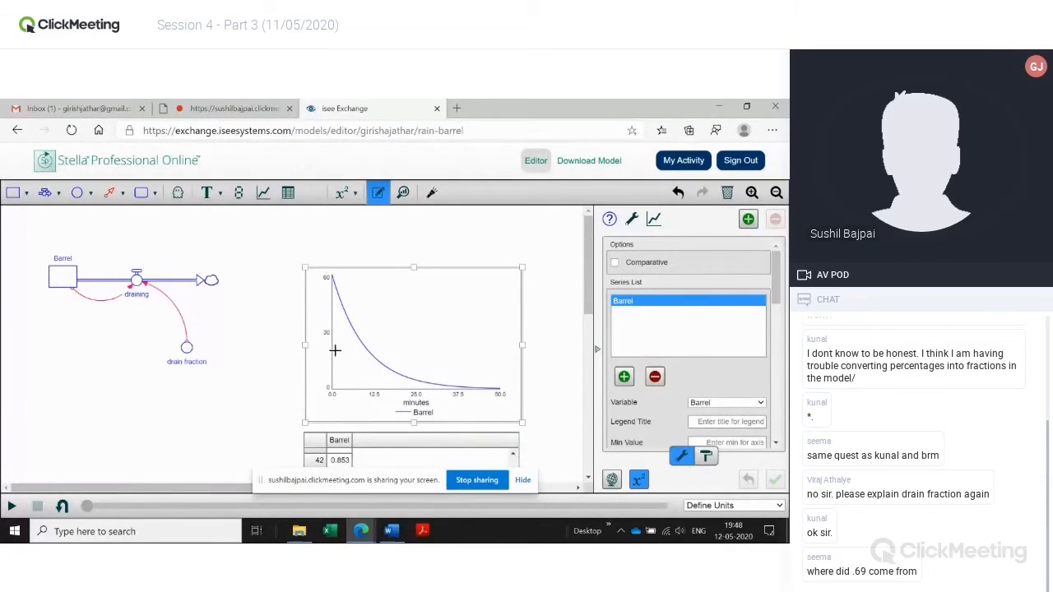
{"action": "left_click_drag", "start_coordinate": [333, 351], "coordinate": [501, 375]}
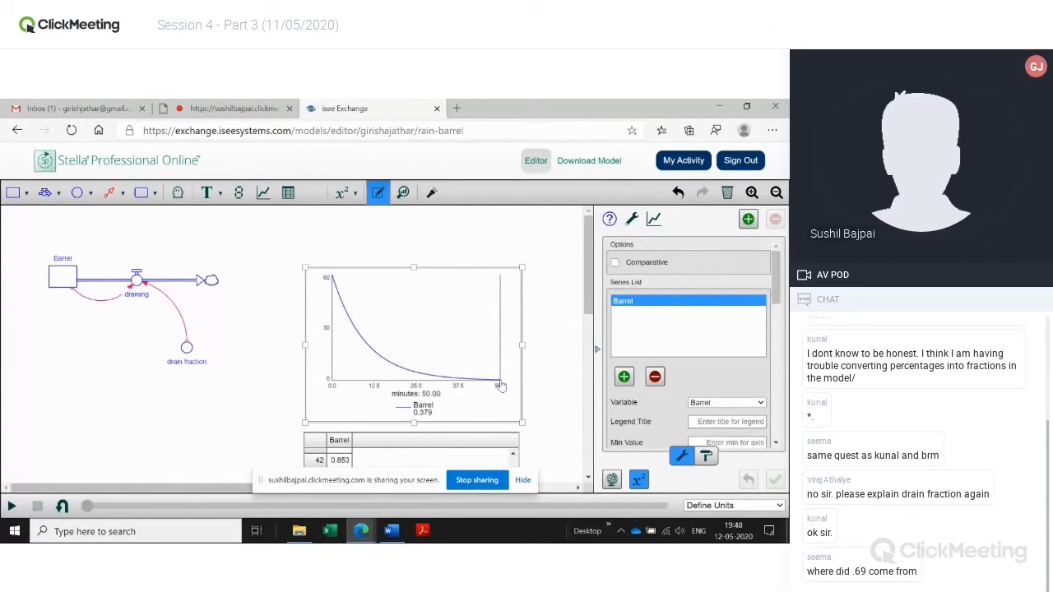
{"action": "left_click", "coordinate": [555, 412]}
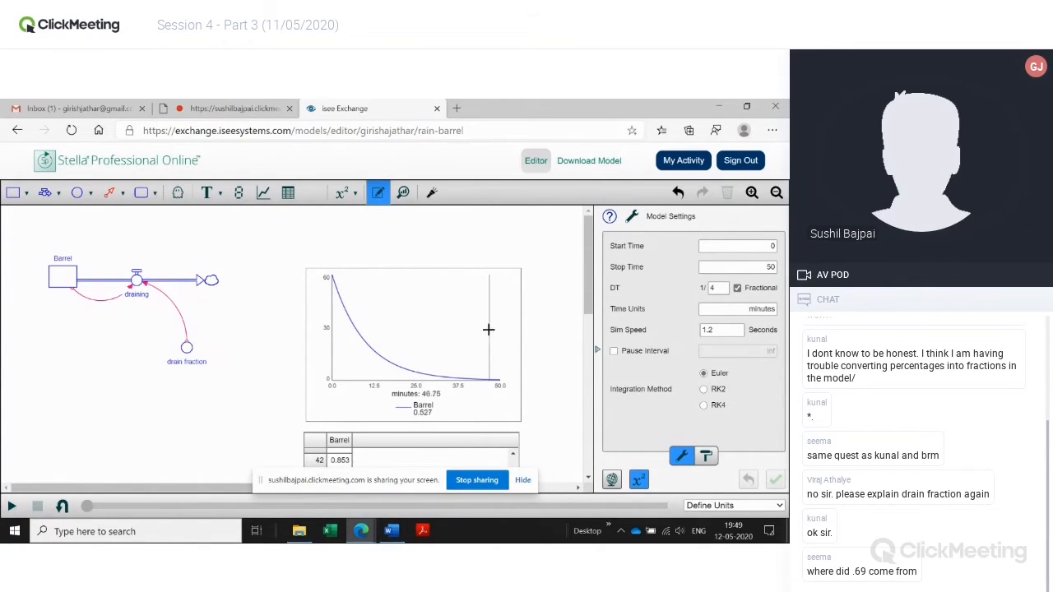
{"action": "left_click", "coordinate": [518, 344]}
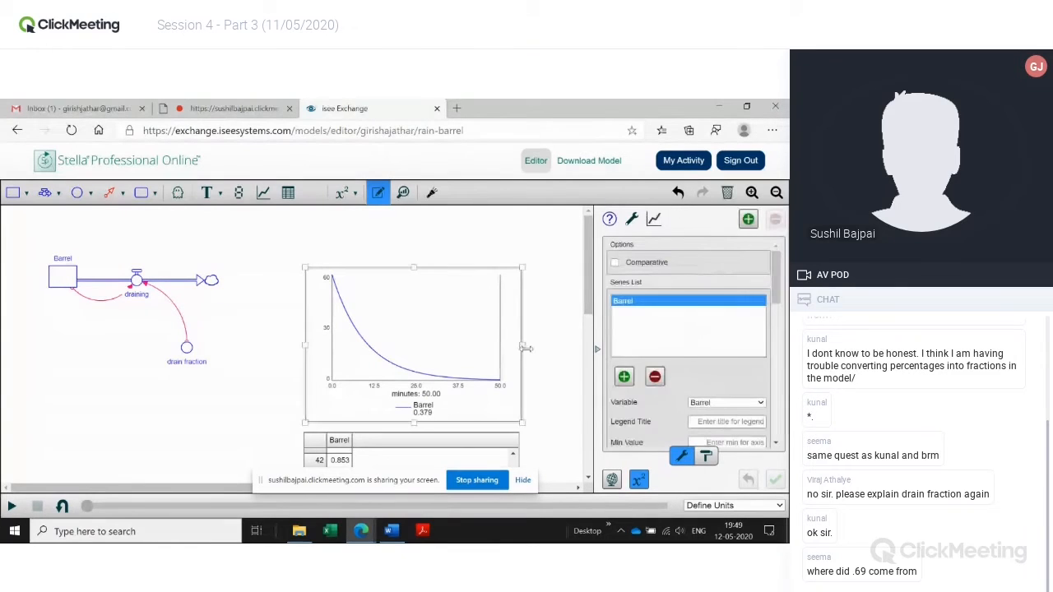
{"action": "left_click", "coordinate": [573, 390]}
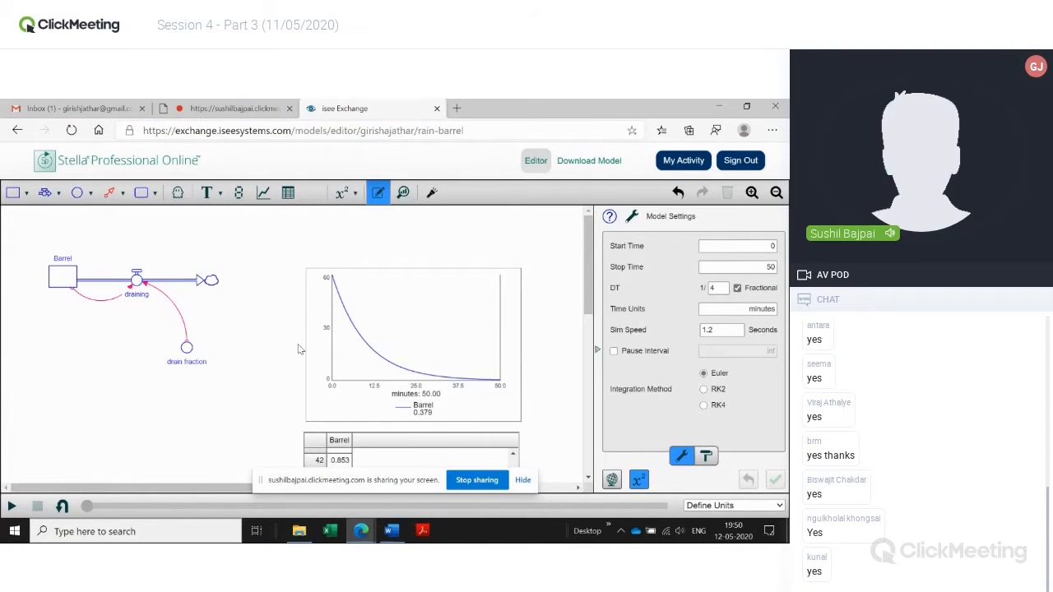
Examine the table's Barrel values from minute 0 onward, comparing the levels around minutes 7 and 14 and the later minutes.
{"action": "left_click_drag", "start_coordinate": [587, 306], "coordinate": [591, 372]}
{"action": "left_click_drag", "start_coordinate": [514, 393], "coordinate": [511, 290]}
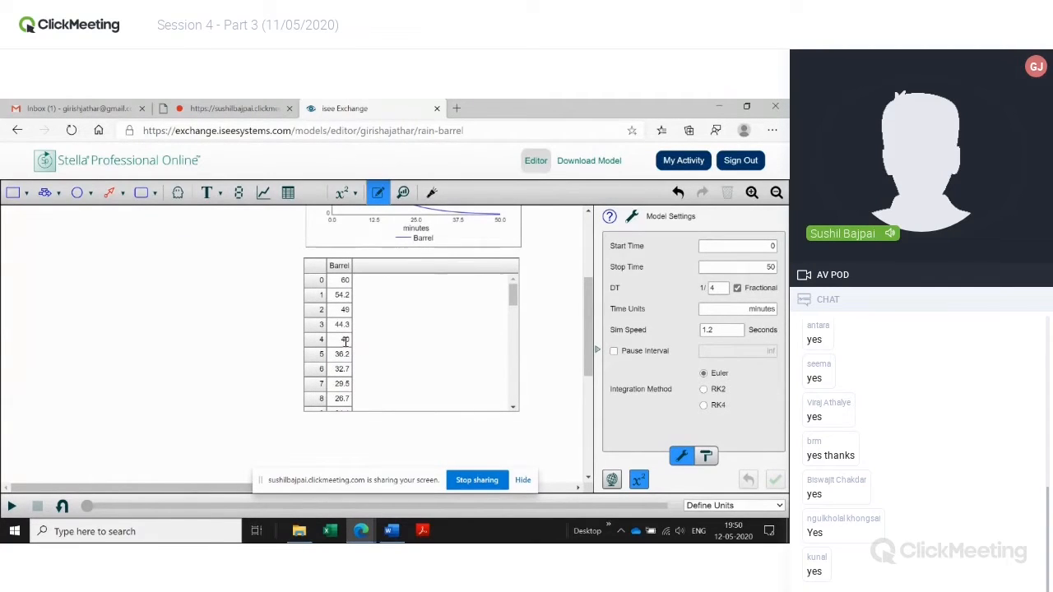
{"action": "left_click", "coordinate": [514, 410]}
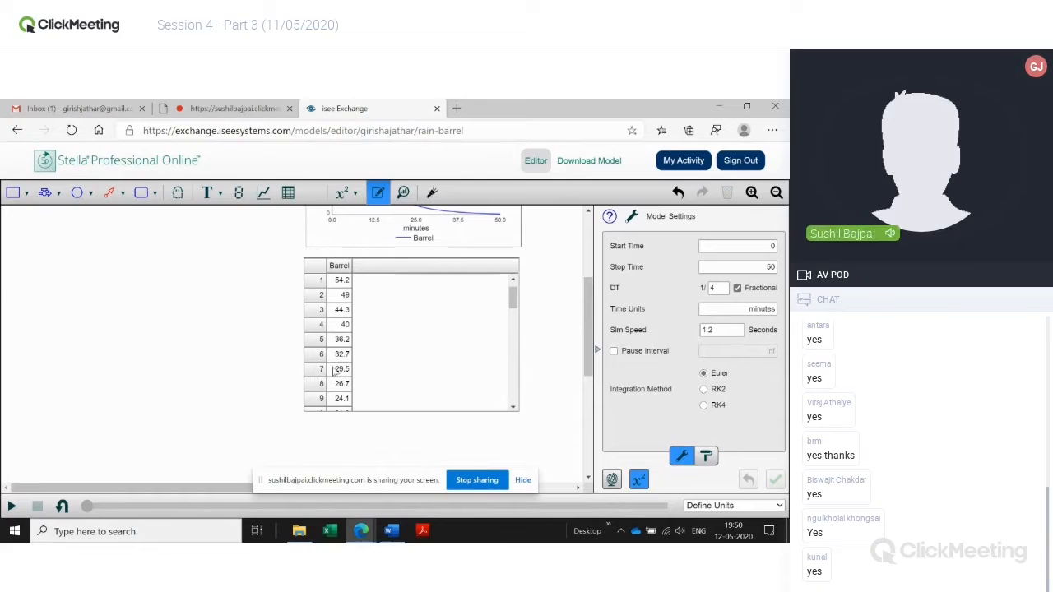
{"action": "left_click_drag", "start_coordinate": [322, 370], "coordinate": [351, 372]}
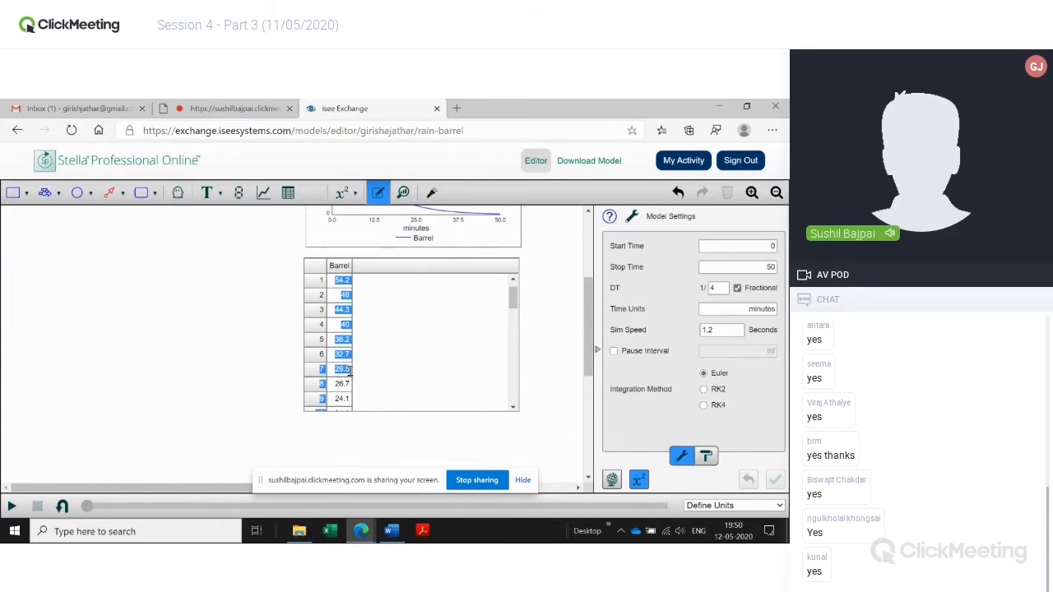
{"action": "left_click", "coordinate": [374, 374]}
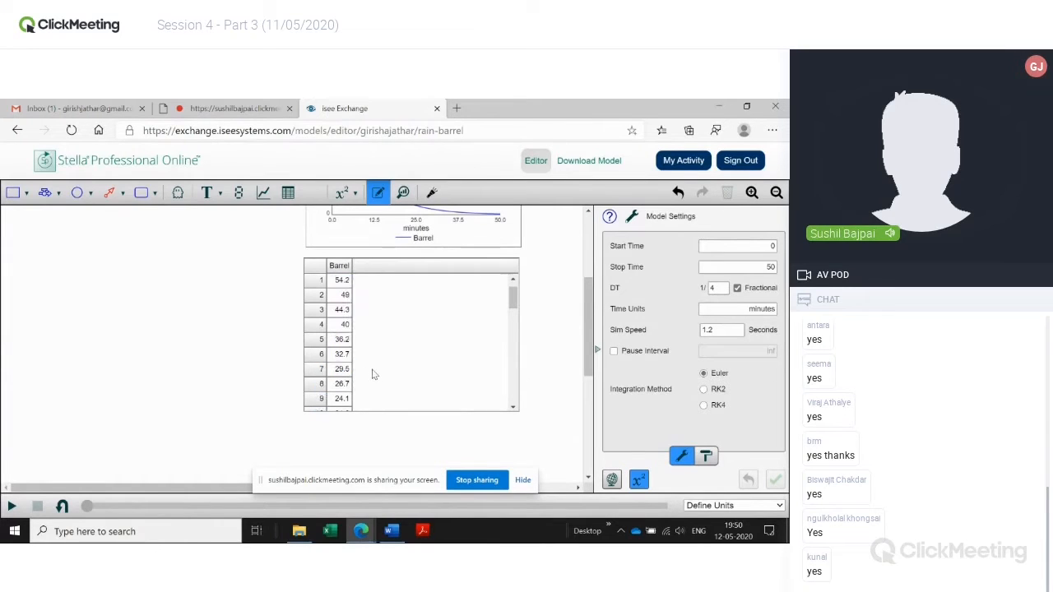
{"action": "left_click", "coordinate": [512, 408]}
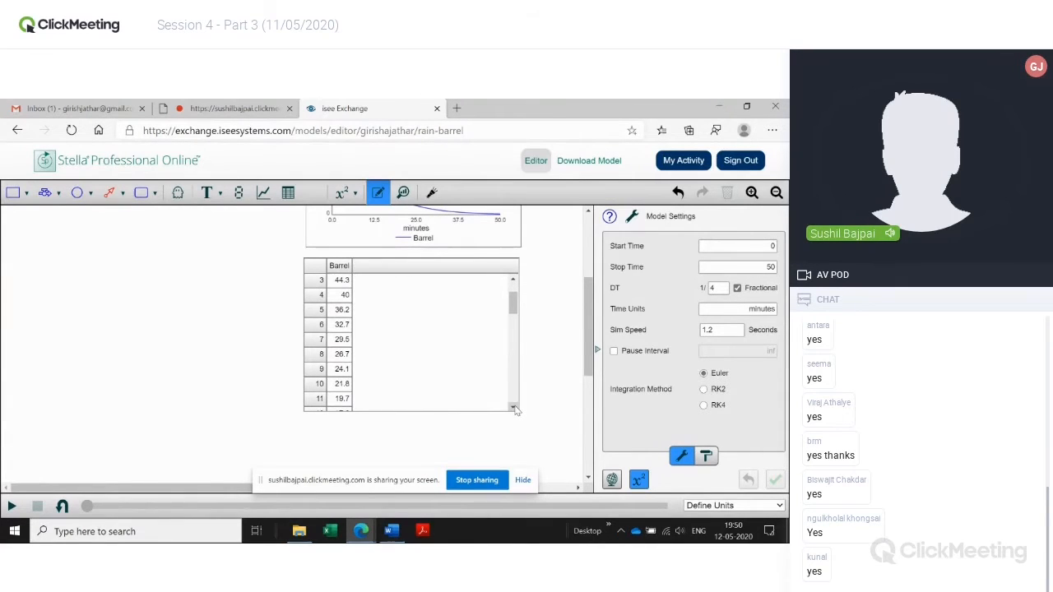
{"action": "left_click", "coordinate": [512, 407]}
{"action": "left_click", "coordinate": [512, 407]}
{"action": "left_click", "coordinate": [512, 408]}
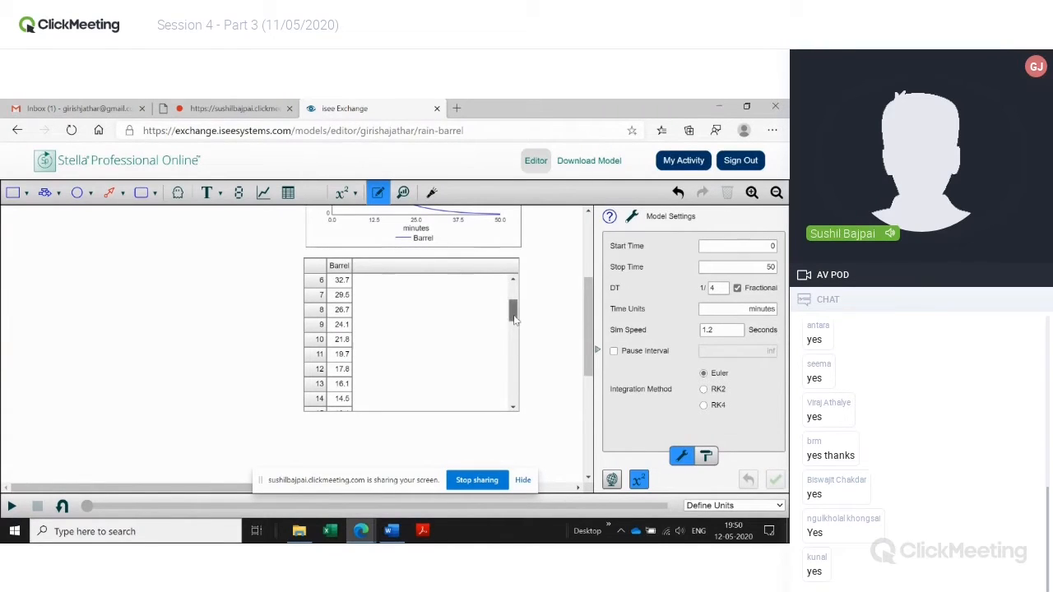
{"action": "left_click_drag", "start_coordinate": [514, 319], "coordinate": [520, 359]}
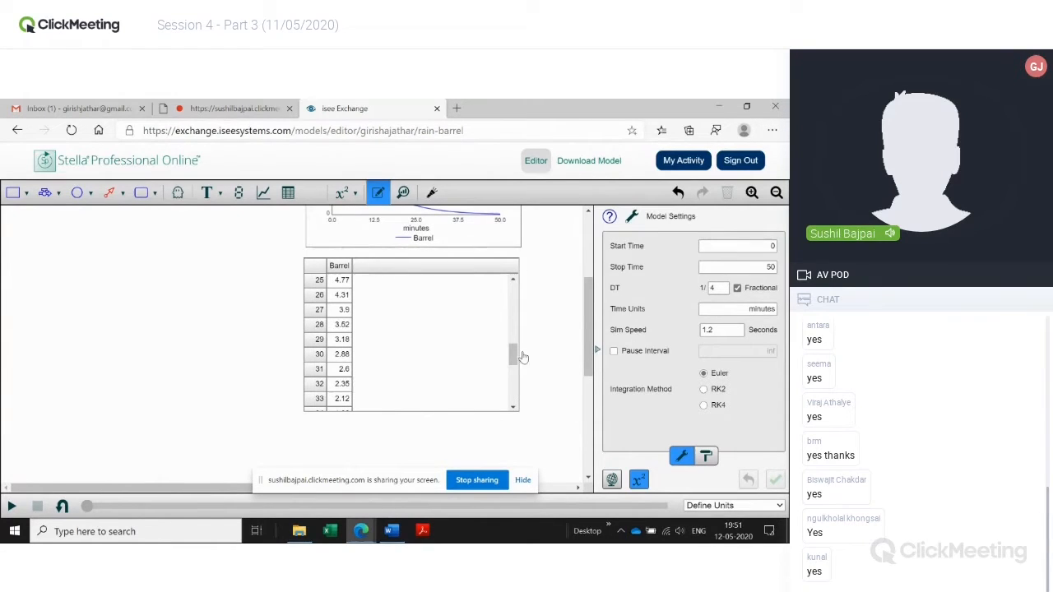
Set the model's DT to a non-fractional 0.125 and run the simulation.
{"action": "left_click", "coordinate": [737, 288]}
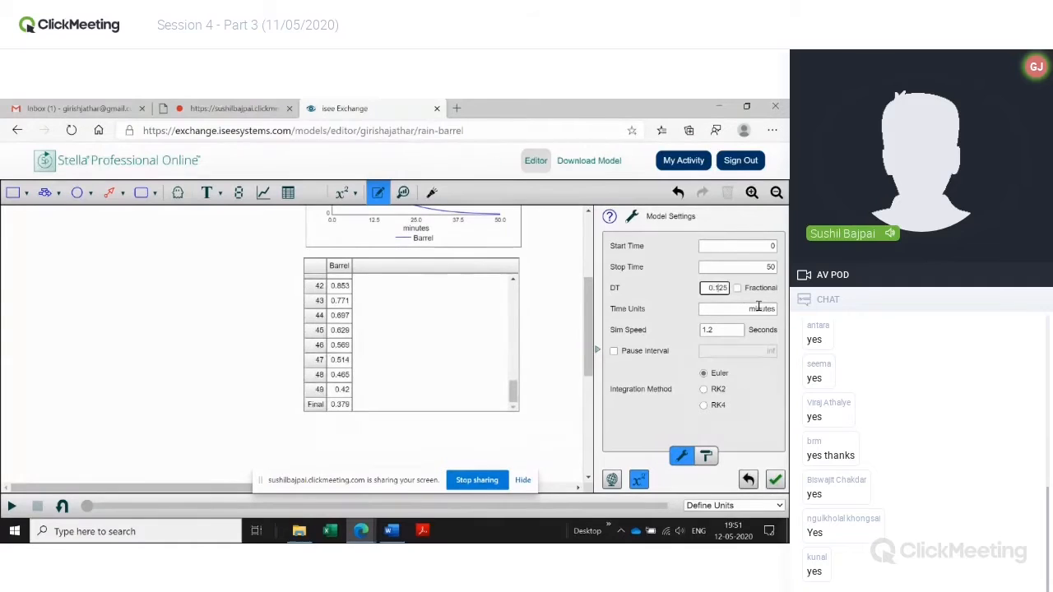
{"action": "left_click", "coordinate": [775, 480]}
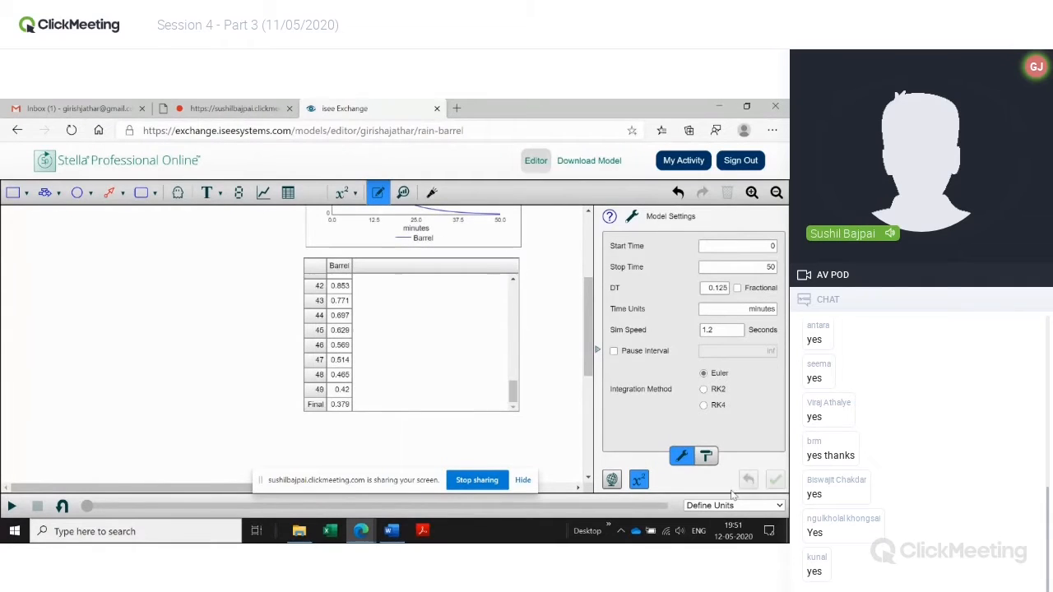
{"action": "left_click", "coordinate": [12, 506]}
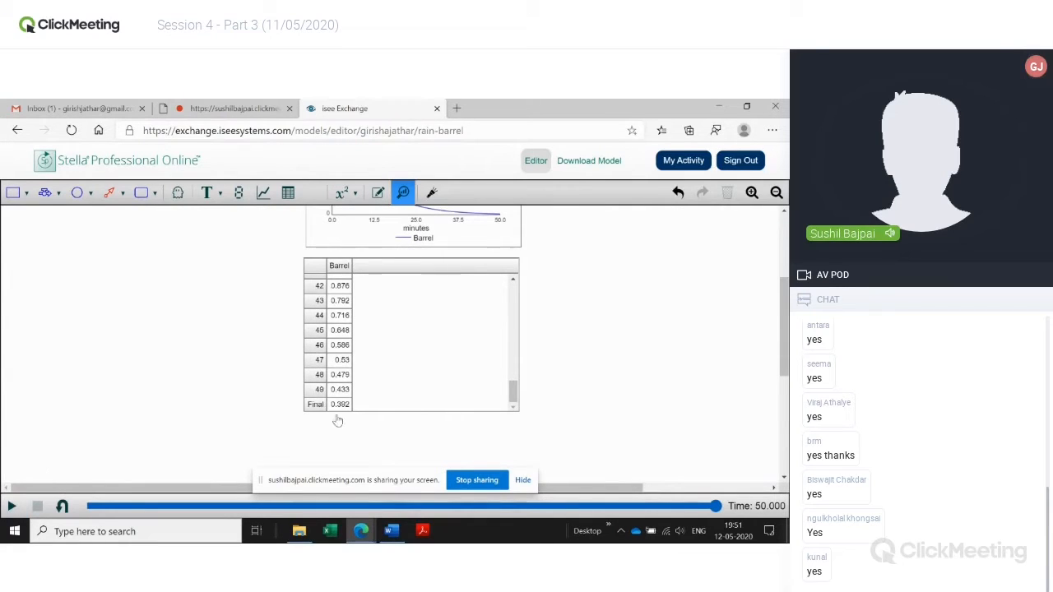
Examine the table's recalculated Barrel values for the early minutes, particularly minute 7.
{"action": "left_click_drag", "start_coordinate": [510, 394], "coordinate": [517, 303]}
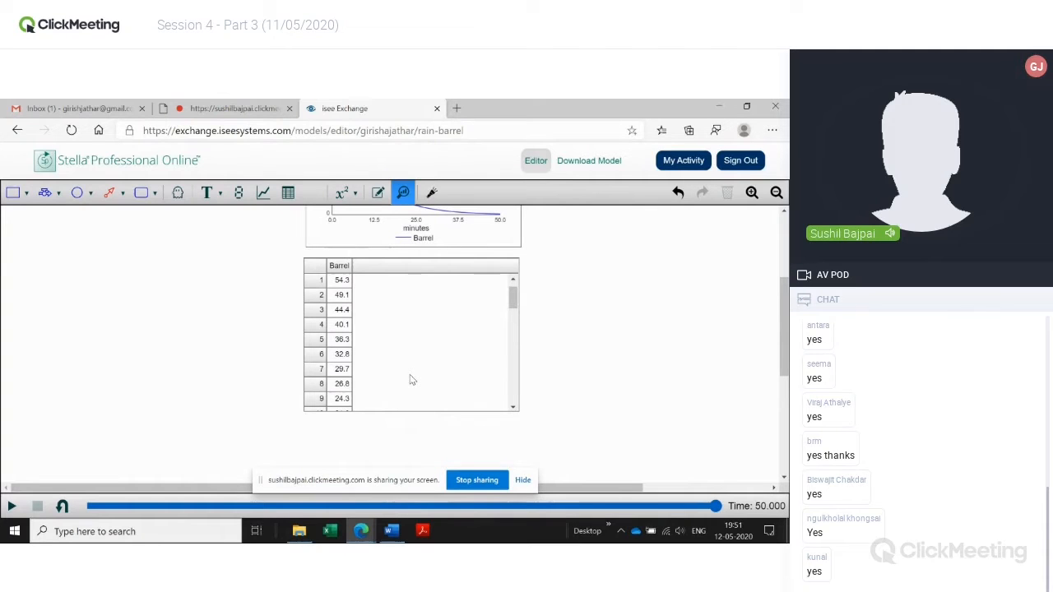
{"action": "scroll", "coordinate": [411, 375], "scroll_direction": "up", "scroll_amount": 1}
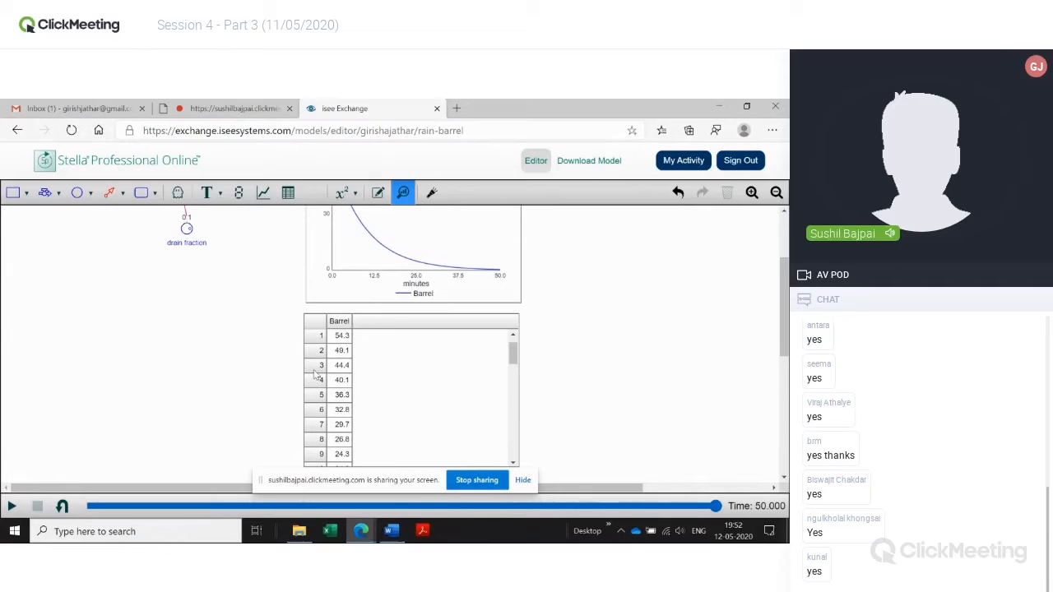
{"action": "left_click_drag", "start_coordinate": [322, 429], "coordinate": [354, 432]}
{"action": "left_click", "coordinate": [354, 431]}
{"action": "left_click_drag", "start_coordinate": [349, 427], "coordinate": [323, 427]}
{"action": "left_click", "coordinate": [368, 435]}
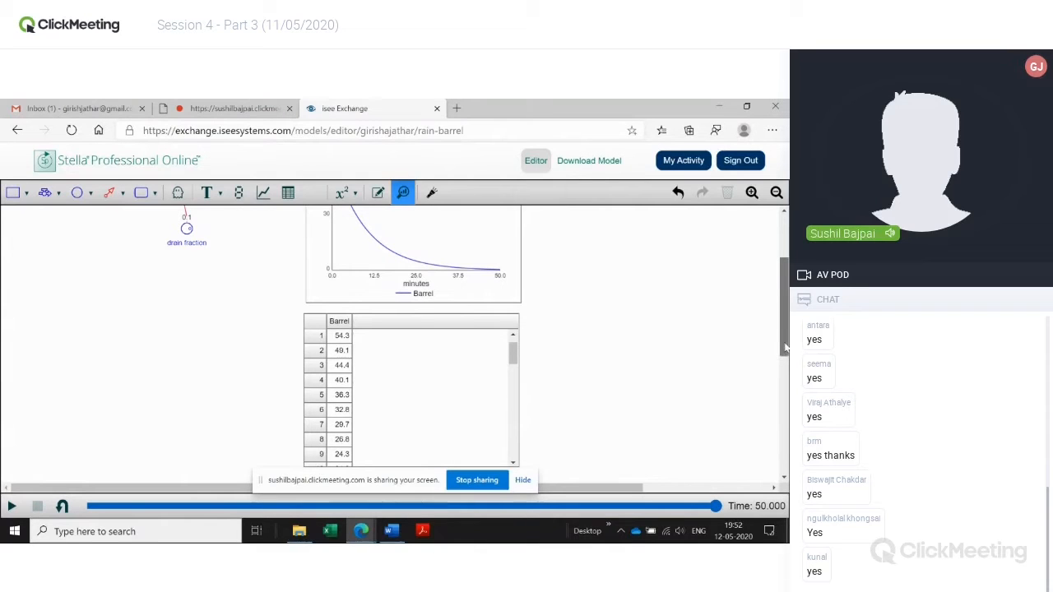
Add a new stock below the rain barrel diagram and draw an outflow from it to a cloud, keeping the default names.
{"action": "left_click_drag", "start_coordinate": [785, 348], "coordinate": [783, 315]}
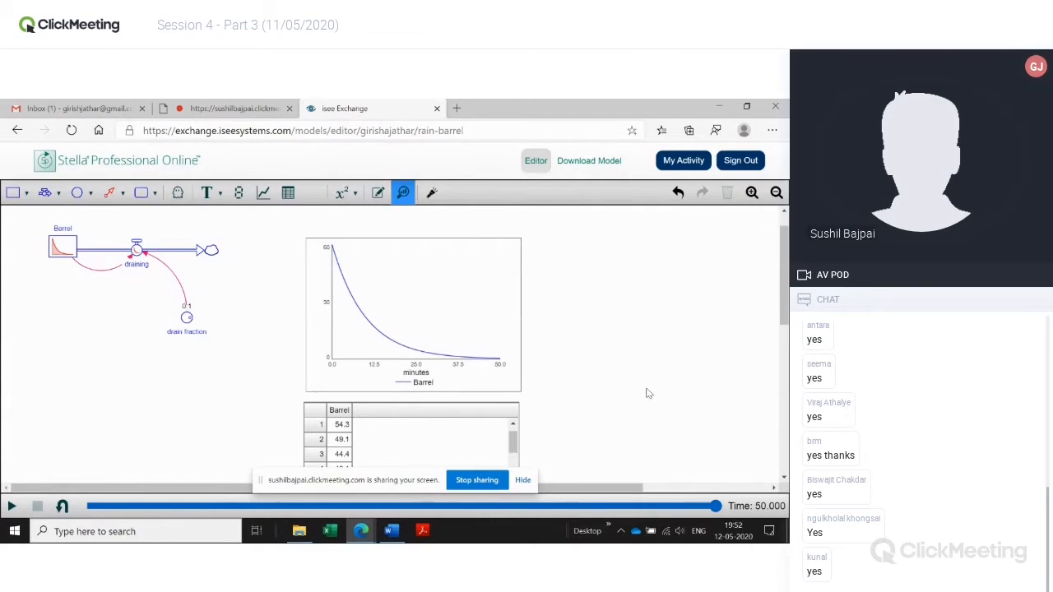
{"action": "left_click", "coordinate": [12, 194]}
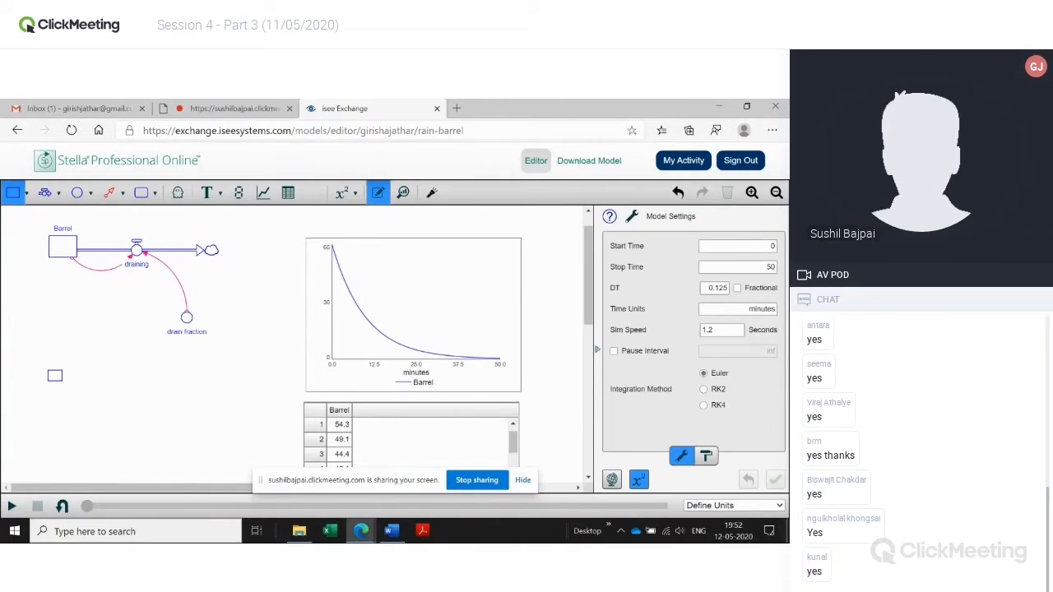
{"action": "left_click", "coordinate": [54, 374]}
{"action": "left_click", "coordinate": [44, 193]}
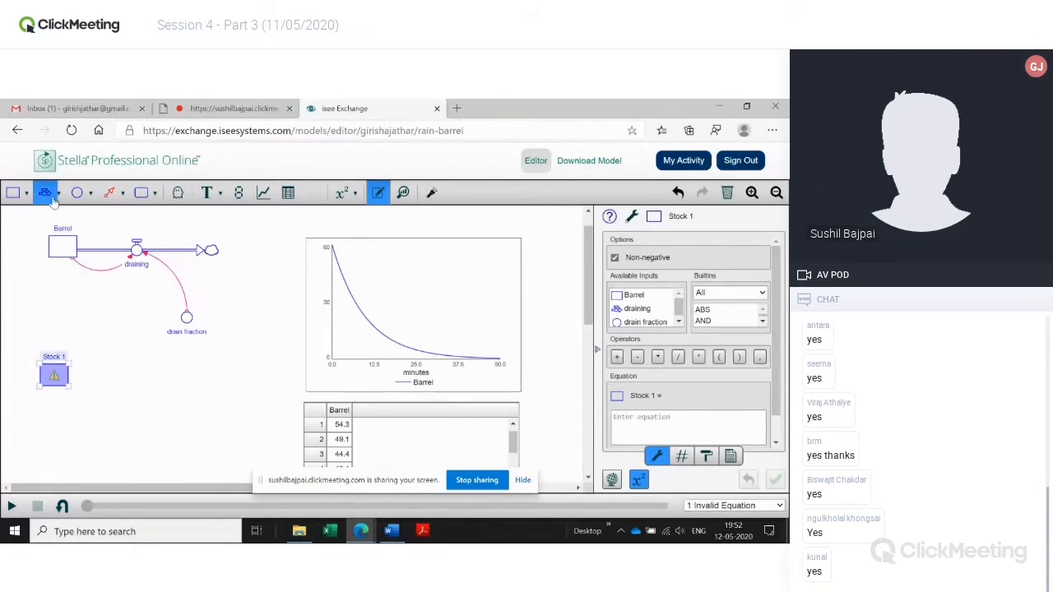
{"action": "left_click_drag", "start_coordinate": [64, 375], "coordinate": [206, 375]}
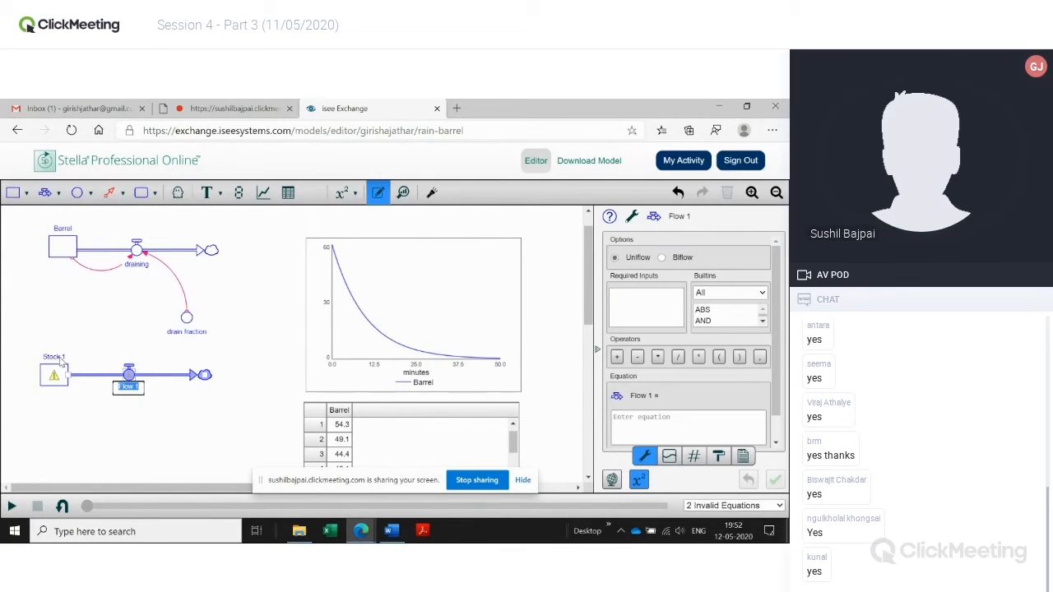
{"action": "key", "text": "Return"}
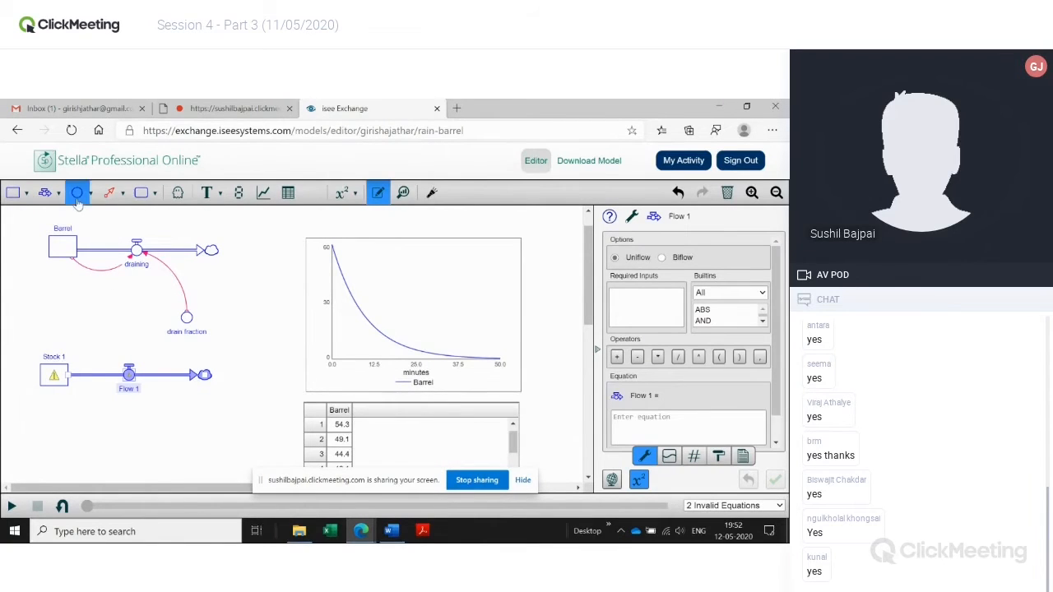
Add a converter below the new outflow and connect both the converter and the new stock to that flow.
{"action": "left_click", "coordinate": [76, 194]}
{"action": "left_click", "coordinate": [160, 426]}
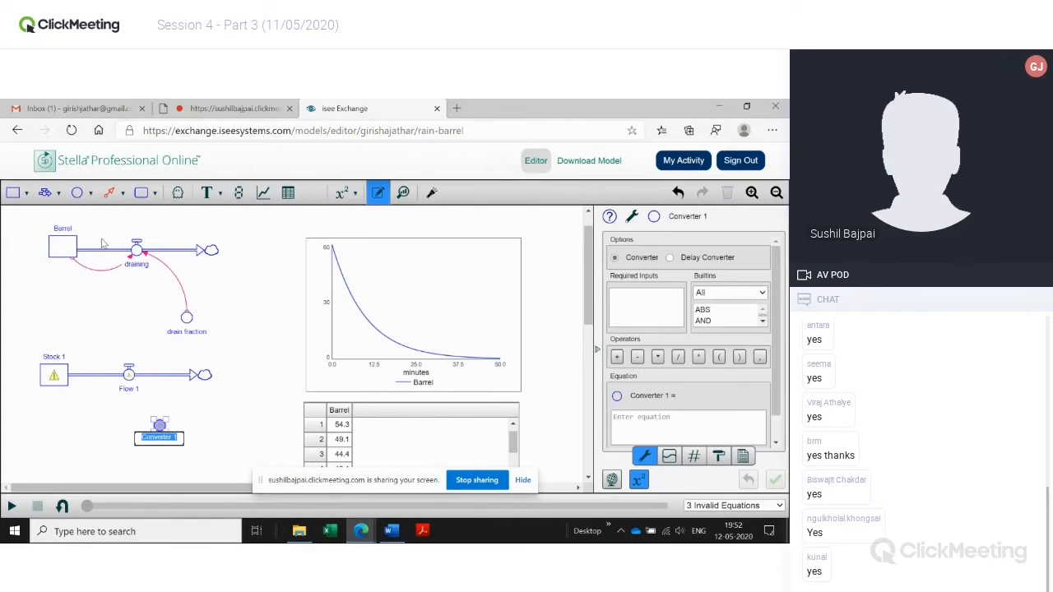
{"action": "left_click", "coordinate": [110, 193]}
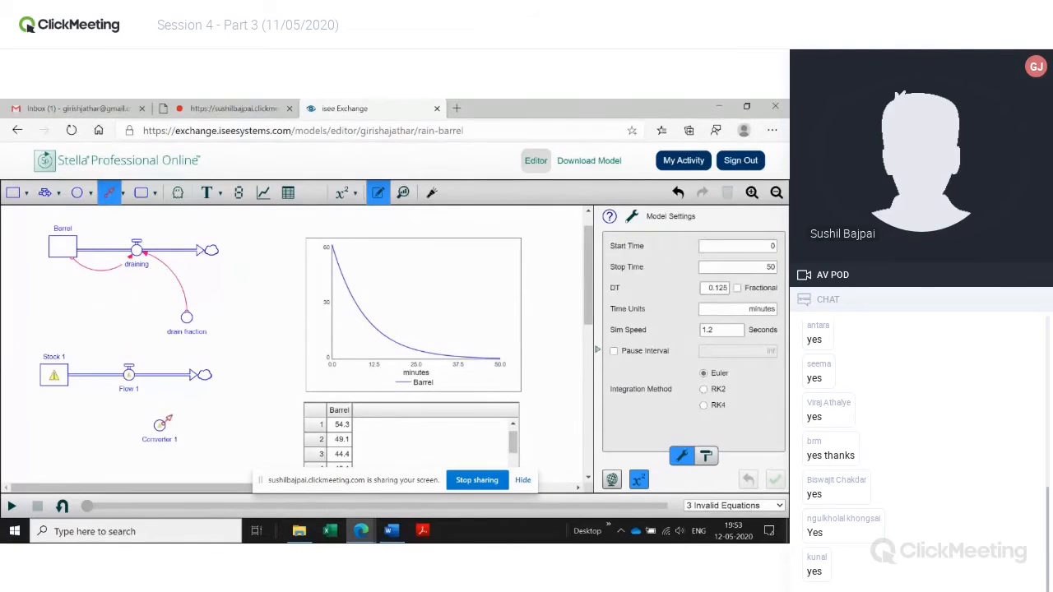
{"action": "left_click_drag", "start_coordinate": [159, 424], "coordinate": [130, 376]}
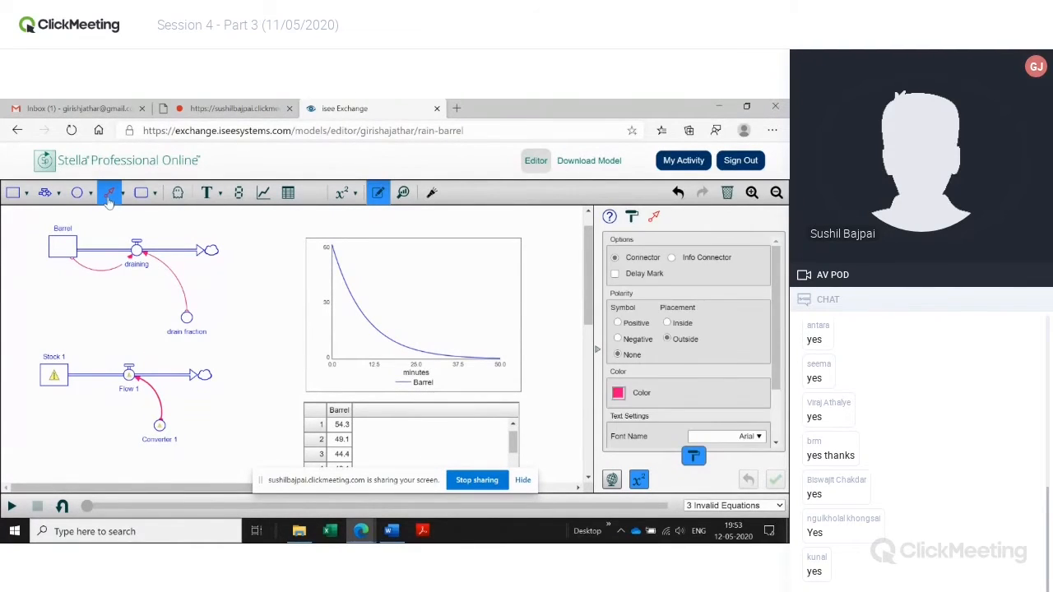
{"action": "left_click_drag", "start_coordinate": [58, 380], "coordinate": [130, 376]}
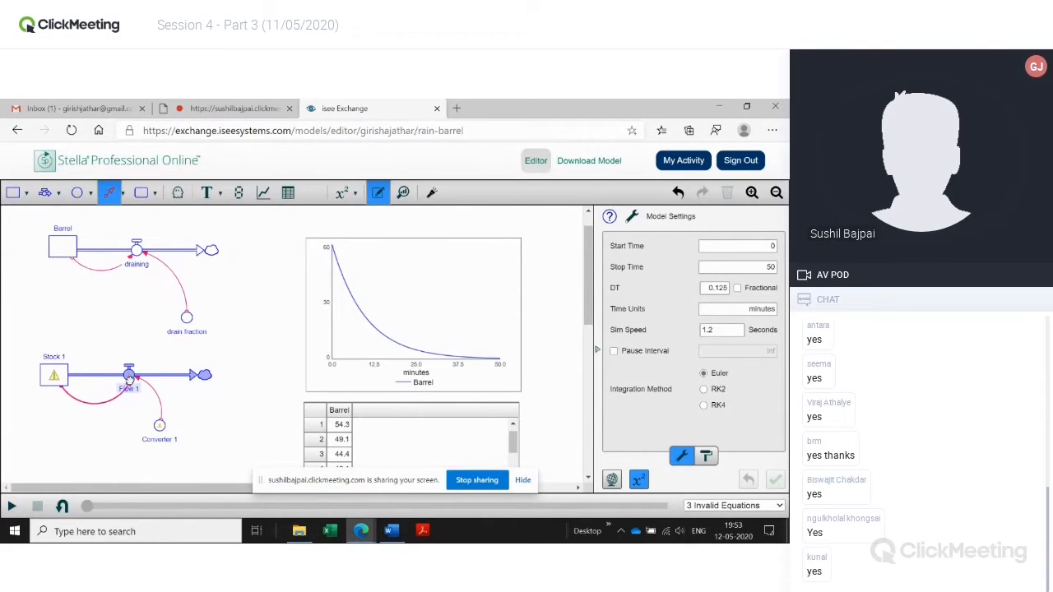
{"action": "left_click", "coordinate": [123, 458]}
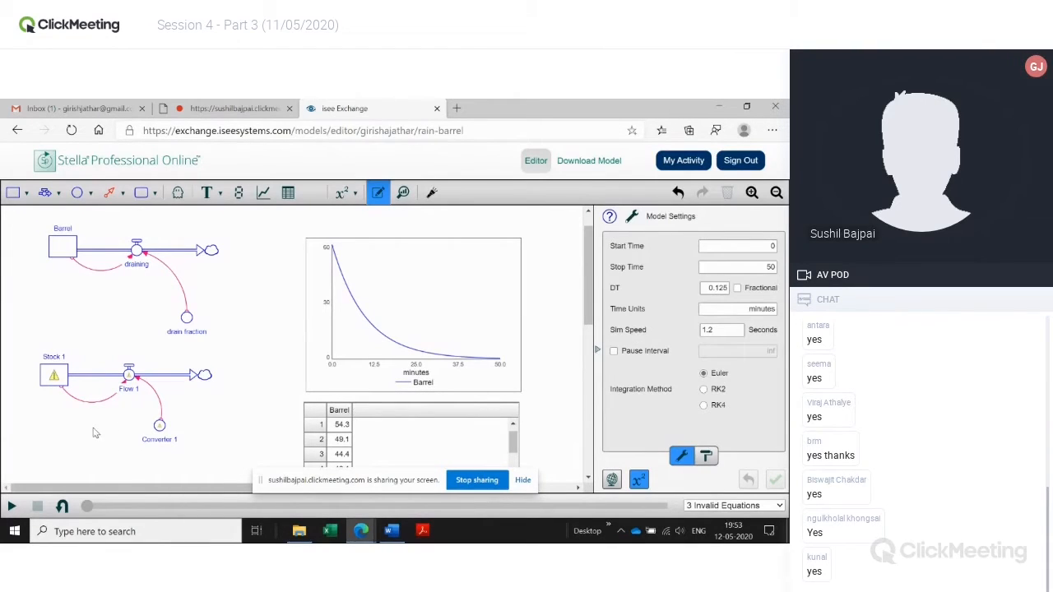
{"action": "left_click", "coordinate": [62, 393]}
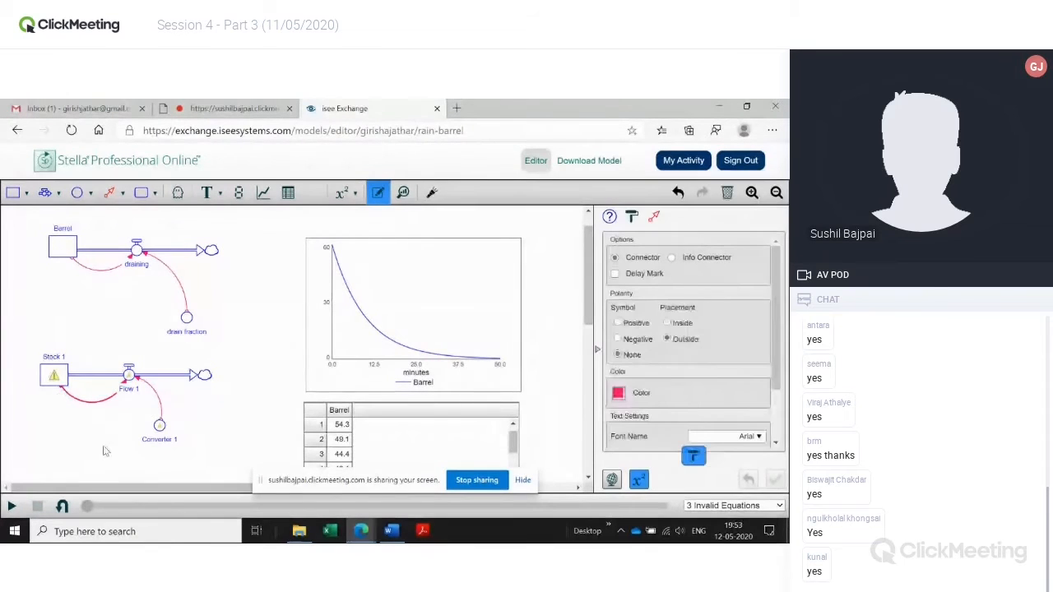
Delete the connector from Stock 1 to Flow 1 and redraw it between the same two elements.
{"action": "key", "text": "Delete"}
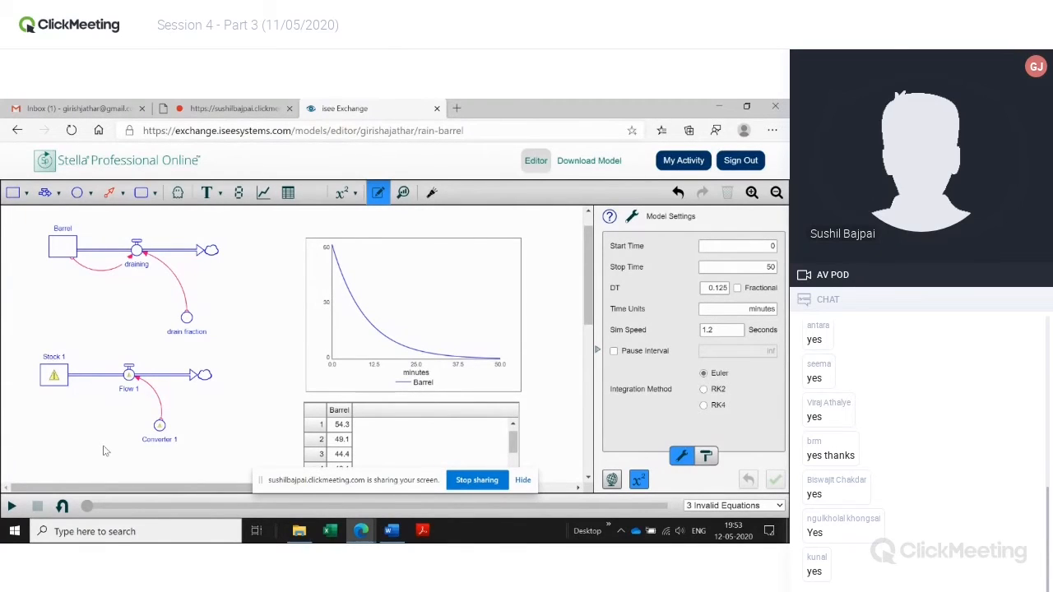
{"action": "left_click", "coordinate": [76, 196]}
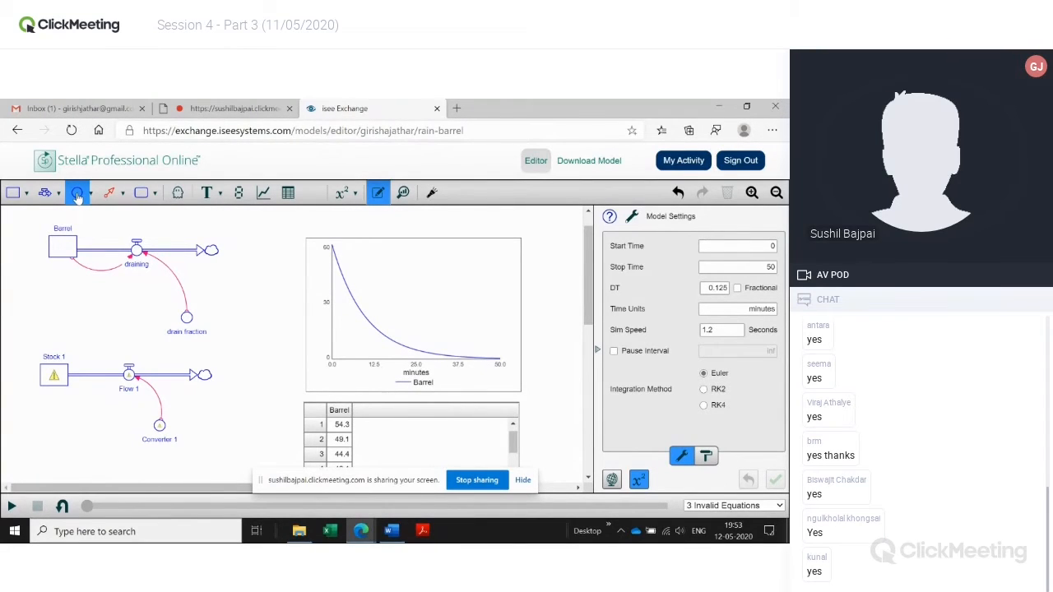
{"action": "left_click", "coordinate": [109, 194]}
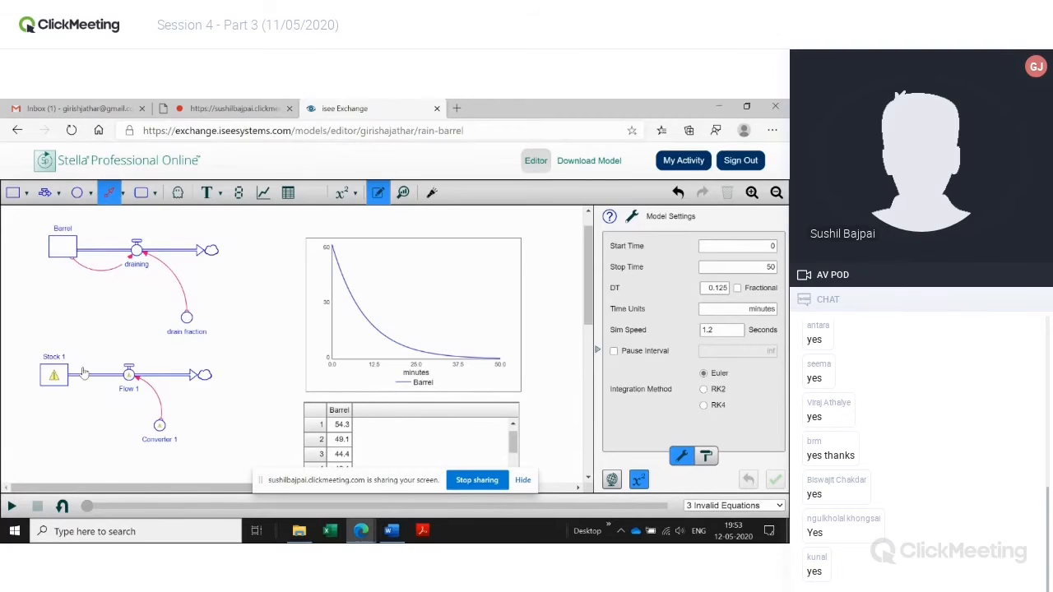
{"action": "left_click_drag", "start_coordinate": [56, 383], "coordinate": [110, 402]}
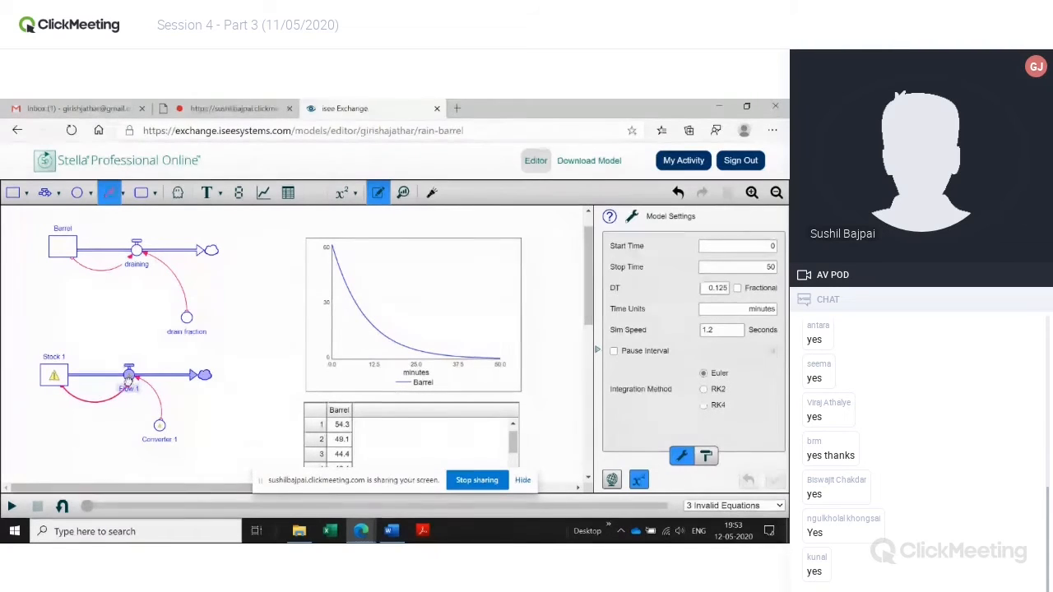
{"action": "left_click", "coordinate": [128, 376]}
Rename the lower stock to Barrel 2 and its outflow to draining 1.
{"action": "left_click", "coordinate": [54, 375]}
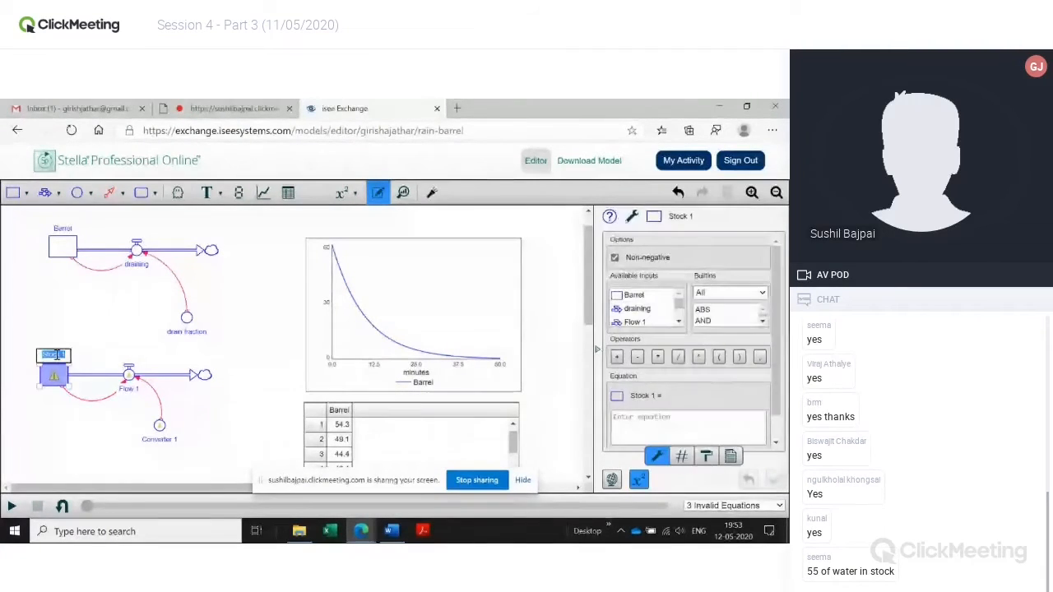
{"action": "type", "text": "Barrel"}
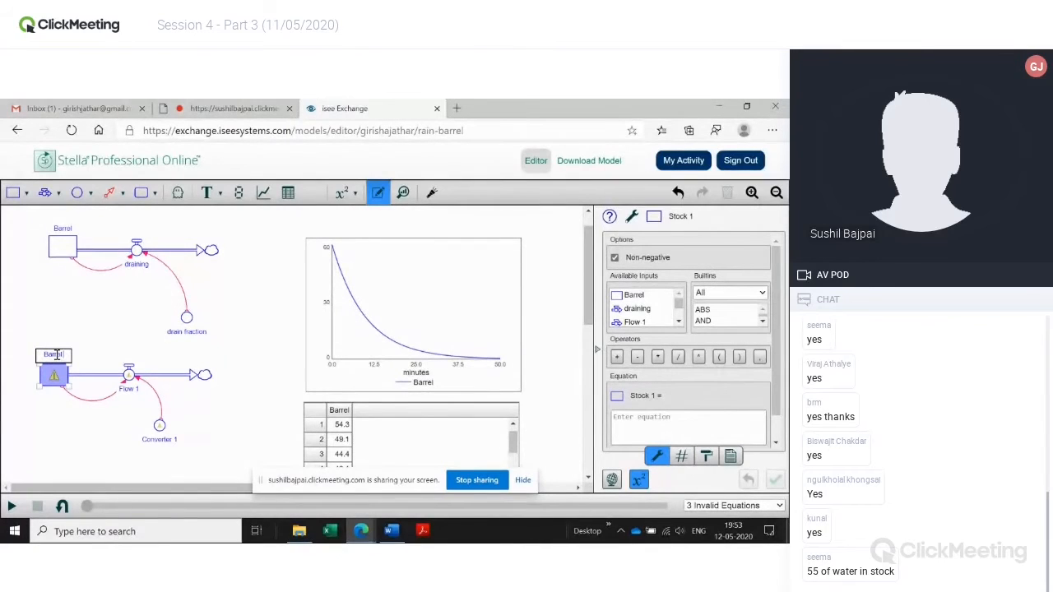
{"action": "type", "text": " 2"}
{"action": "key", "text": "Return"}
{"action": "double_click", "coordinate": [129, 388]}
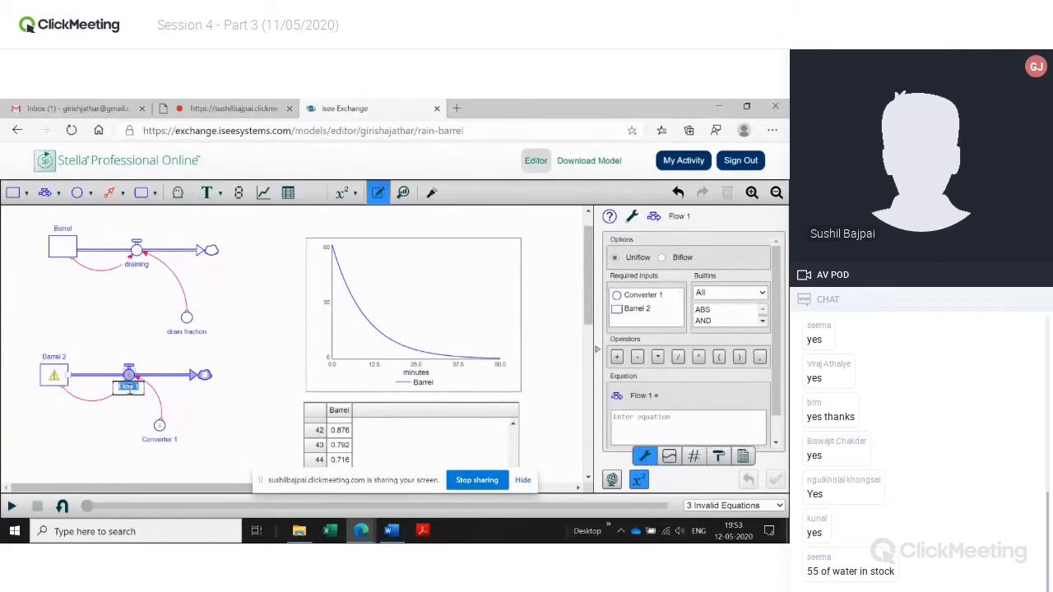
{"action": "type", "text": "draining 1"}
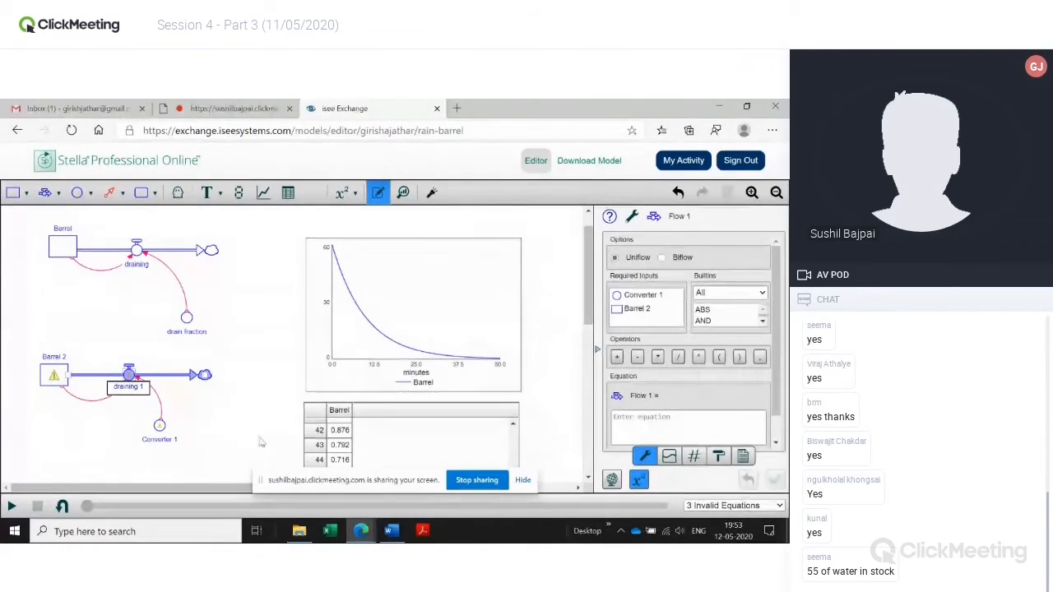
{"action": "key", "text": "Return"}
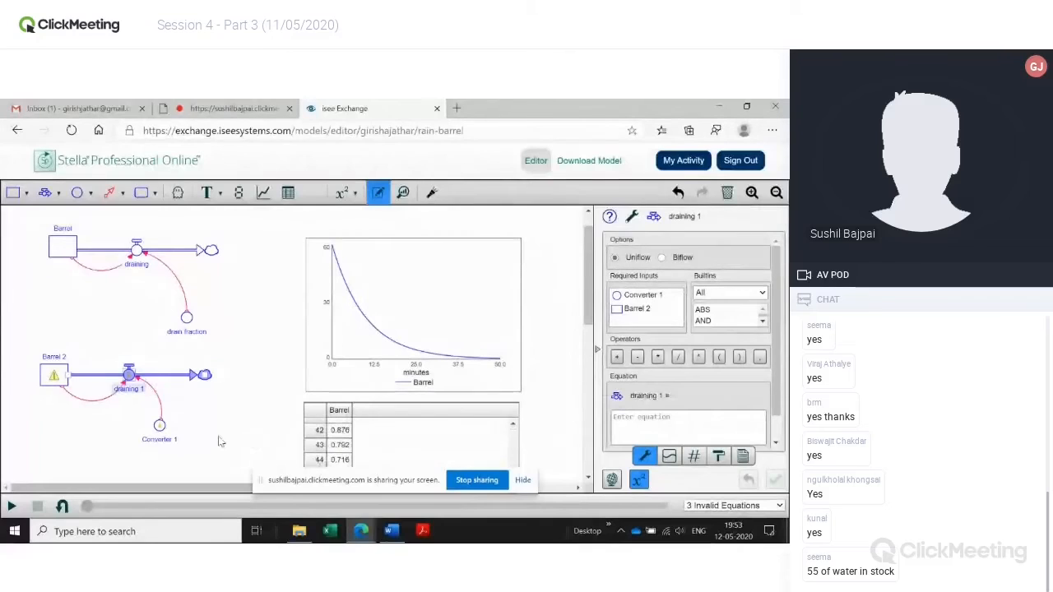
Rename the converter below the draining 1 flow to drain fraction 2.
{"action": "double_click", "coordinate": [169, 440]}
{"action": "type", "text": "drain"}
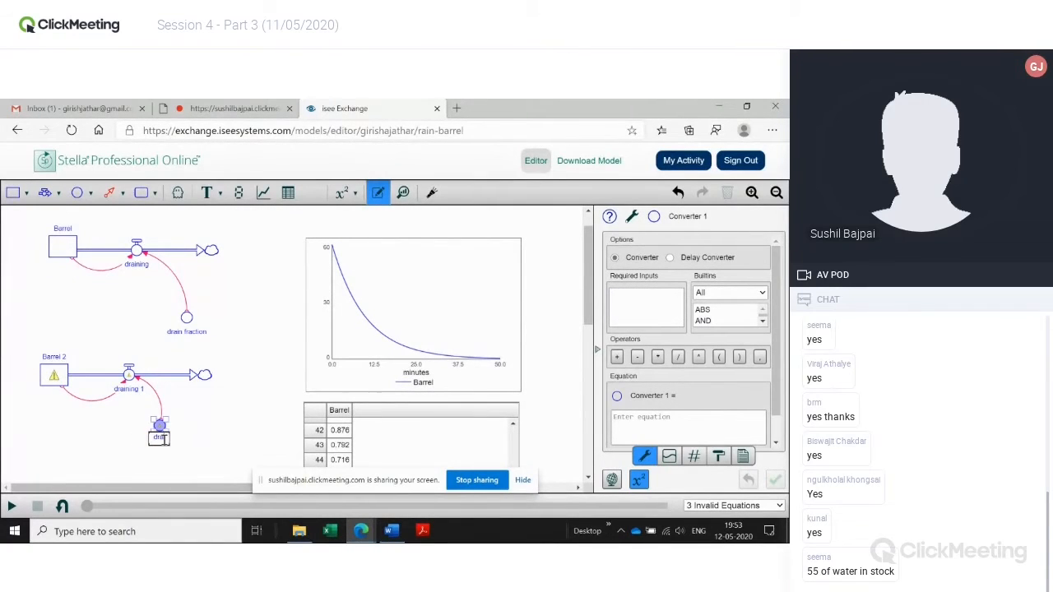
{"action": "type", "text": " fraction"}
{"action": "key", "text": "Return"}
{"action": "left_click", "coordinate": [228, 452]}
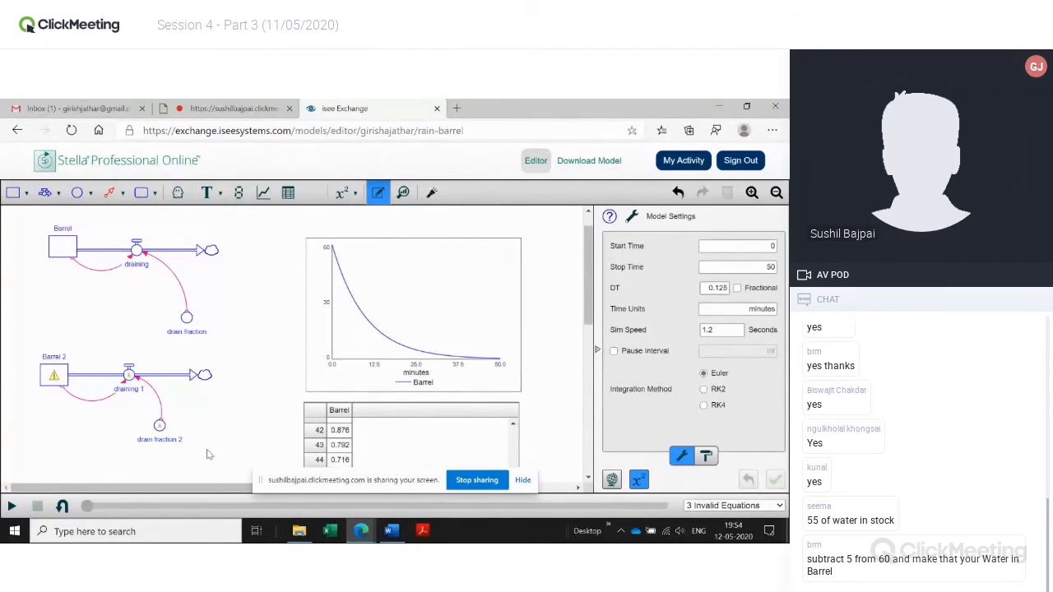
Set the initial value of Barrel 2 to 60 and the drain fraction 2 converter to 0.1.
{"action": "left_click", "coordinate": [56, 378]}
{"action": "left_click", "coordinate": [678, 423]}
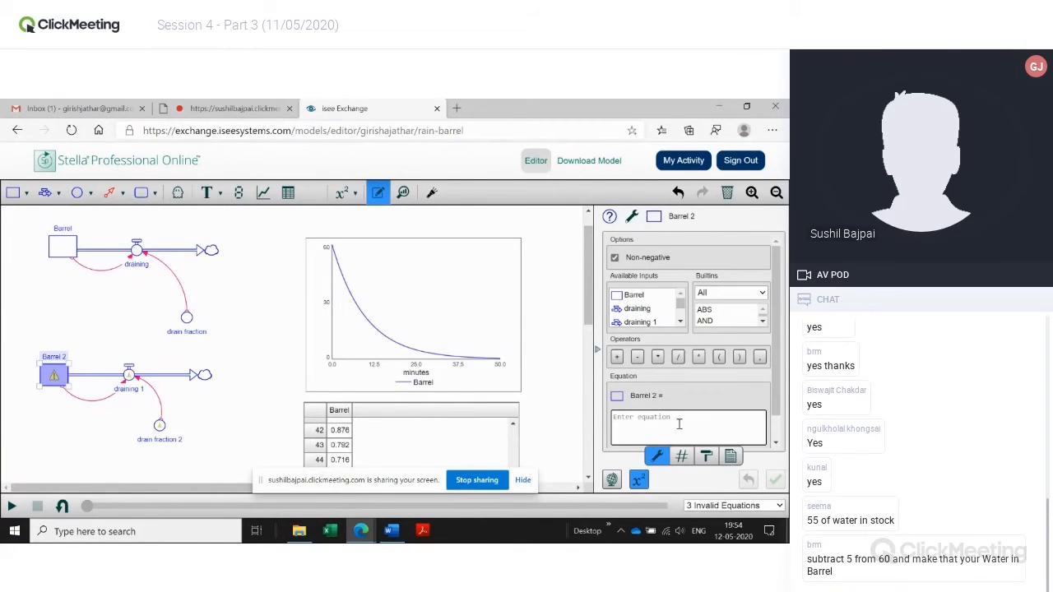
{"action": "type", "text": "60"}
{"action": "left_click", "coordinate": [213, 430]}
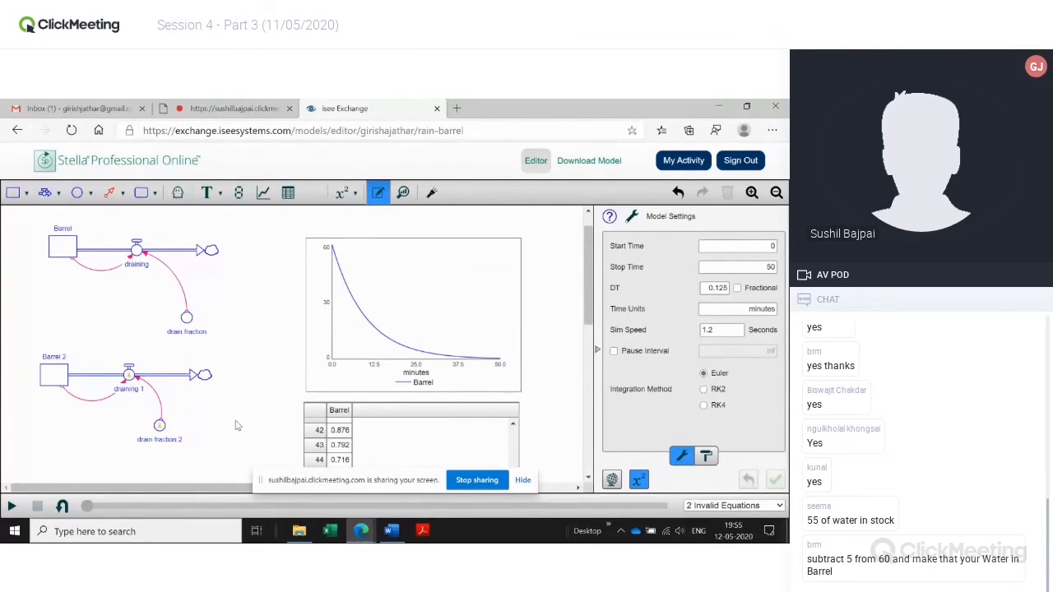
{"action": "left_click", "coordinate": [159, 426]}
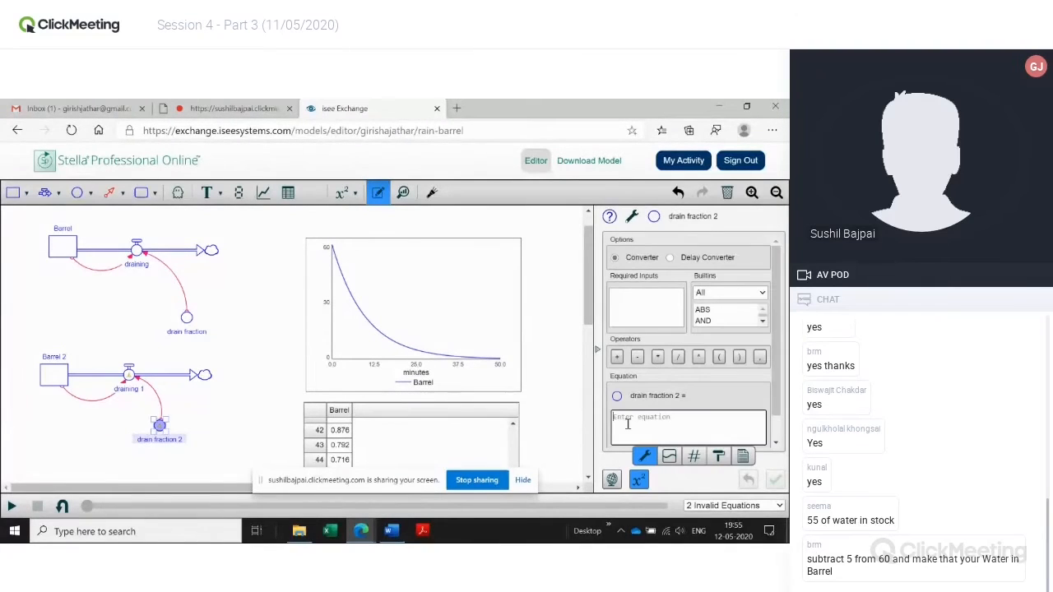
{"action": "type", "text": "0.1"}
{"action": "left_click", "coordinate": [280, 411]}
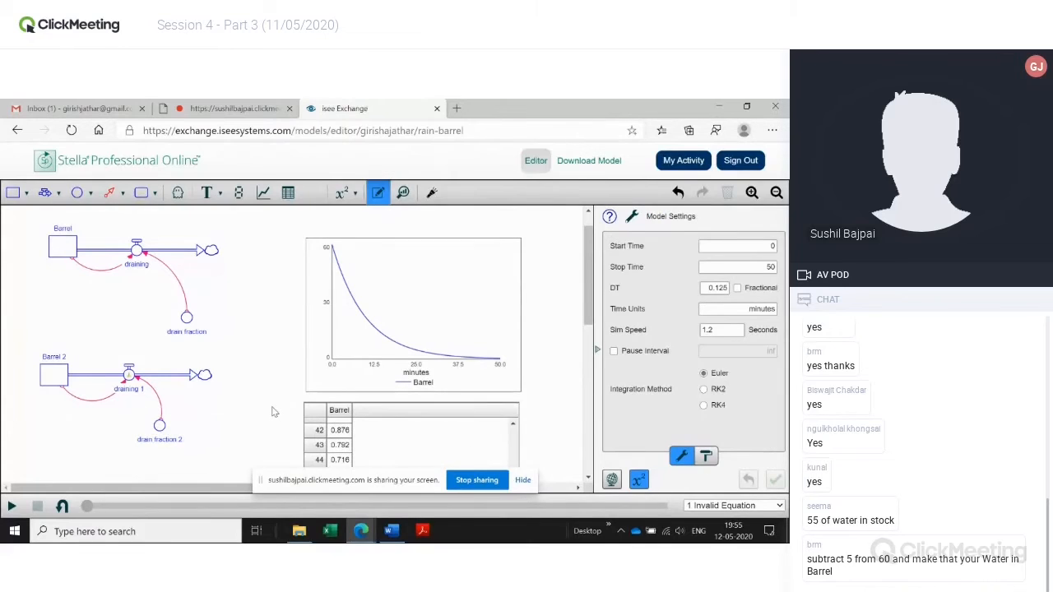
Define the draining 1 flow as Barrel_2 * drain_fraction_2 and apply the equation.
{"action": "left_click", "coordinate": [129, 376]}
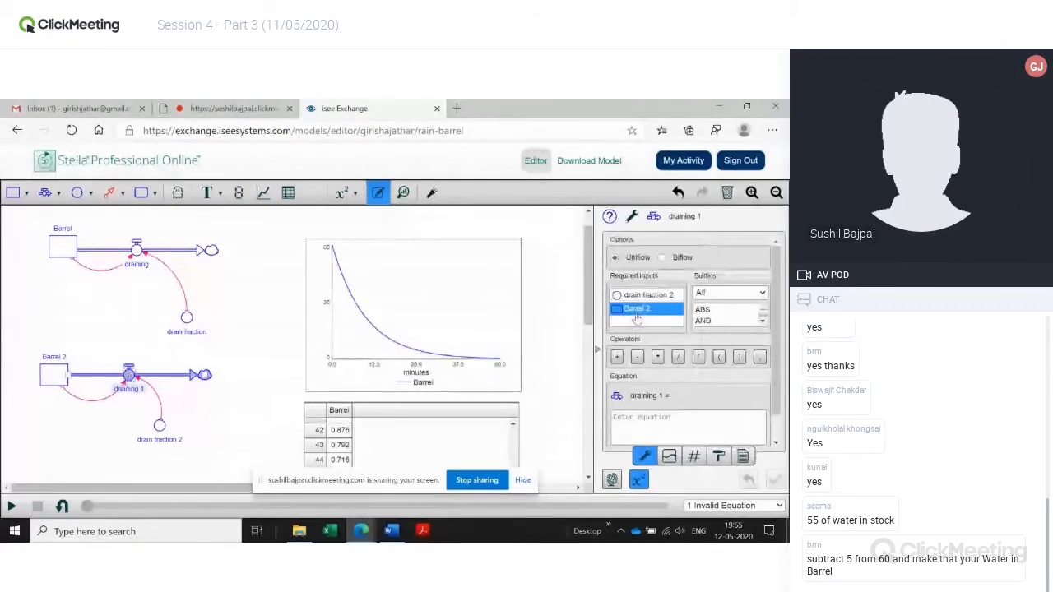
{"action": "left_click", "coordinate": [638, 311]}
{"action": "left_click", "coordinate": [658, 357]}
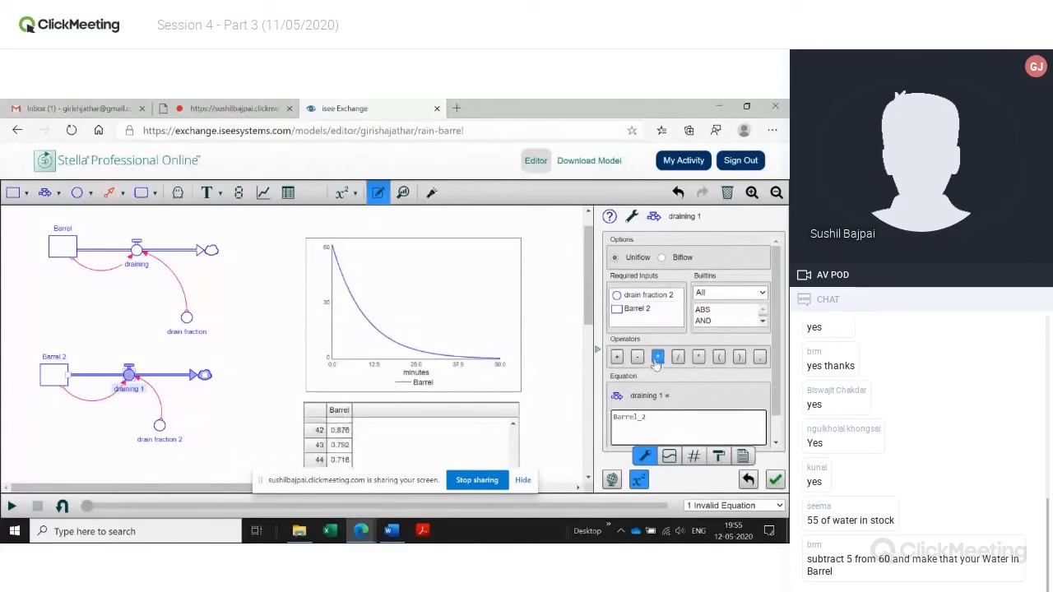
{"action": "left_click", "coordinate": [647, 294]}
{"action": "left_click", "coordinate": [775, 478]}
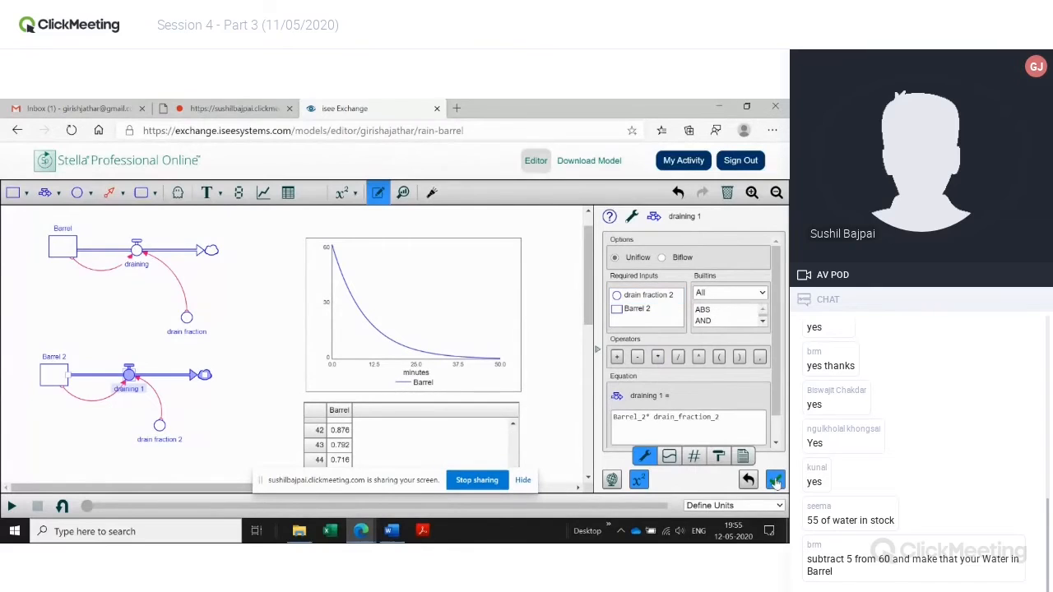
Delete the connector running from Barrel 2 to the draining 1 flow.
{"action": "left_click", "coordinate": [58, 438]}
{"action": "left_click", "coordinate": [63, 391]}
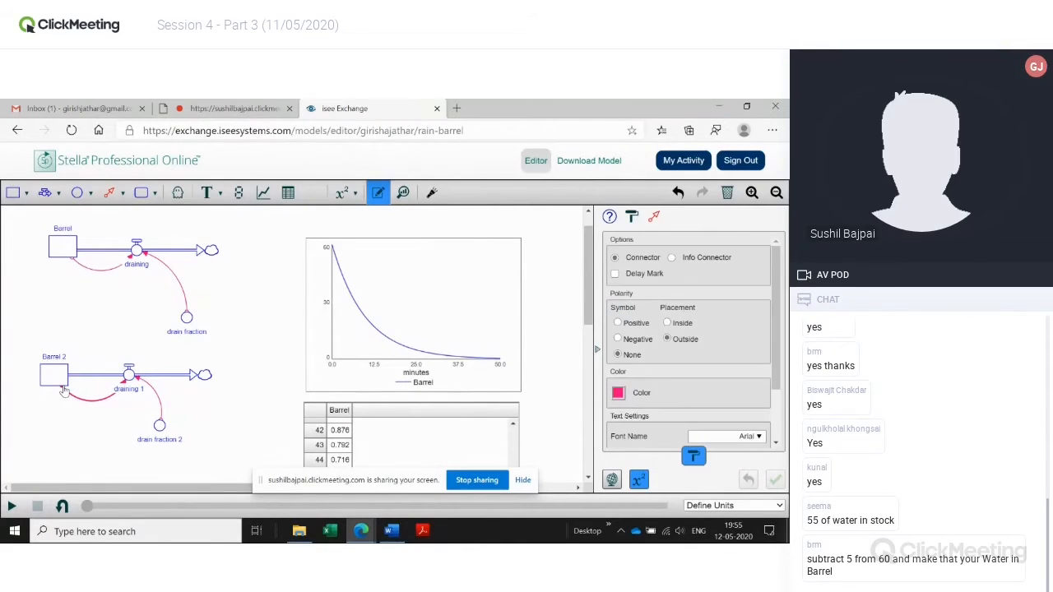
{"action": "key", "text": "Delete"}
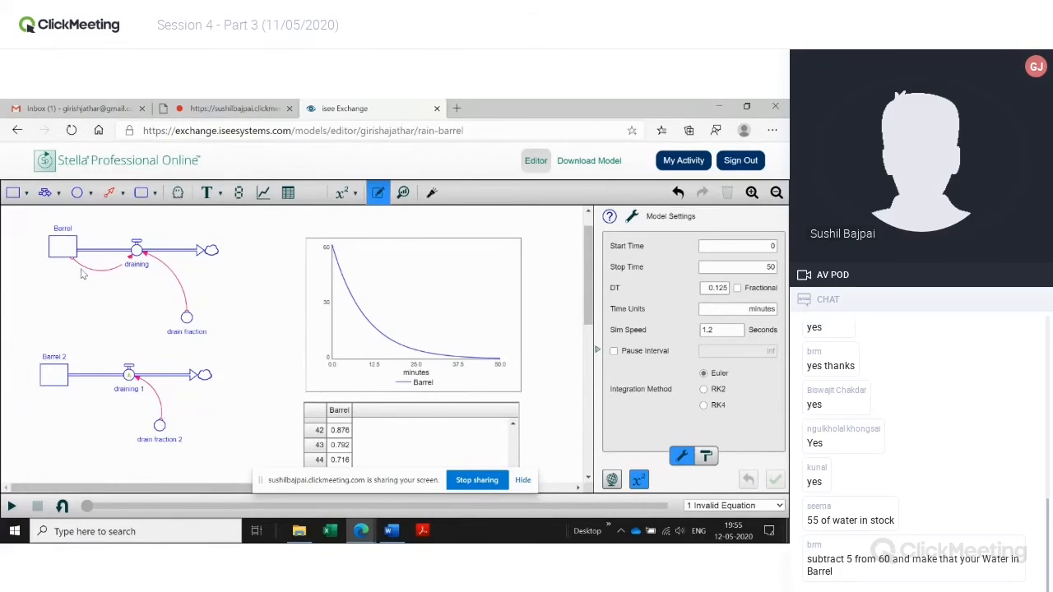
Add a converter named Difference just below Barrel 2, to the left of drain fraction 2.
{"action": "left_click", "coordinate": [77, 192]}
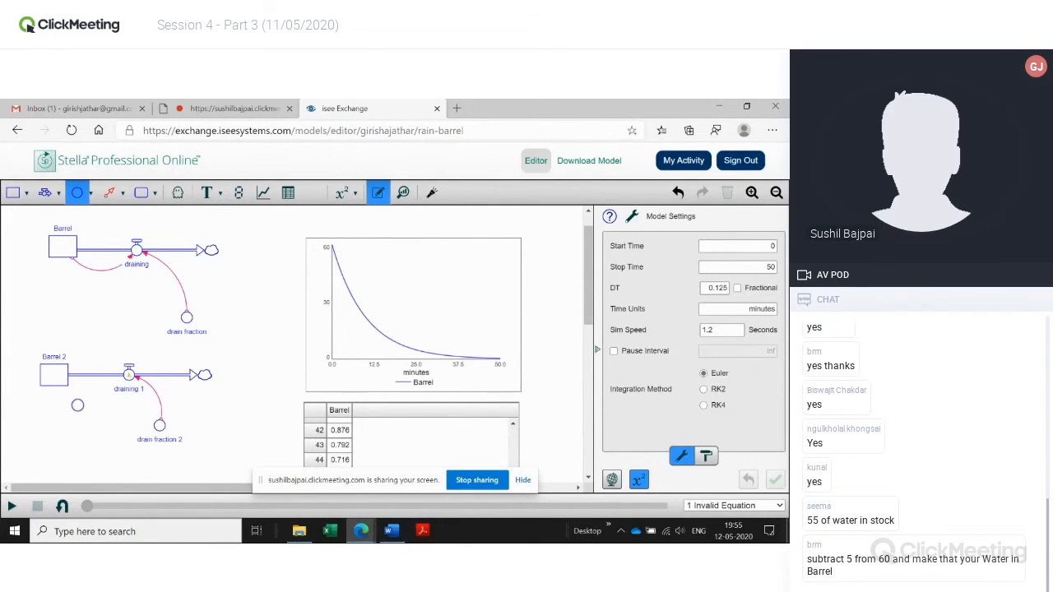
{"action": "left_click", "coordinate": [78, 411]}
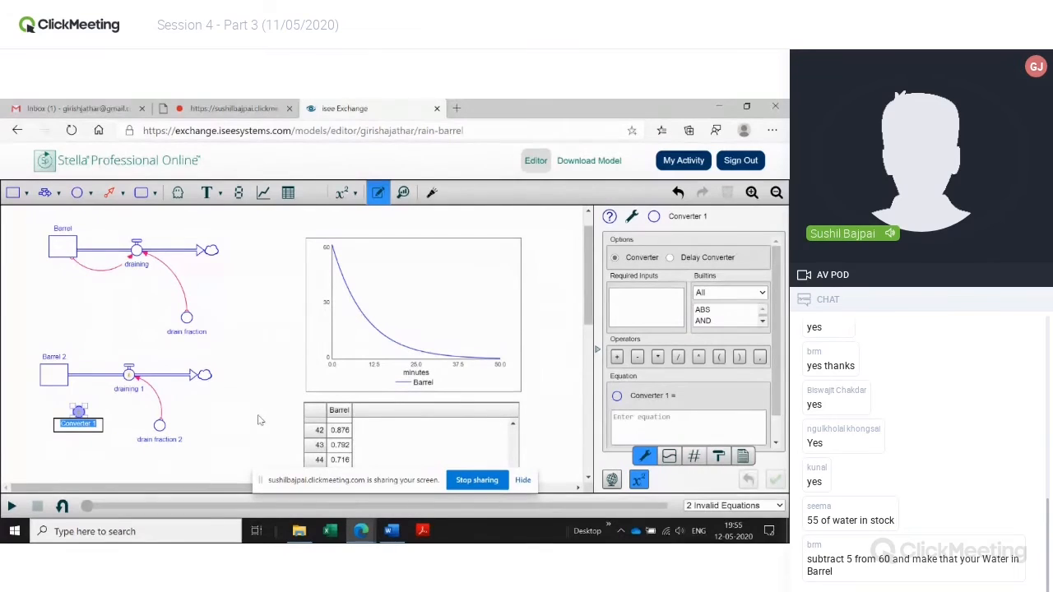
{"action": "type", "text": "Difference"}
{"action": "key", "text": "Return"}
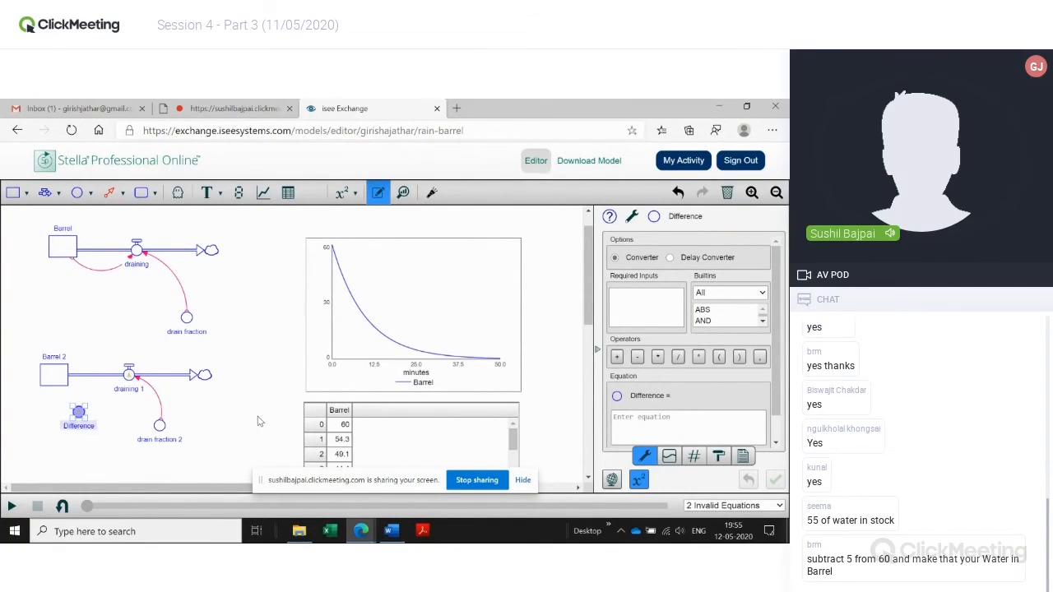
{"action": "left_click", "coordinate": [258, 422]}
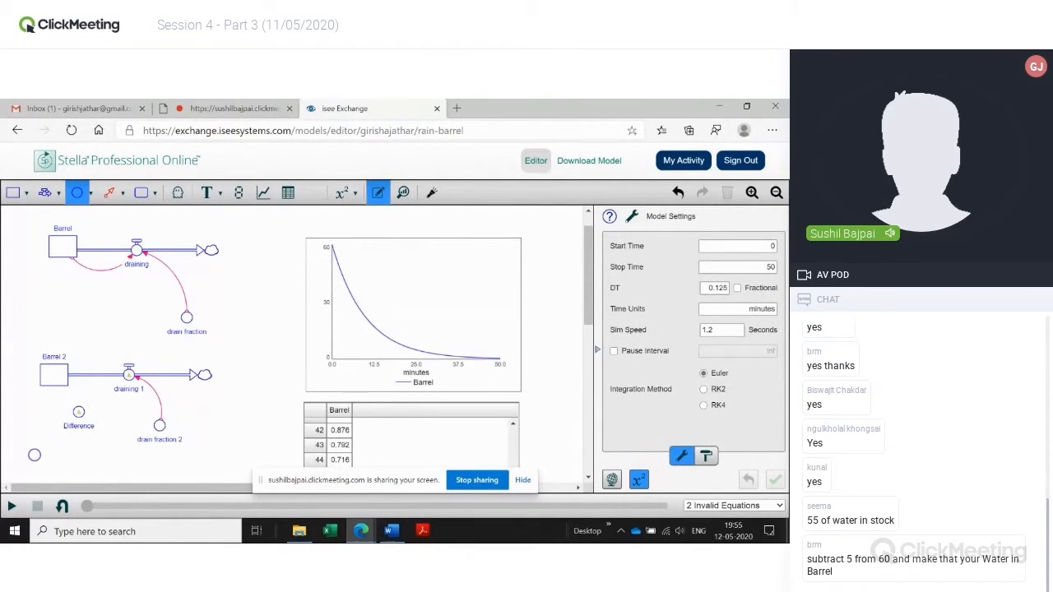
Add a converter named final volume below and left of Difference, and set its value to 5.
{"action": "left_click", "coordinate": [33, 444]}
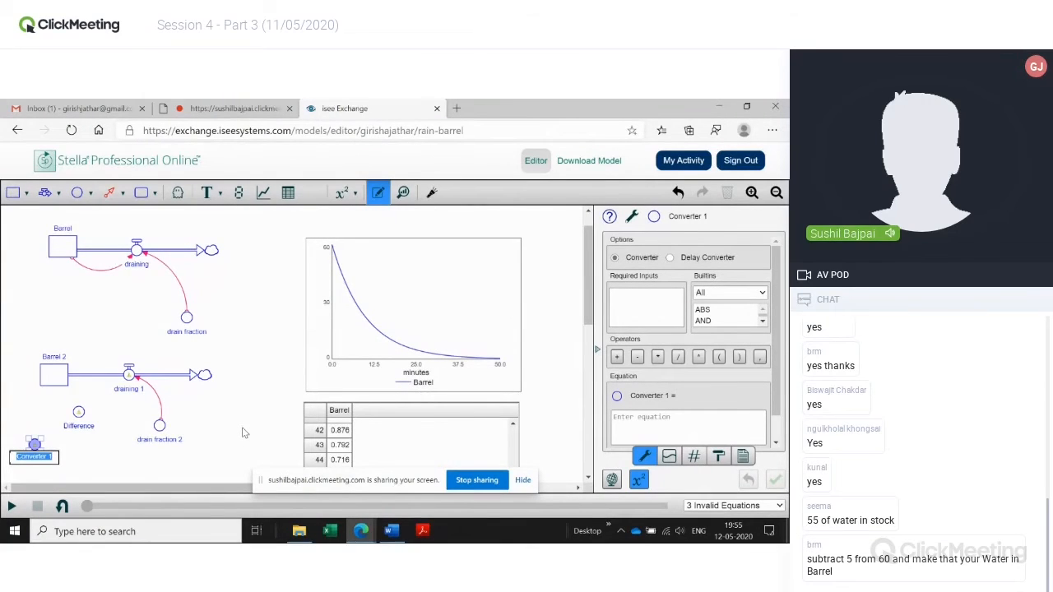
{"action": "type", "text": "final volume"}
{"action": "left_click", "coordinate": [241, 433]}
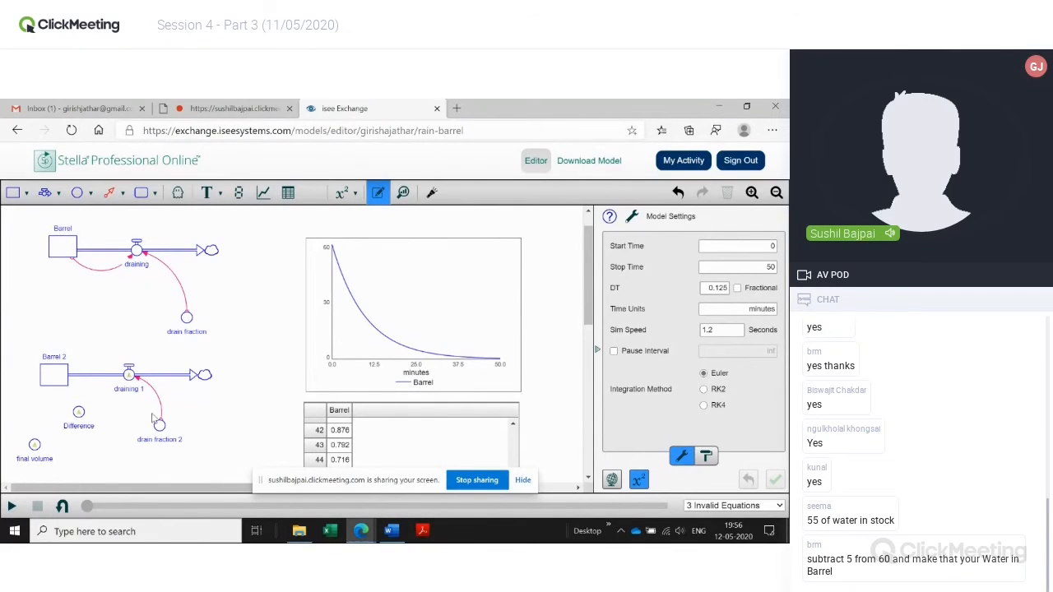
{"action": "left_click", "coordinate": [34, 446]}
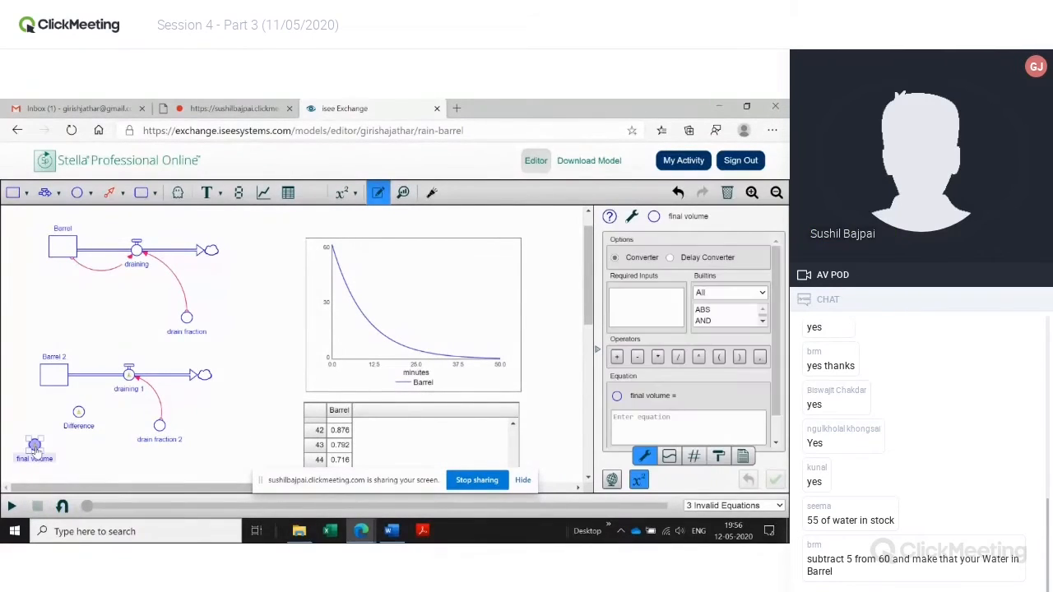
{"action": "left_click", "coordinate": [655, 424]}
{"action": "type", "text": "5"}
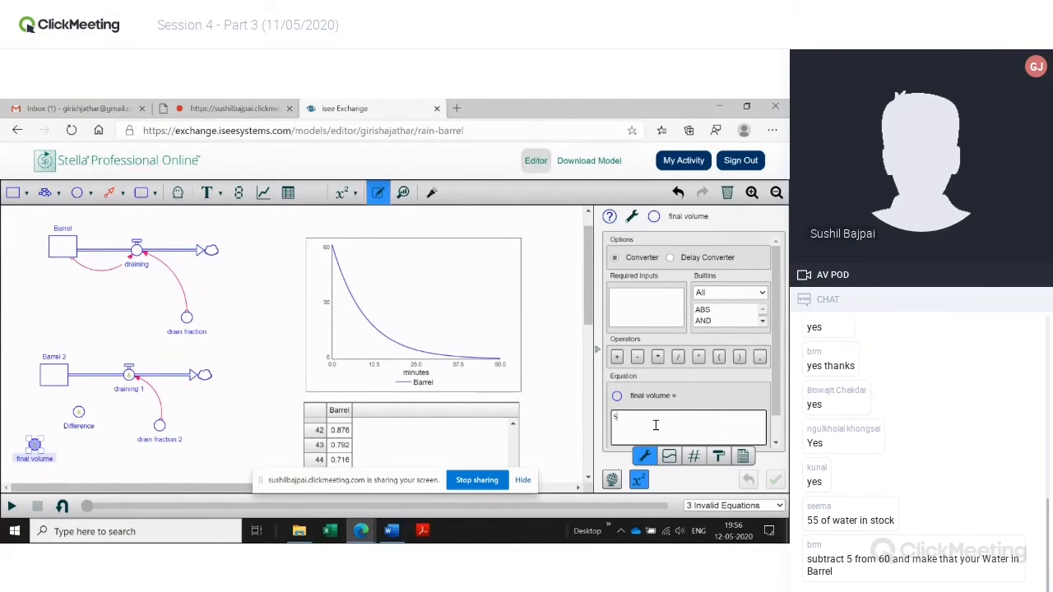
{"action": "left_click", "coordinate": [542, 443]}
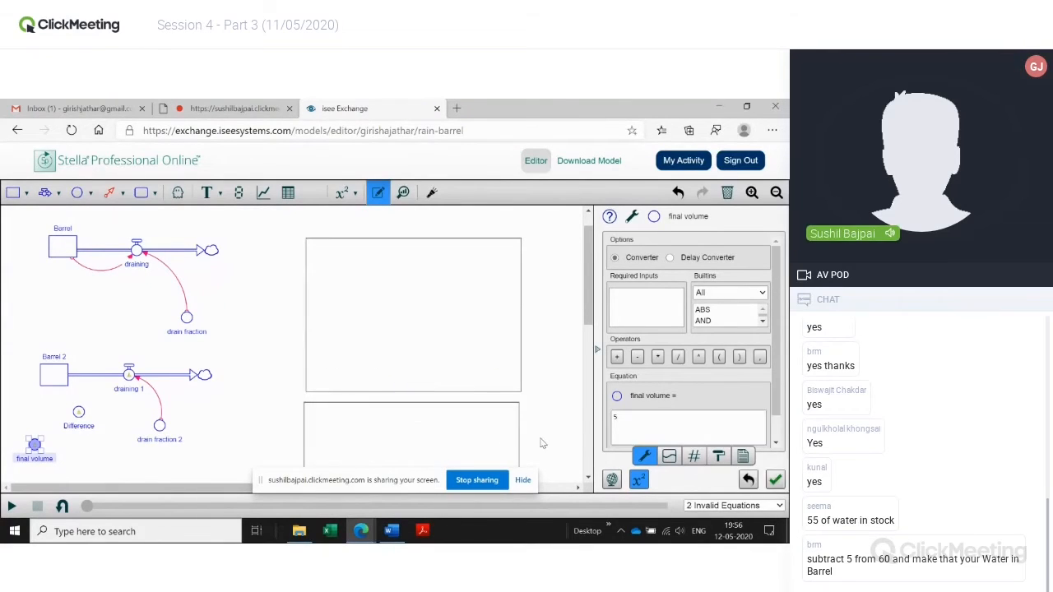
Draw connectors from Barrel 2 and from final volume to the Difference converter.
{"action": "left_click", "coordinate": [111, 196]}
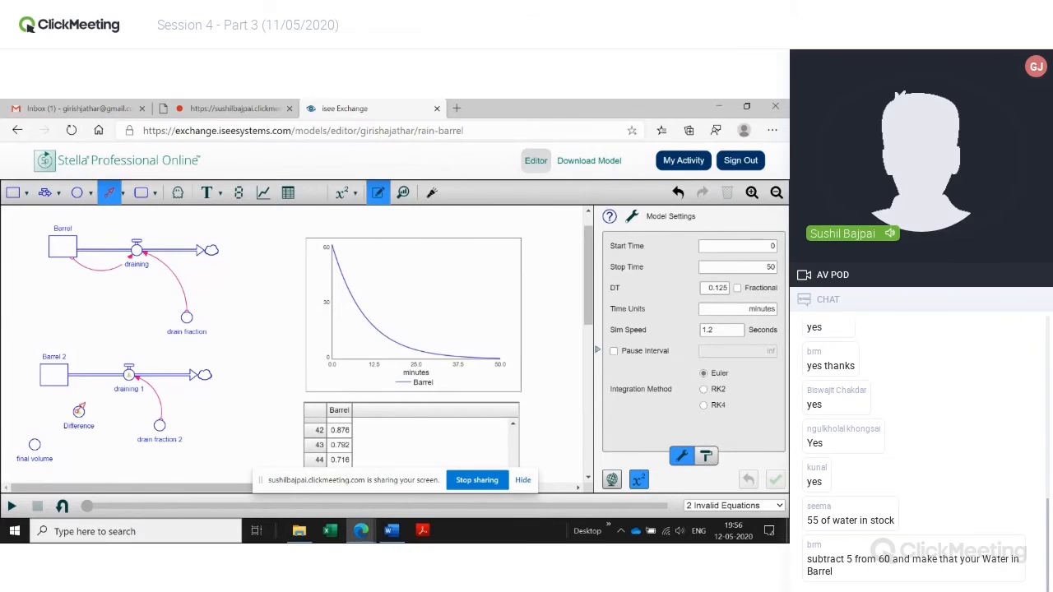
{"action": "left_click_drag", "start_coordinate": [58, 385], "coordinate": [78, 412]}
{"action": "left_click", "coordinate": [111, 195]}
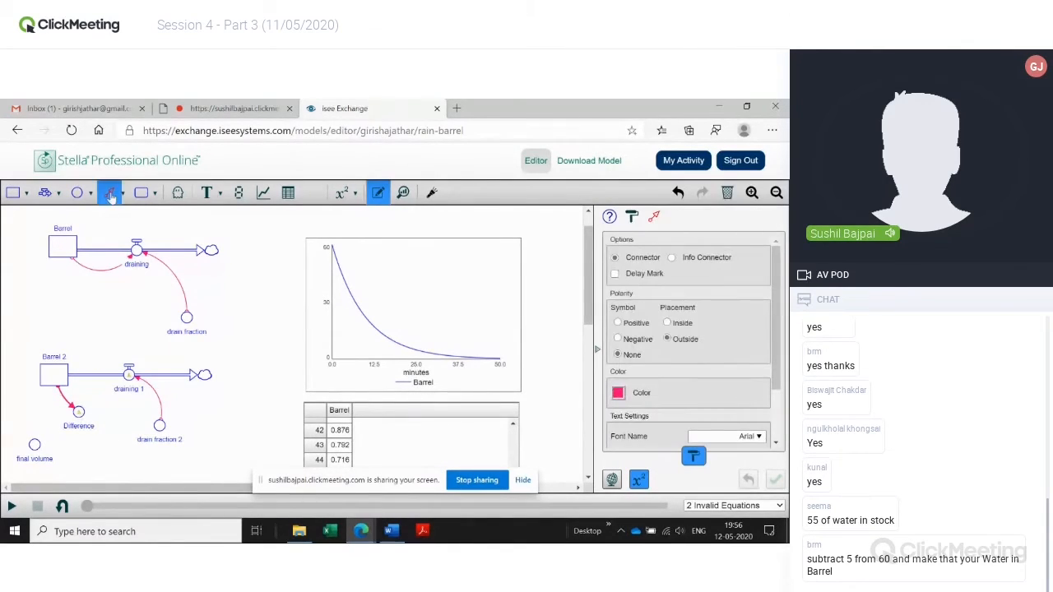
{"action": "left_click_drag", "start_coordinate": [37, 443], "coordinate": [78, 413]}
{"action": "left_click", "coordinate": [124, 470]}
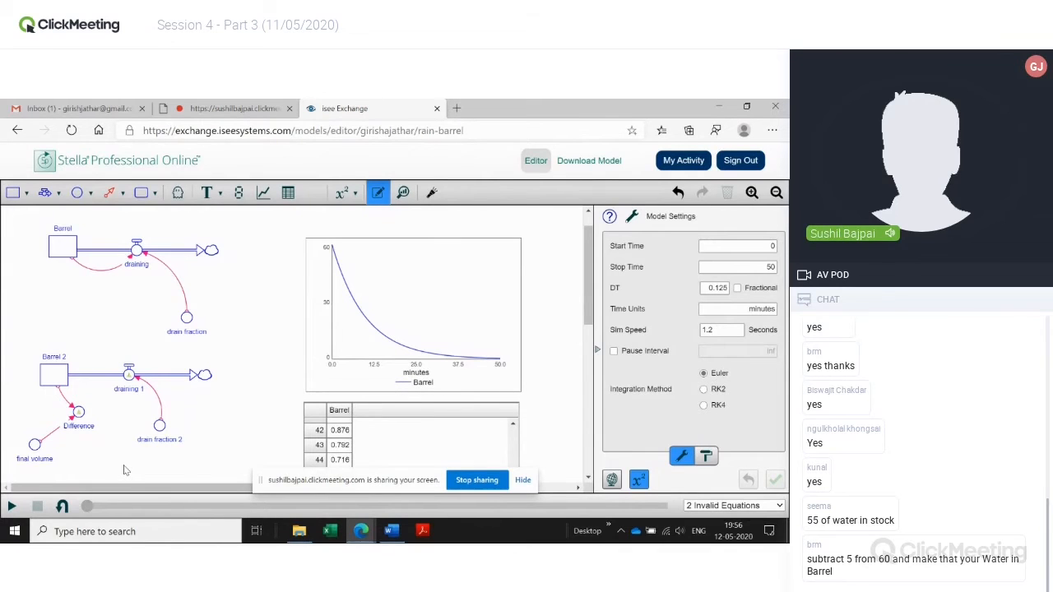
Define the Difference converter's equation as Barrel_2 - final_volume.
{"action": "left_click", "coordinate": [79, 413]}
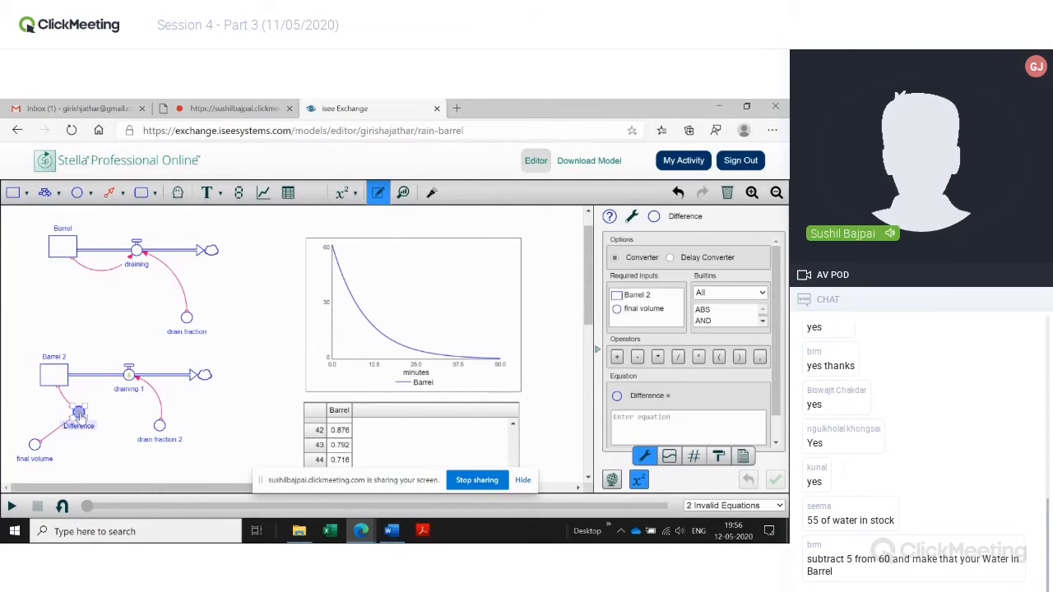
{"action": "left_click", "coordinate": [637, 294]}
{"action": "left_click", "coordinate": [637, 356]}
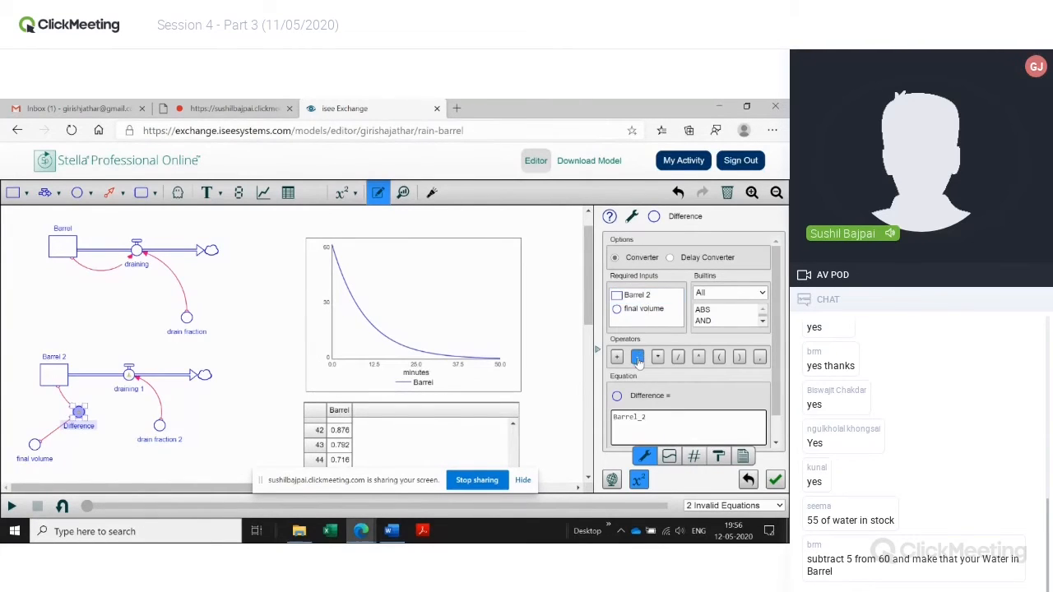
{"action": "left_click", "coordinate": [645, 309]}
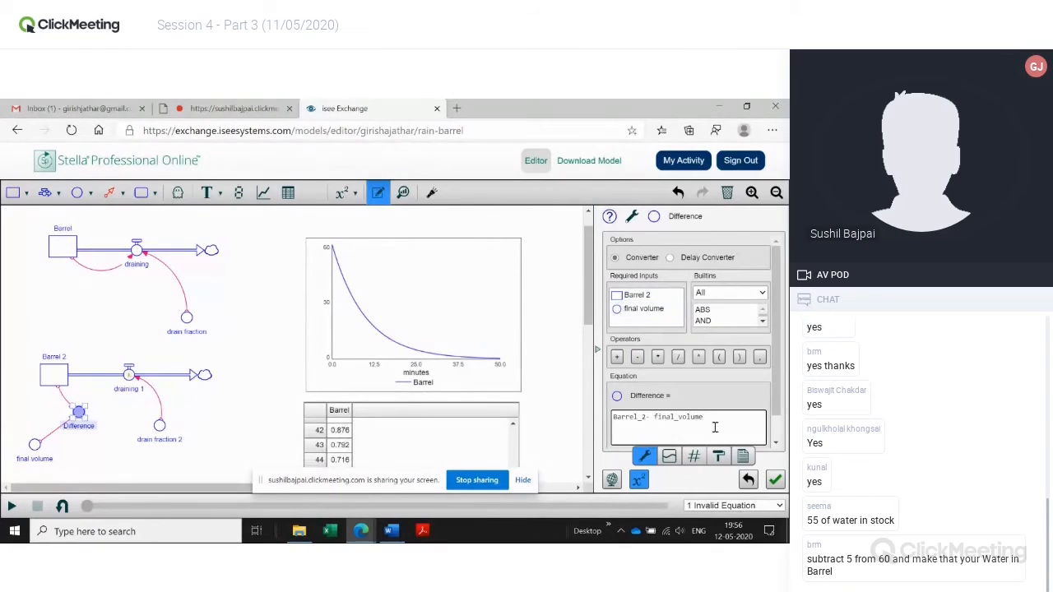
Apply the Difference equation and draw a connector from the Difference converter to the draining 1 flow.
{"action": "left_click", "coordinate": [774, 482]}
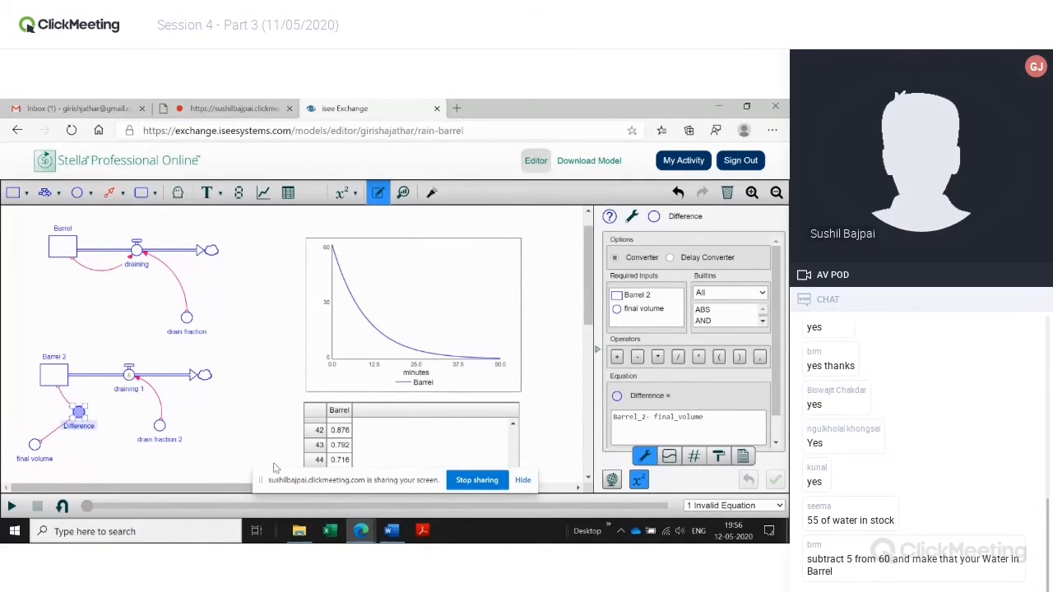
{"action": "left_click", "coordinate": [244, 448]}
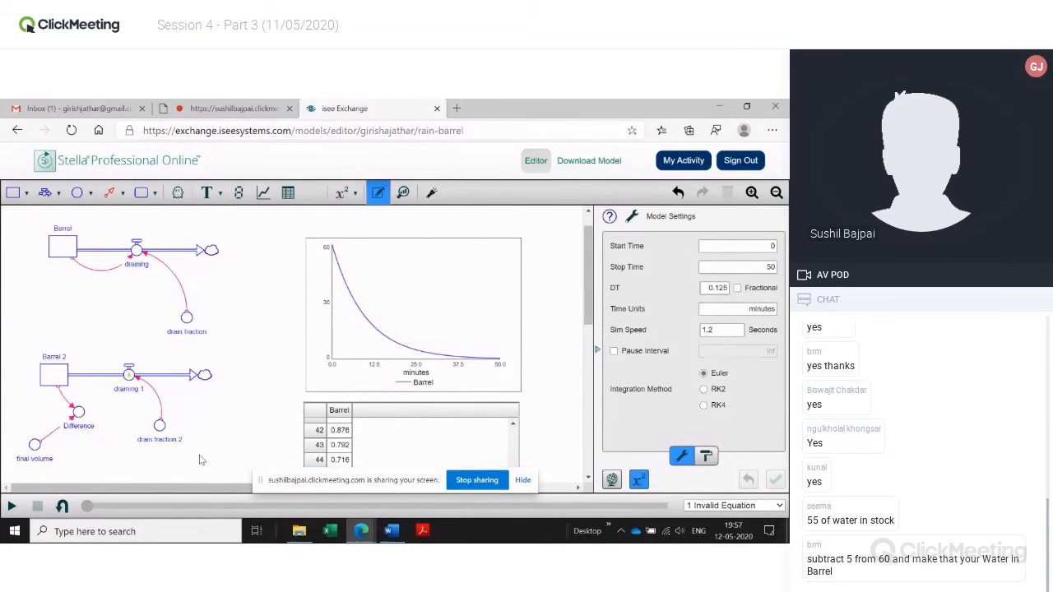
{"action": "left_click", "coordinate": [108, 192]}
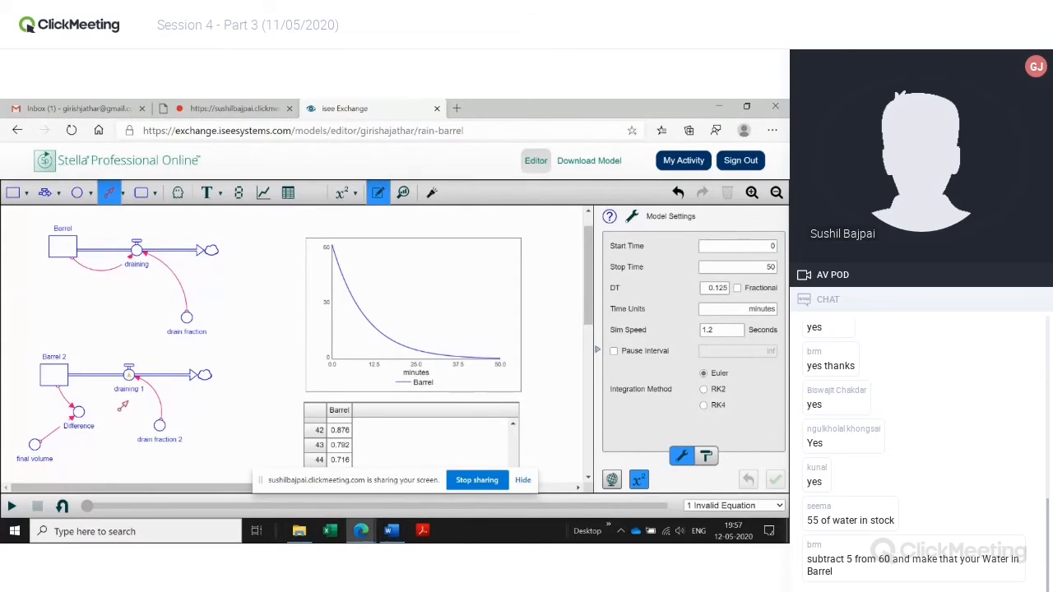
{"action": "left_click_drag", "start_coordinate": [79, 409], "coordinate": [128, 377]}
{"action": "left_click_drag", "start_coordinate": [84, 410], "coordinate": [88, 413]}
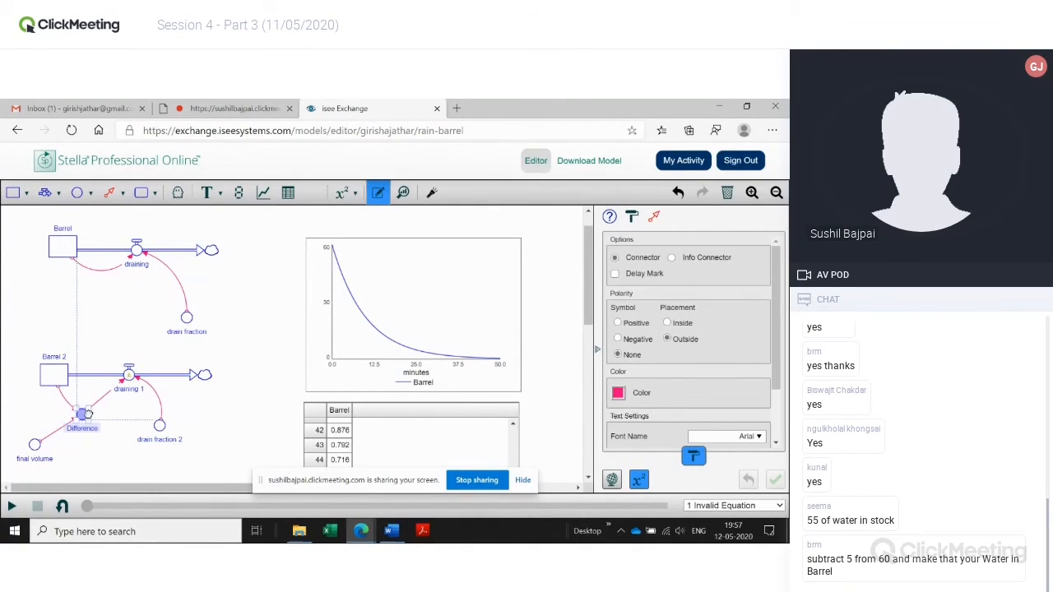
{"action": "left_click", "coordinate": [108, 446]}
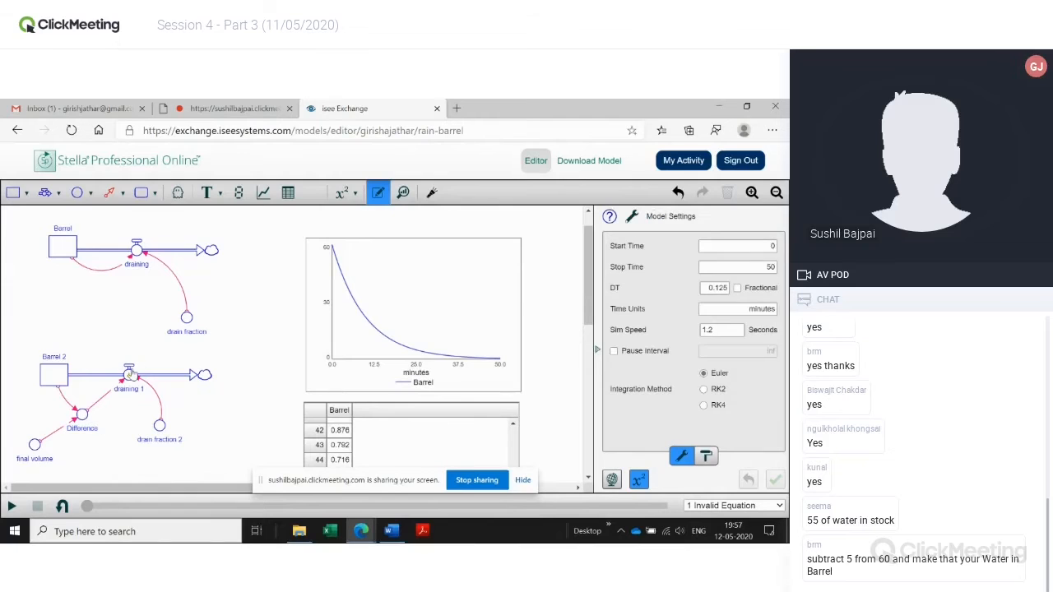
Replace the draining 1 flow's equation with Difference * drain_fraction_2.
{"action": "left_click", "coordinate": [129, 375]}
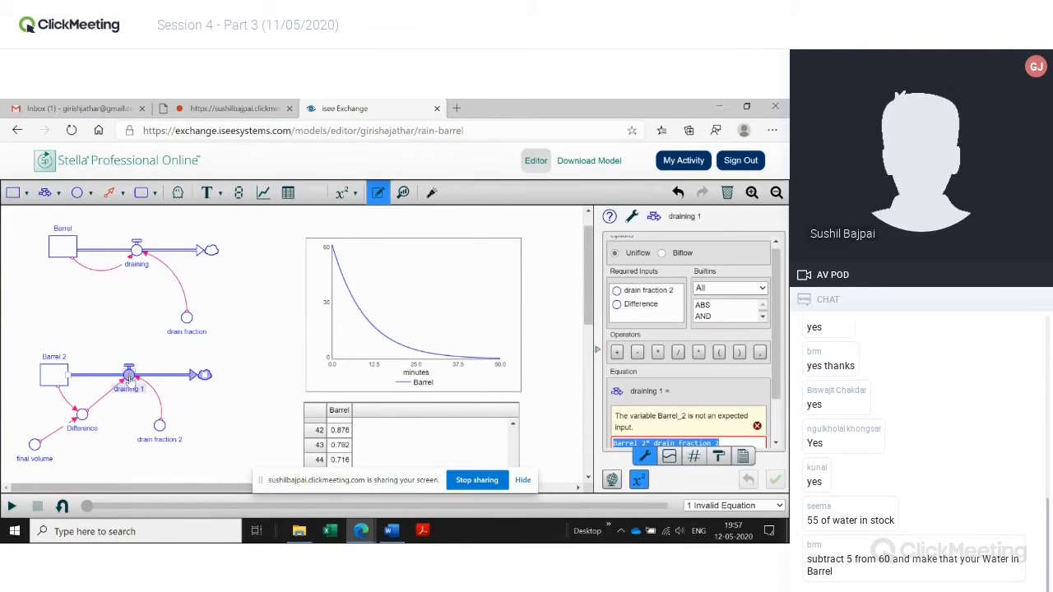
{"action": "left_click_drag", "start_coordinate": [776, 373], "coordinate": [775, 412]}
{"action": "left_click", "coordinate": [743, 395]}
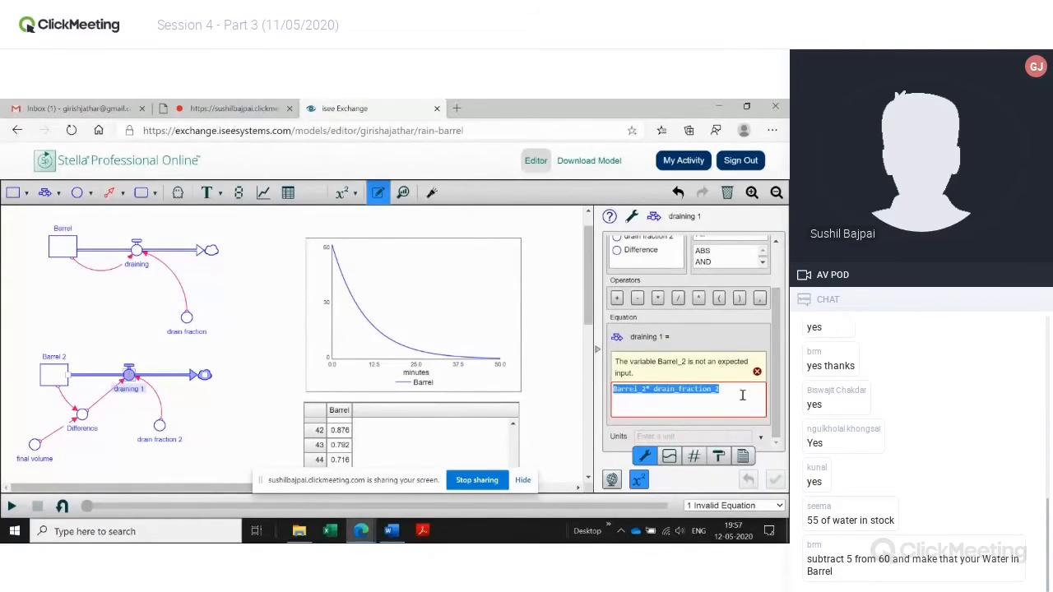
{"action": "left_click", "coordinate": [730, 400]}
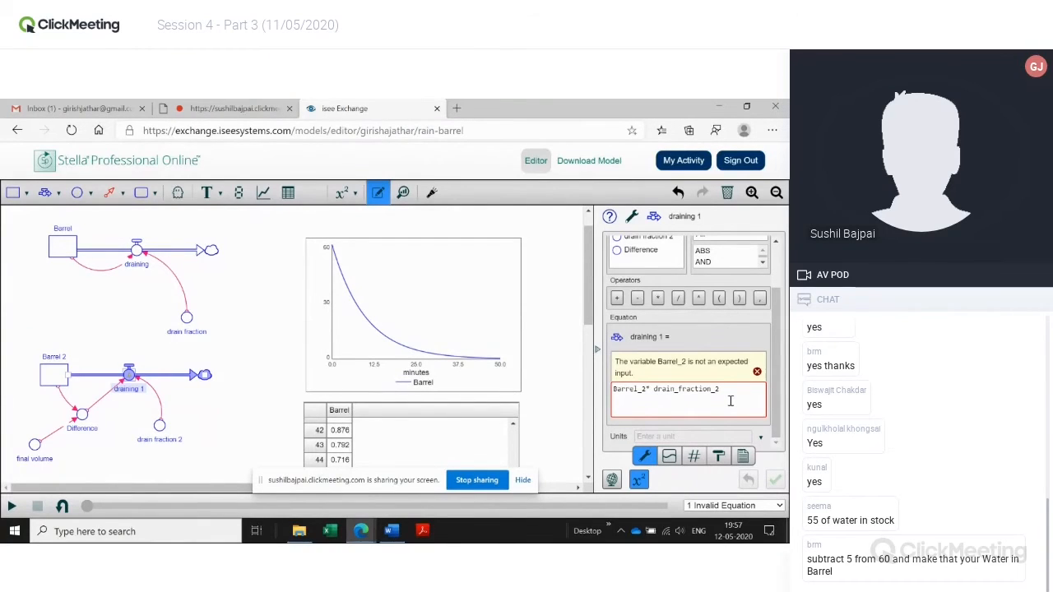
{"action": "key", "text": "BackSpace"}
{"action": "key", "text": "BackSpace"}
{"action": "key", "text": "BackSpace"}
{"action": "key", "text": "BackSpace"}
{"action": "key", "text": "BackSpace"}
{"action": "key", "text": "BackSpace"}
{"action": "key", "text": "BackSpace"}
{"action": "key", "text": "BackSpace"}
{"action": "key", "text": "BackSpace"}
{"action": "key", "text": "BackSpace"}
{"action": "key", "text": "BackSpace"}
{"action": "key", "text": "BackSpace"}
{"action": "key", "text": "BackSpace"}
{"action": "key", "text": "BackSpace"}
{"action": "key", "text": "BackSpace"}
{"action": "key", "text": "BackSpace"}
{"action": "key", "text": "BackSpace"}
{"action": "key", "text": "BackSpace"}
{"action": "key", "text": "BackSpace"}
{"action": "key", "text": "BackSpace"}
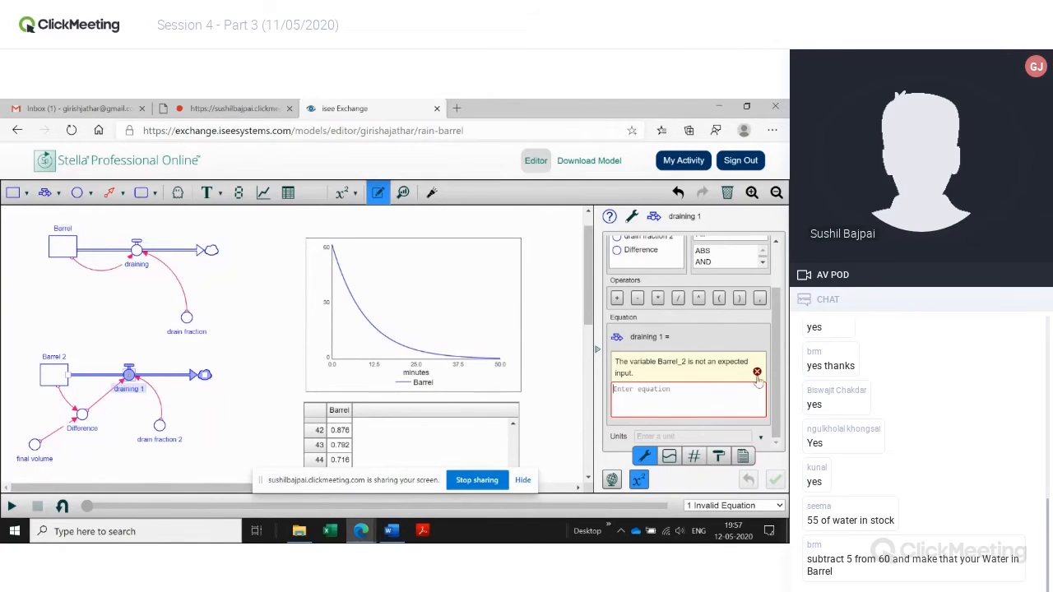
{"action": "scroll", "coordinate": [777, 355], "scroll_direction": "up", "scroll_amount": 1}
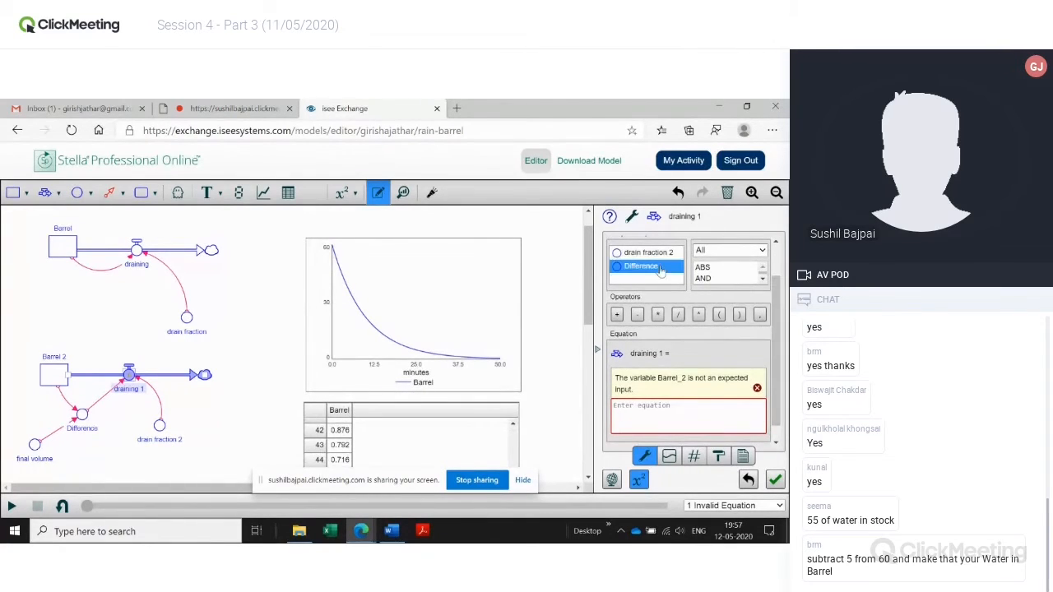
{"action": "scroll", "coordinate": [778, 282], "scroll_direction": "up", "scroll_amount": 1}
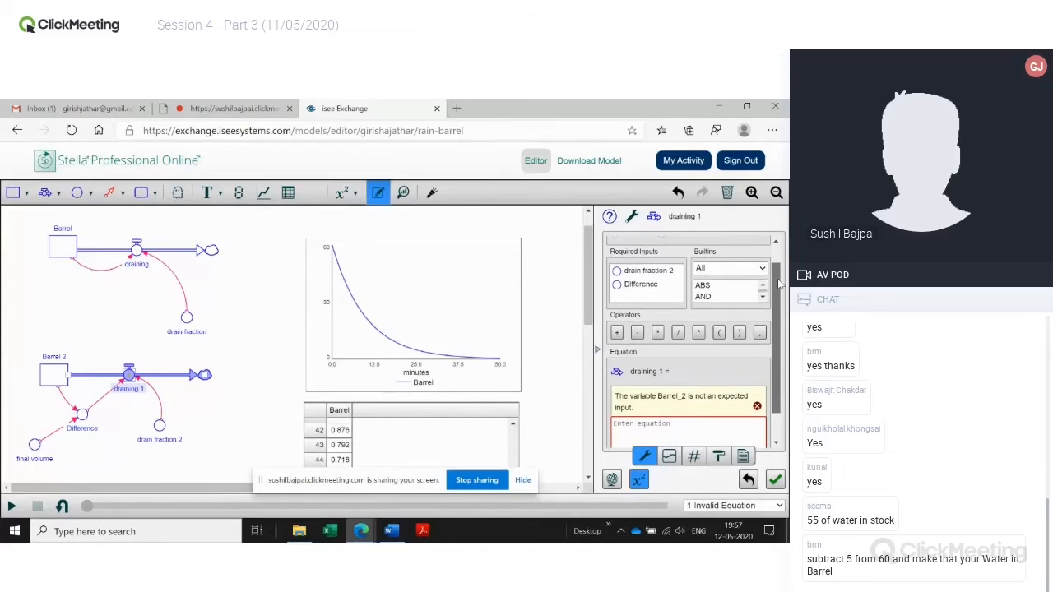
{"action": "left_click", "coordinate": [639, 290]}
{"action": "double_click", "coordinate": [638, 291]}
{"action": "left_click", "coordinate": [657, 337]}
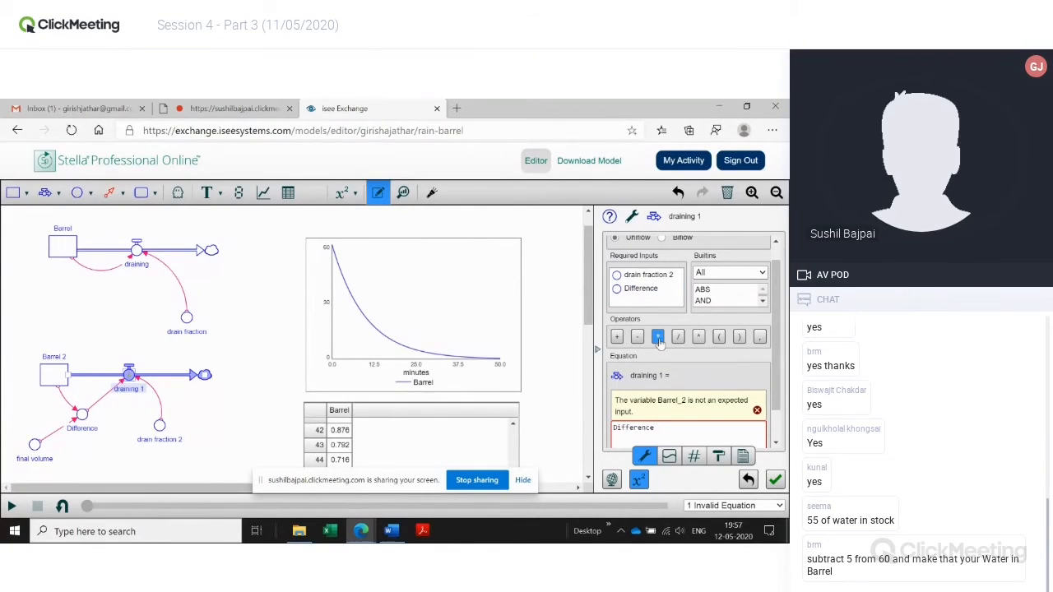
{"action": "left_click", "coordinate": [643, 276]}
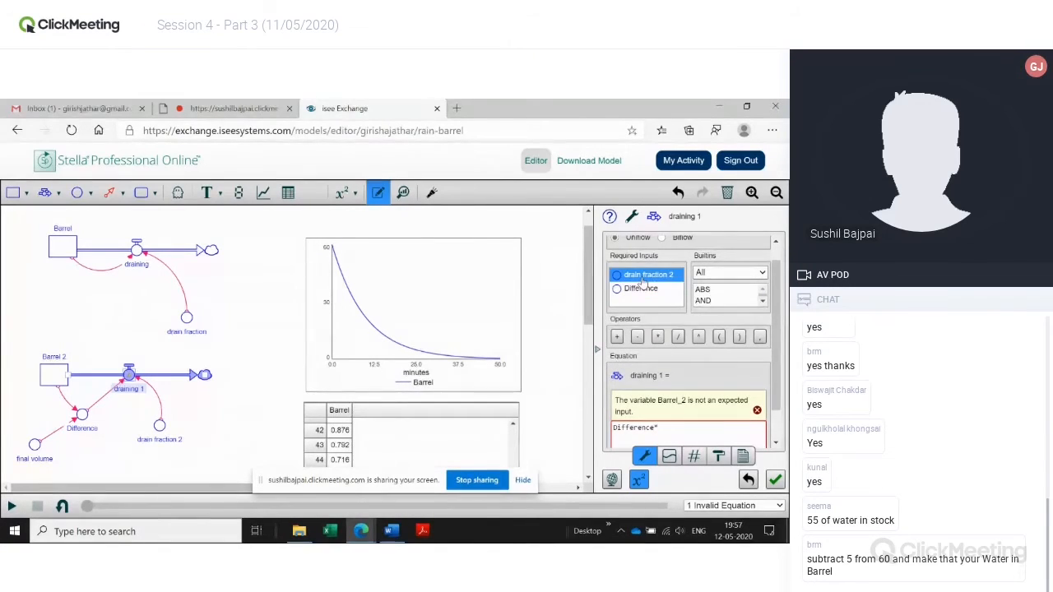
{"action": "double_click", "coordinate": [643, 280]}
{"action": "left_click", "coordinate": [775, 482]}
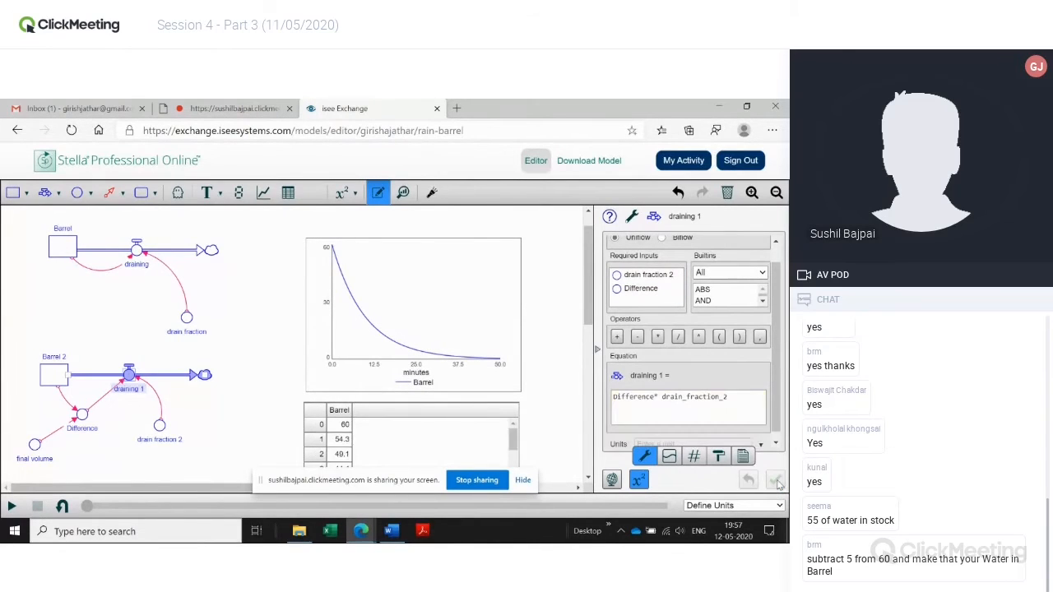
{"action": "left_click", "coordinate": [259, 441]}
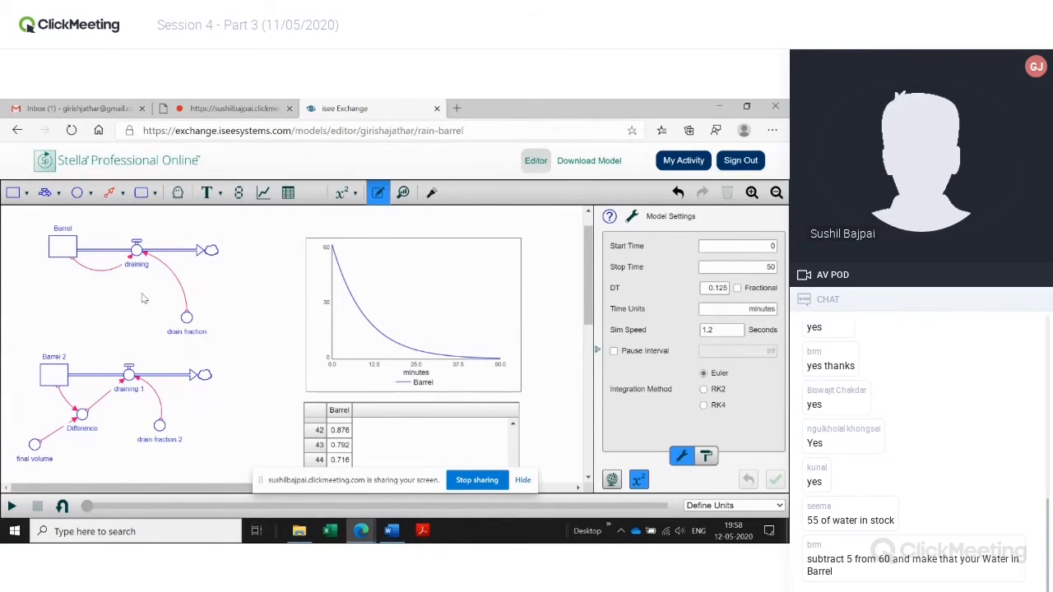
Review the equations of the draining flow, the draining 1 flow and the Difference converter.
{"action": "left_click", "coordinate": [137, 249]}
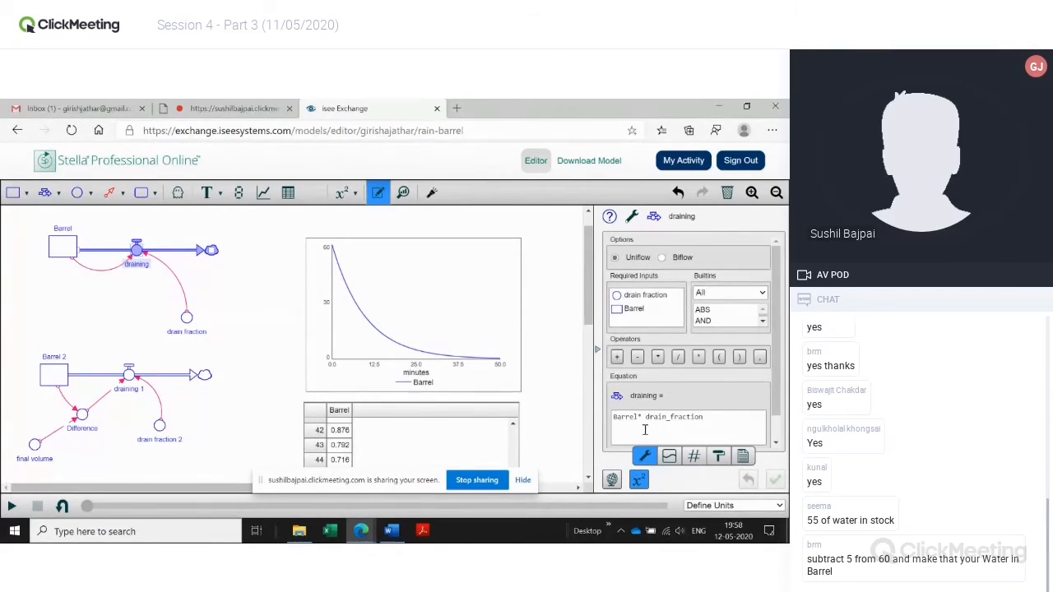
{"action": "left_click", "coordinate": [129, 375]}
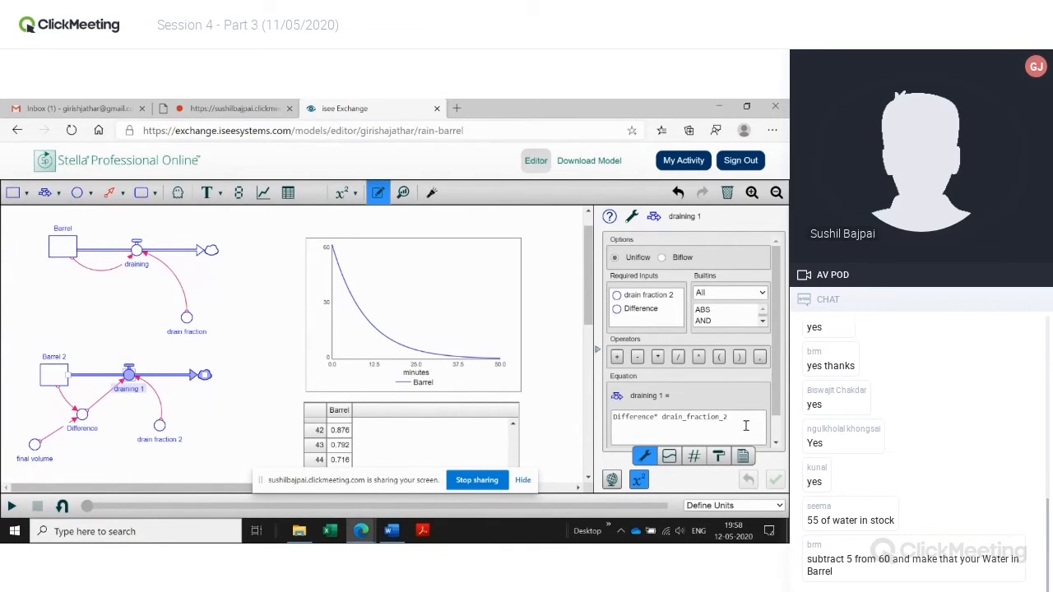
{"action": "left_click", "coordinate": [86, 414]}
{"action": "left_click", "coordinate": [83, 413]}
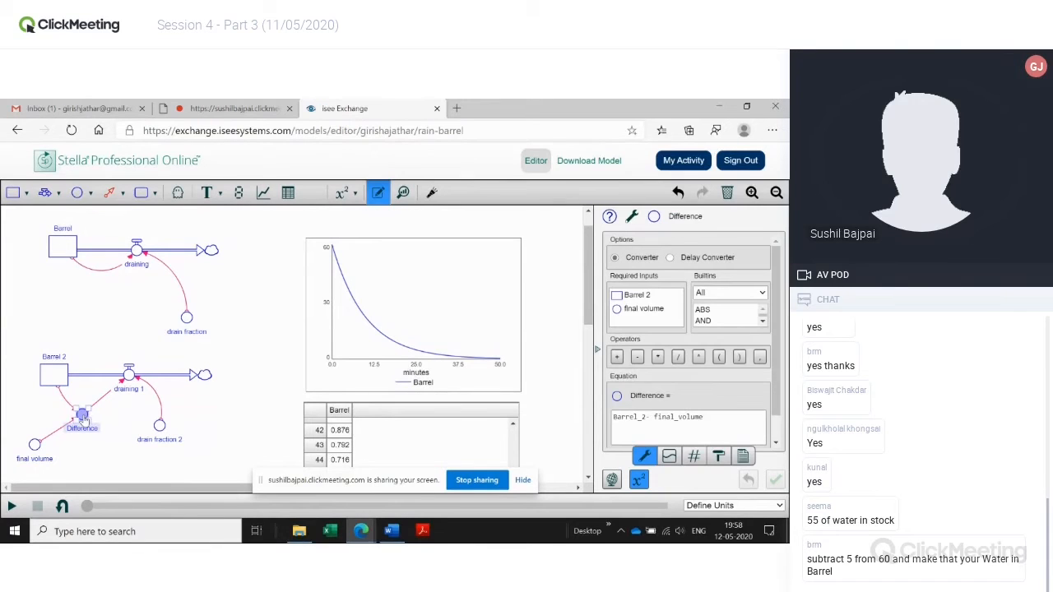
{"action": "left_click", "coordinate": [85, 460]}
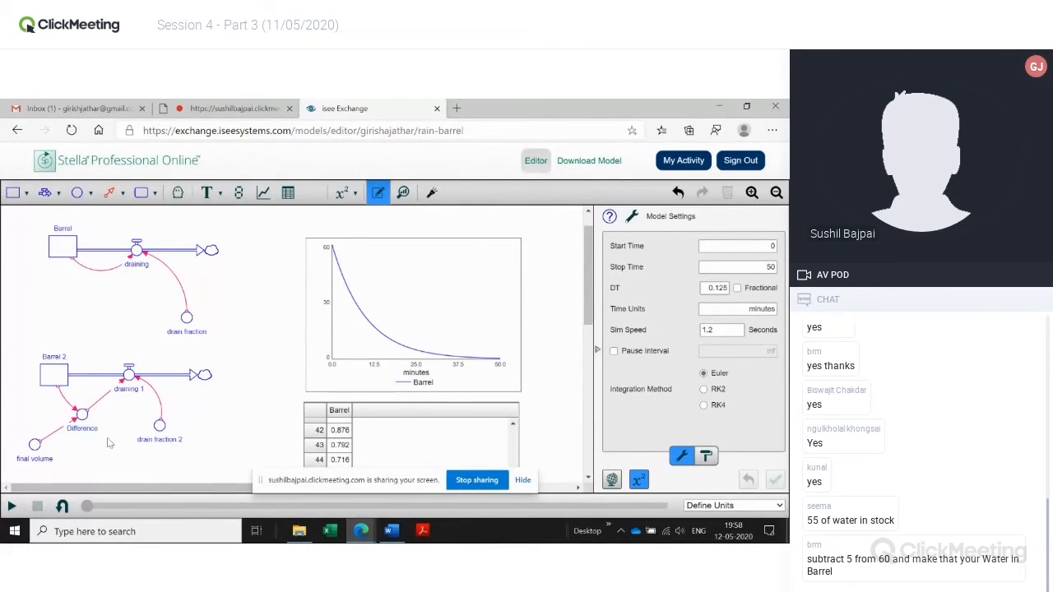
Add Barrel 2 as a plotted series on the graph.
{"action": "left_click", "coordinate": [314, 329]}
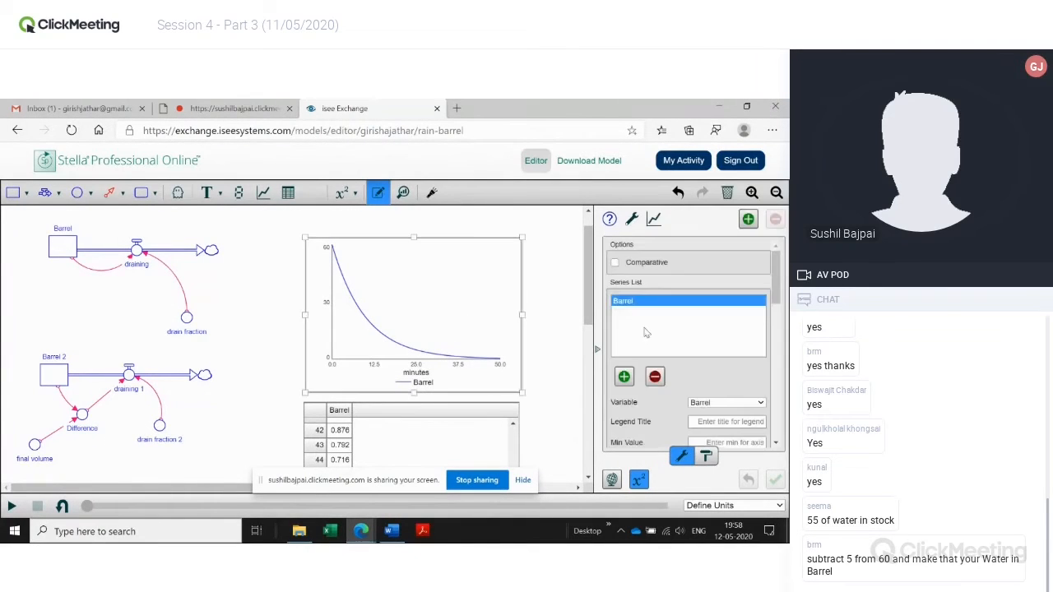
{"action": "left_click", "coordinate": [622, 378]}
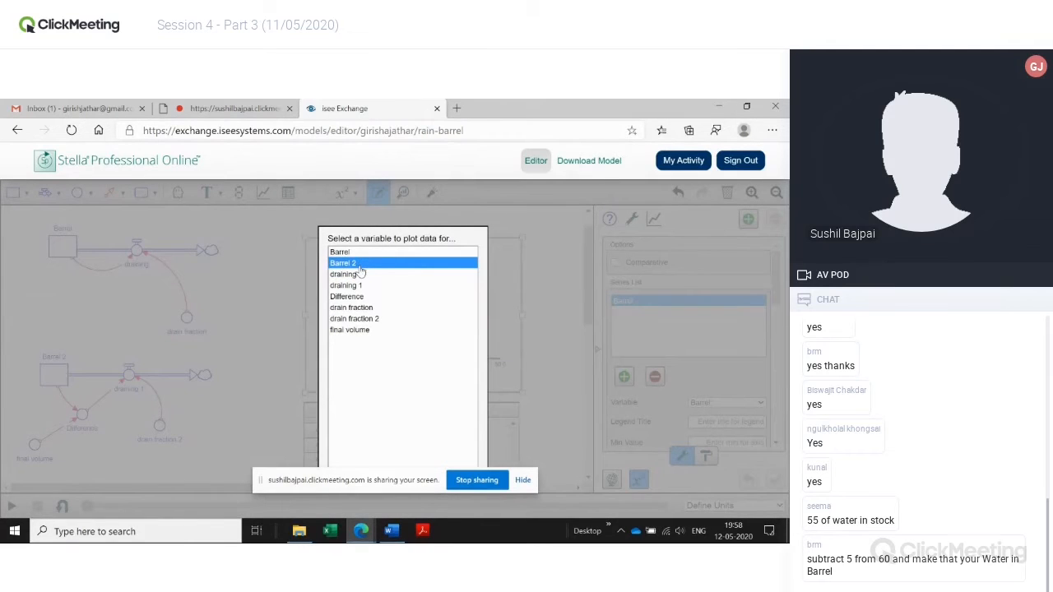
{"action": "left_click", "coordinate": [360, 264]}
Remove Barrel from the graph's series list, re-add it below Barrel 2, and run the simulation.
{"action": "left_click", "coordinate": [621, 303], "text": "shift"}
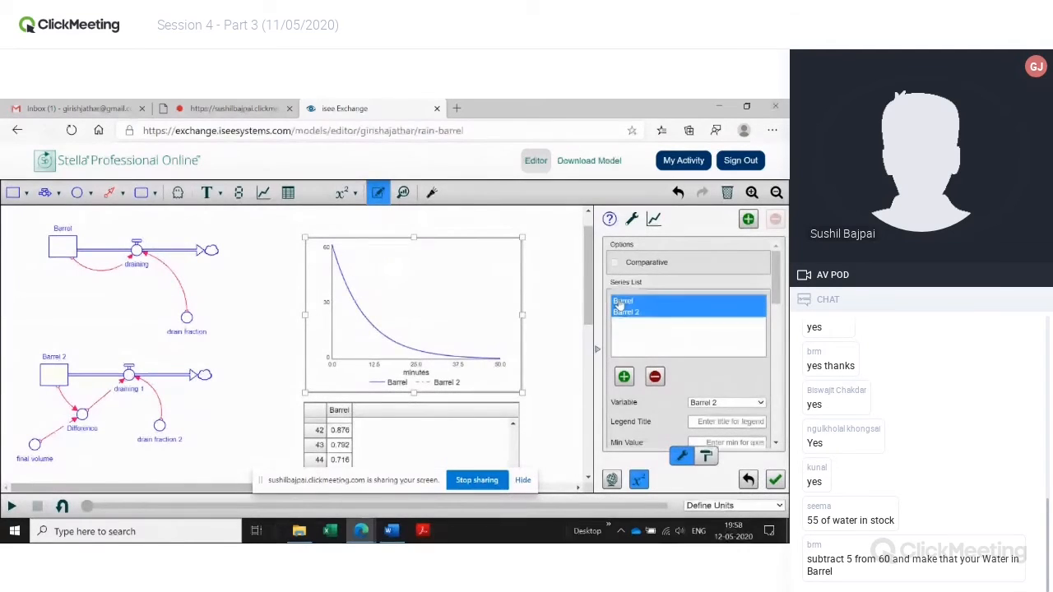
{"action": "left_click", "coordinate": [621, 303]}
{"action": "left_click", "coordinate": [655, 377]}
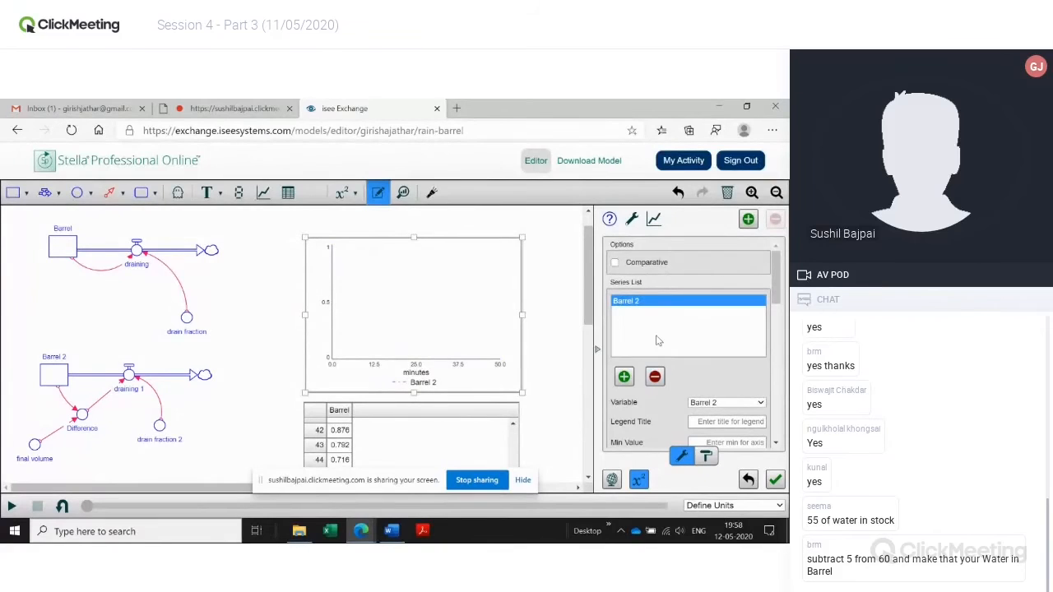
{"action": "left_click", "coordinate": [623, 378]}
{"action": "left_click", "coordinate": [361, 252]}
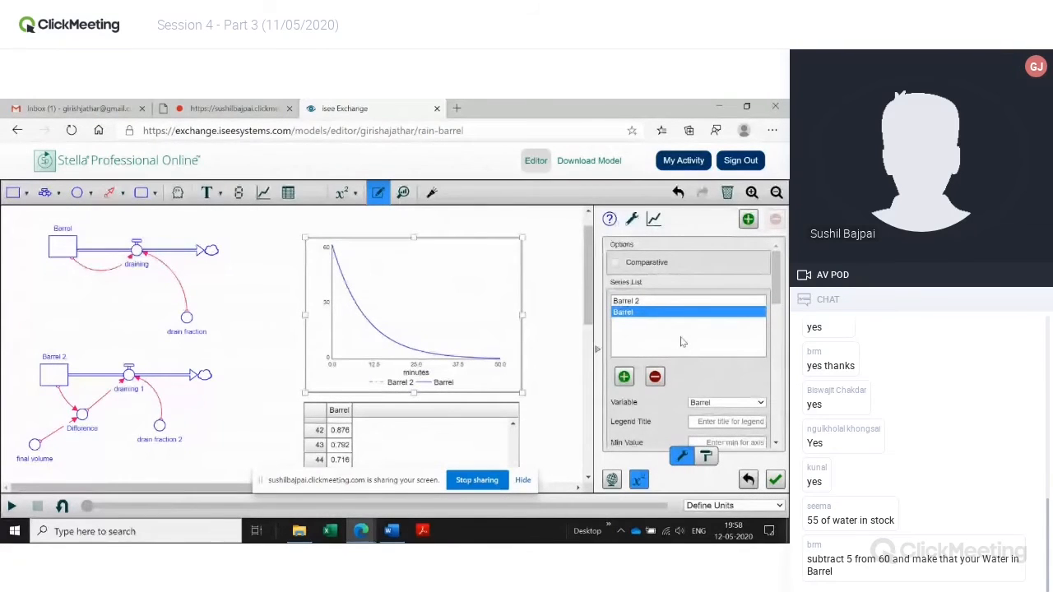
{"action": "left_click", "coordinate": [12, 506]}
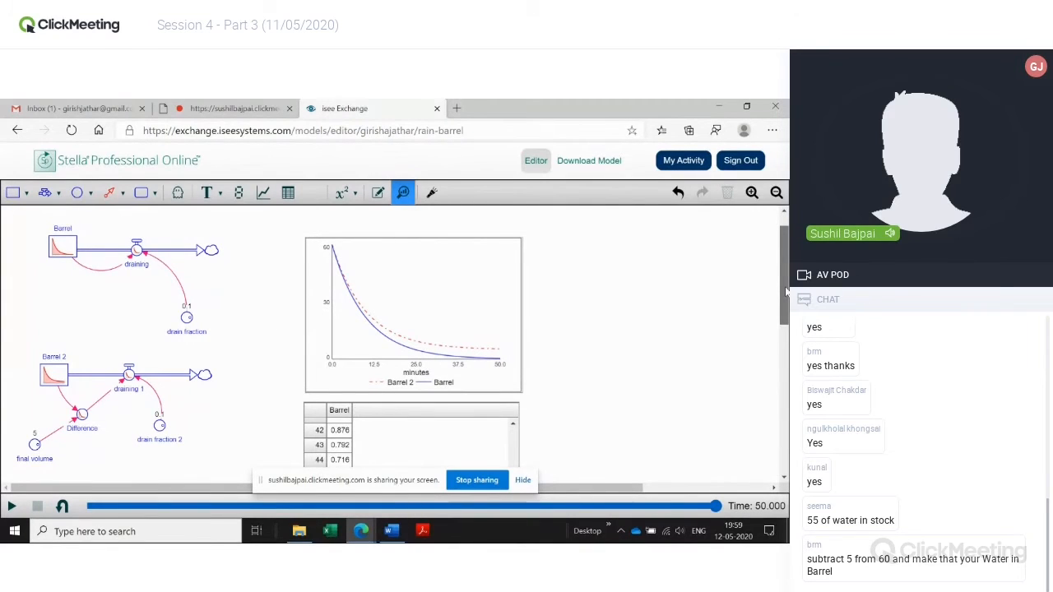
{"action": "left_click", "coordinate": [751, 193]}
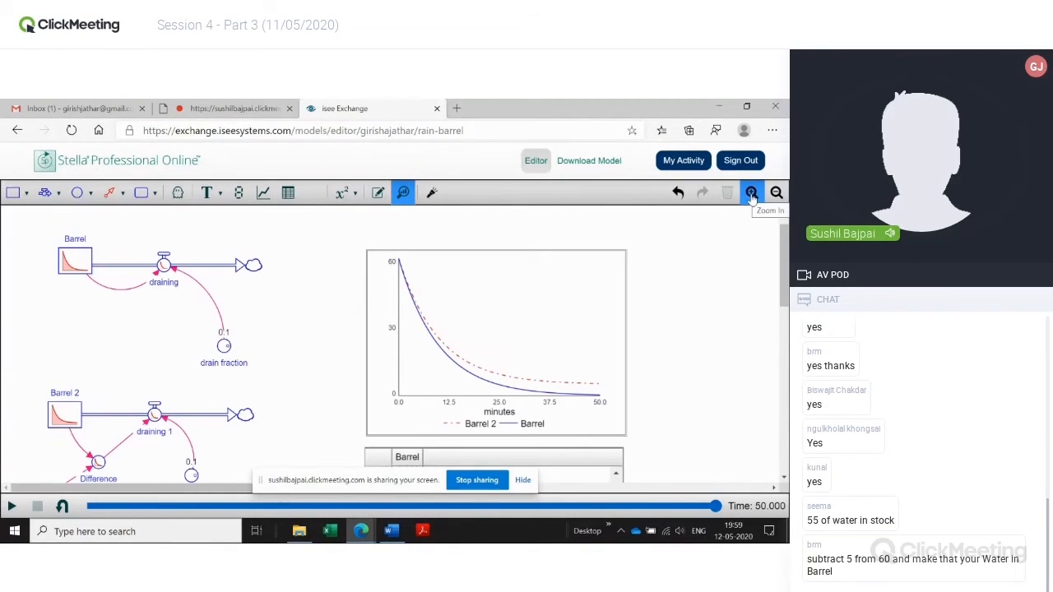
Set the graph's Barrel 2 series to a Solid line style with a thickness of 2.
{"action": "left_click", "coordinate": [374, 384]}
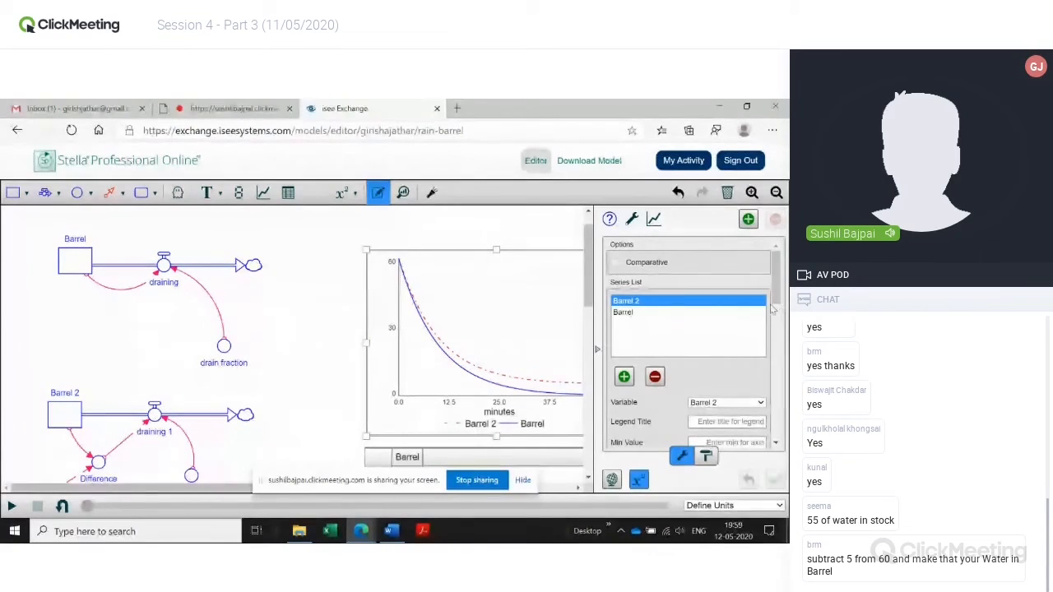
{"action": "scroll", "coordinate": [773, 330], "scroll_direction": "down", "scroll_amount": 2}
{"action": "left_click_drag", "start_coordinate": [773, 330], "coordinate": [774, 338]}
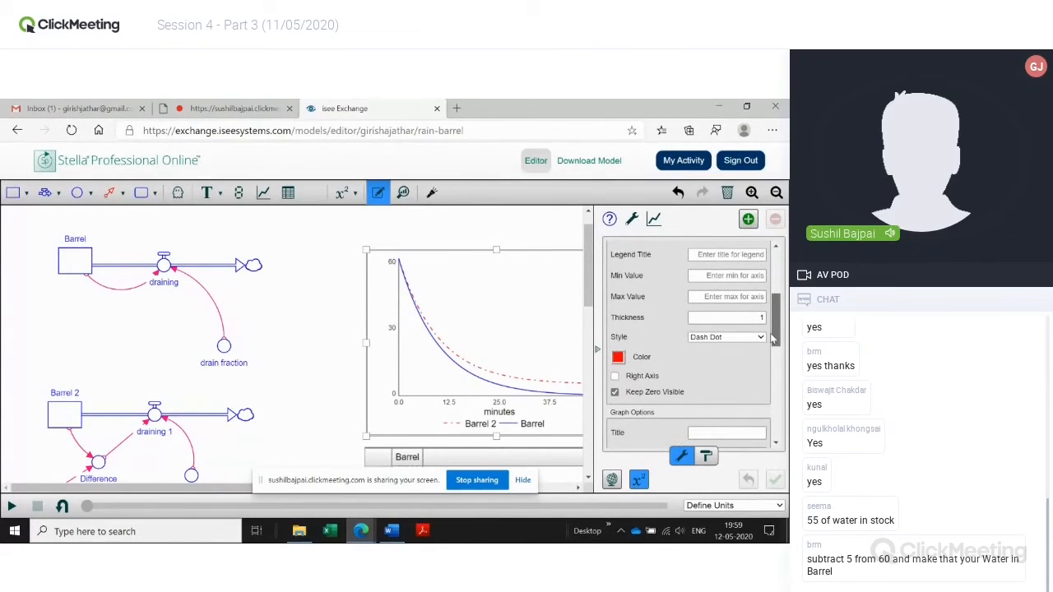
{"action": "scroll", "coordinate": [771, 345], "scroll_direction": "up", "scroll_amount": 2}
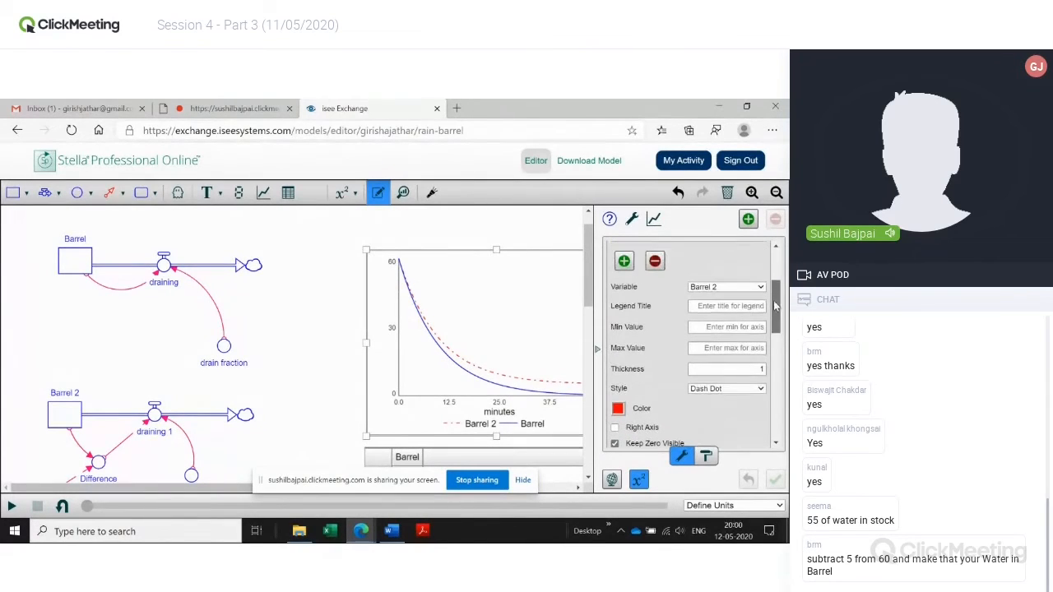
{"action": "left_click", "coordinate": [760, 390]}
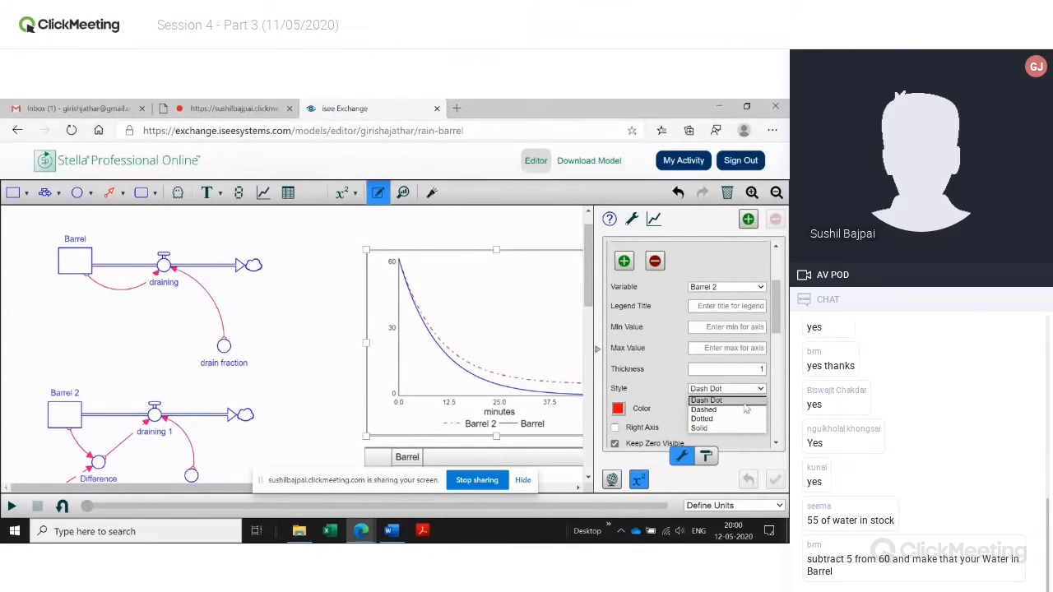
{"action": "left_click", "coordinate": [721, 428]}
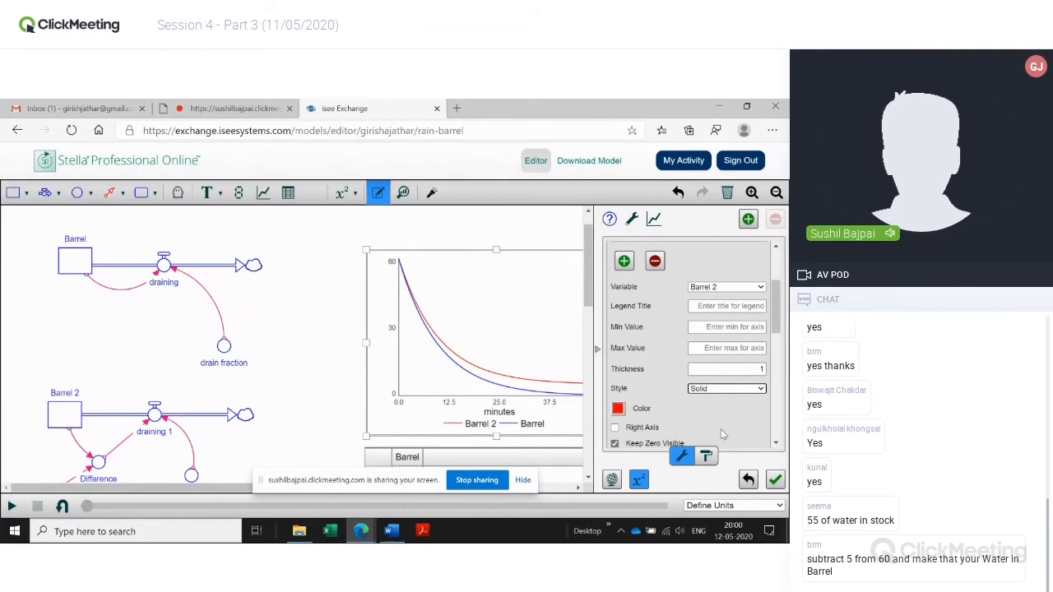
{"action": "left_click", "coordinate": [763, 368]}
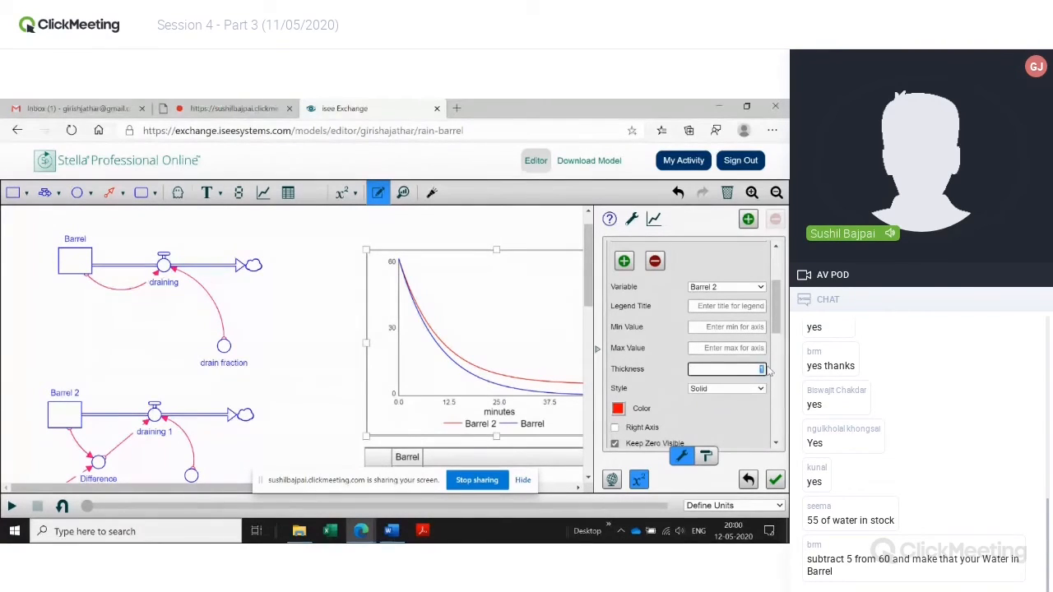
{"action": "type", "text": "2"}
{"action": "left_click", "coordinate": [774, 481]}
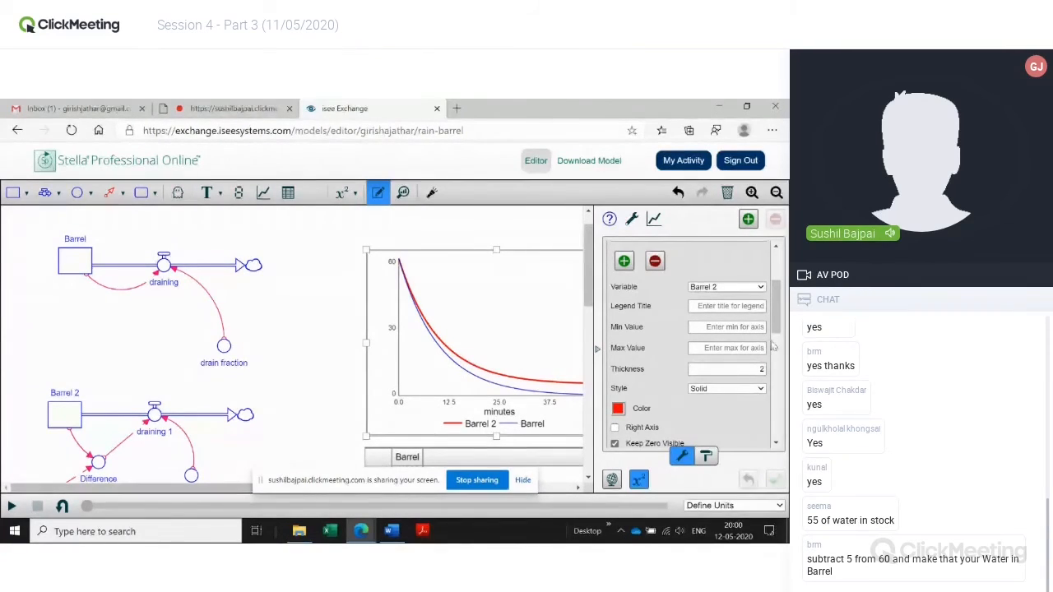
Set the line thickness of the graph's Barrel series to 2.
{"action": "scroll", "coordinate": [771, 340], "scroll_direction": "up", "scroll_amount": 2}
{"action": "left_click", "coordinate": [638, 316]}
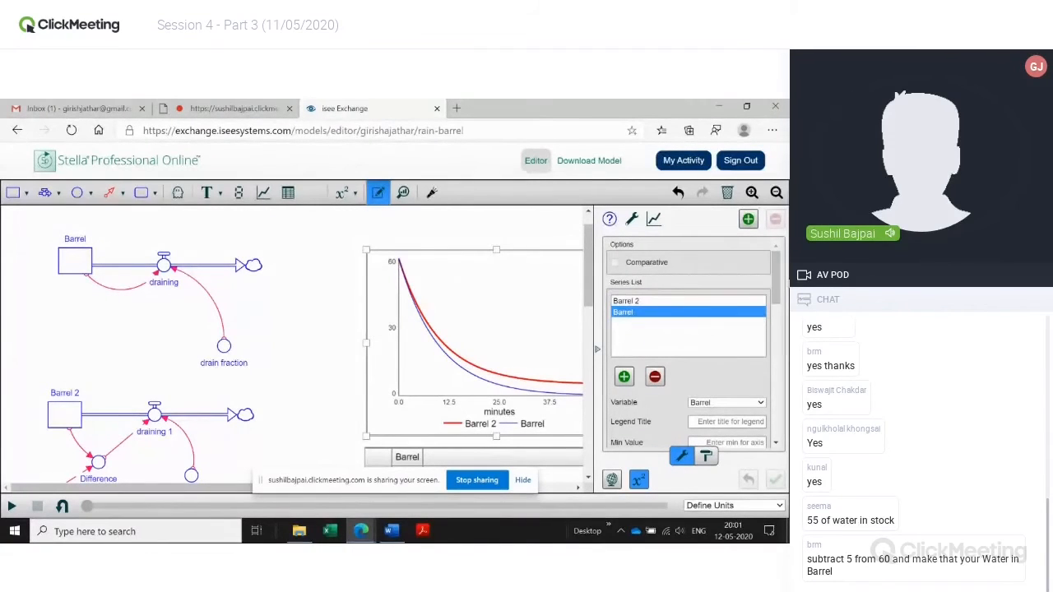
{"action": "scroll", "coordinate": [777, 282], "scroll_direction": "down", "scroll_amount": 4}
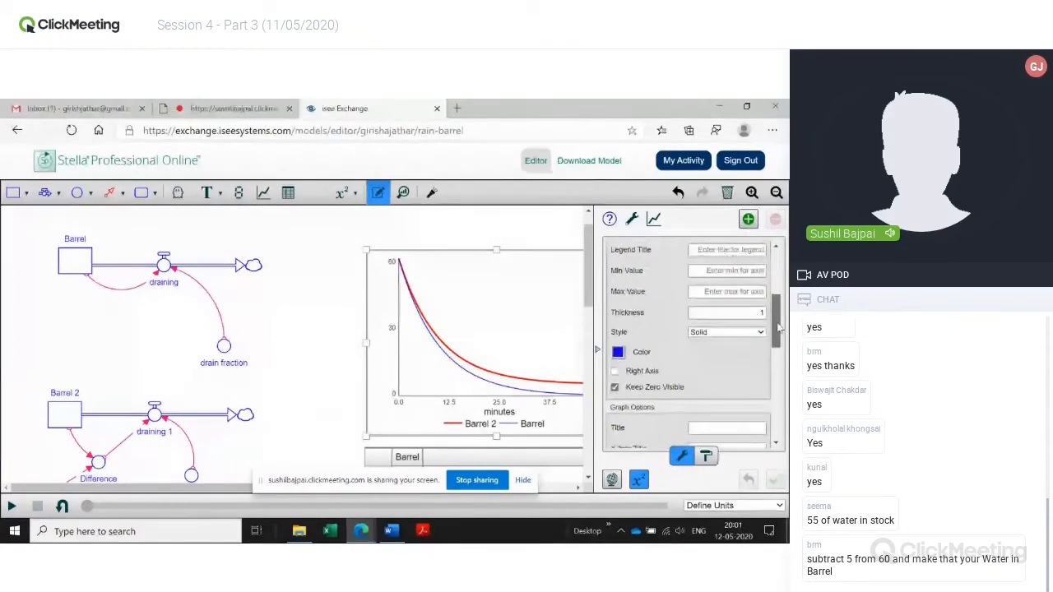
{"action": "left_click", "coordinate": [761, 312]}
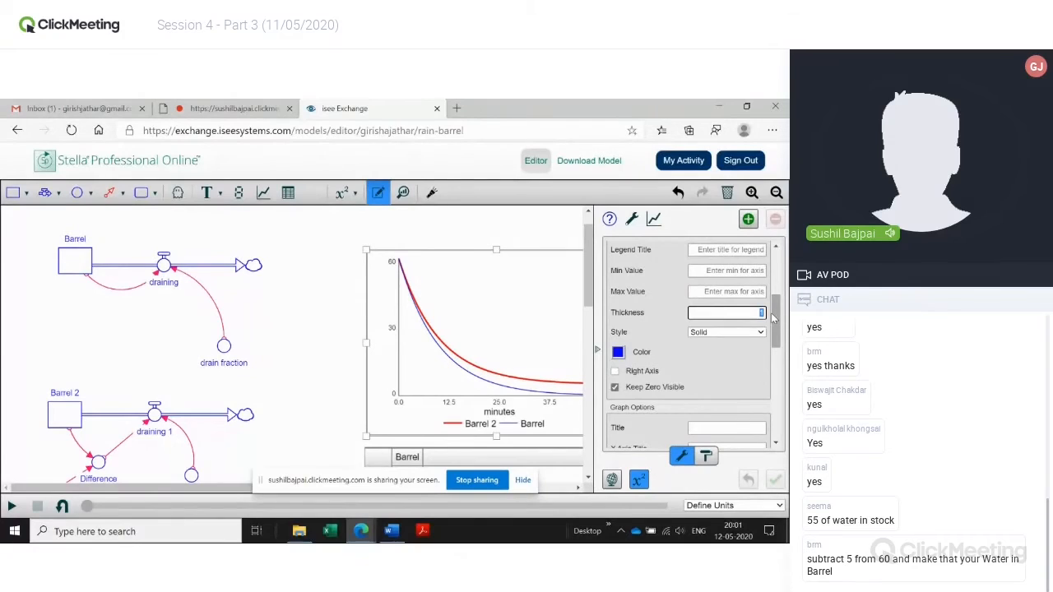
{"action": "type", "text": "2"}
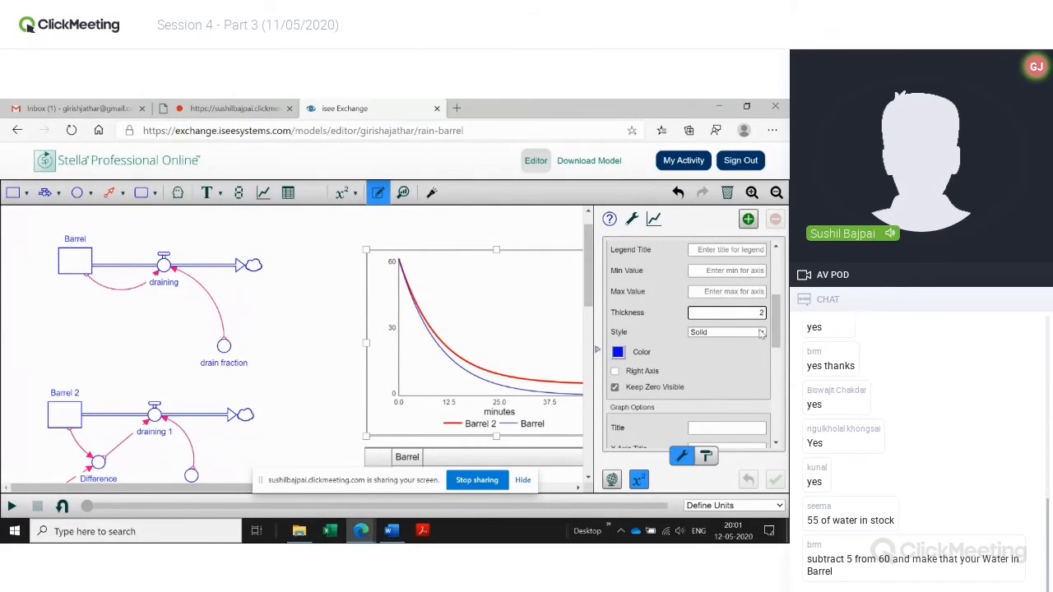
{"action": "key", "text": "Return"}
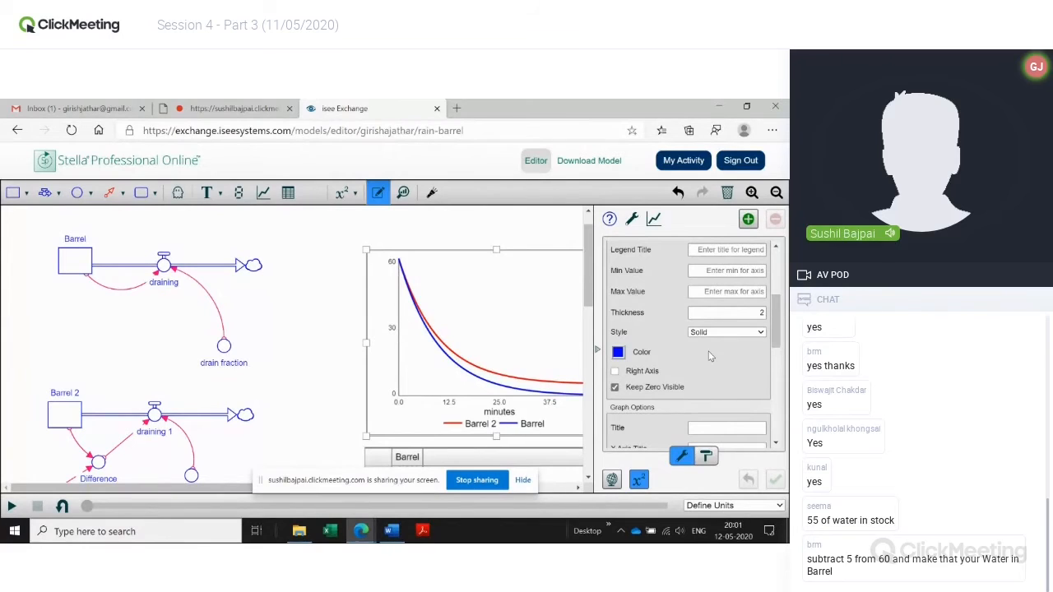
{"action": "left_click", "coordinate": [598, 352]}
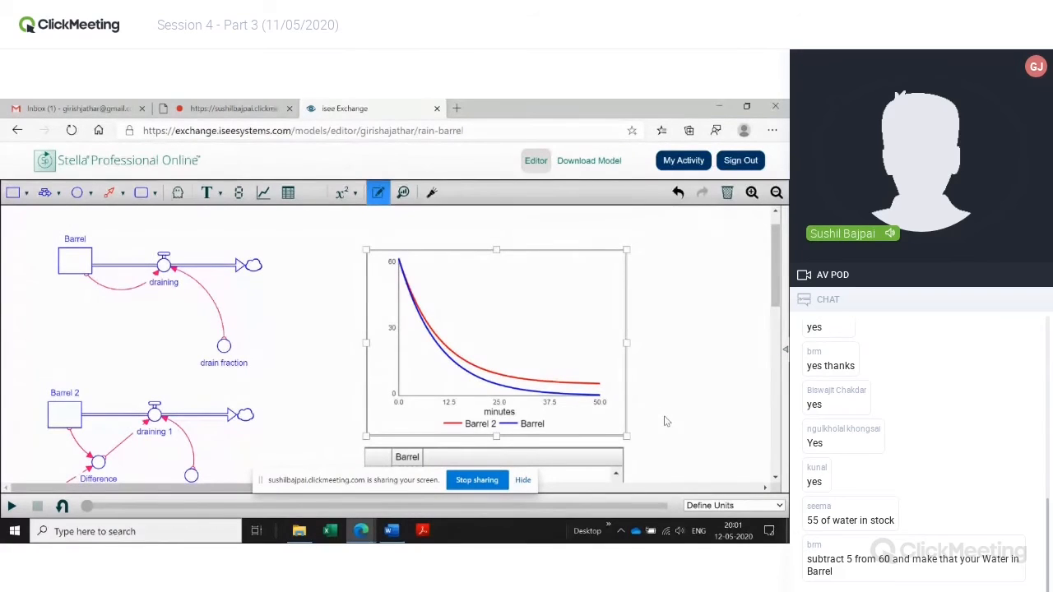
{"action": "left_click", "coordinate": [701, 323]}
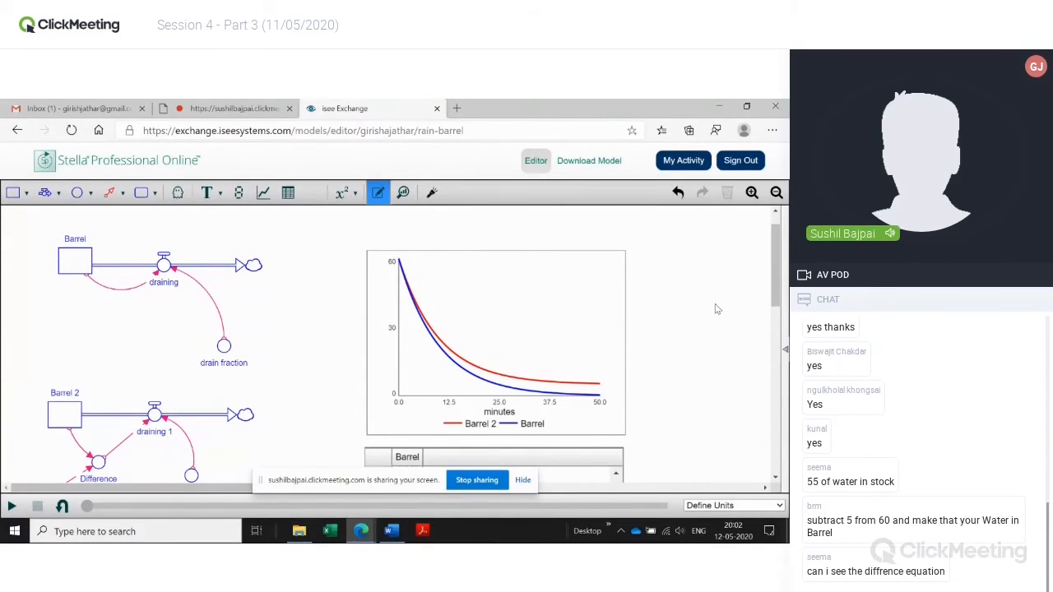
Enlarge the model view and read the Barrel and Barrel 2 values along the graph's curves through minute 50.
{"action": "left_click", "coordinate": [751, 193]}
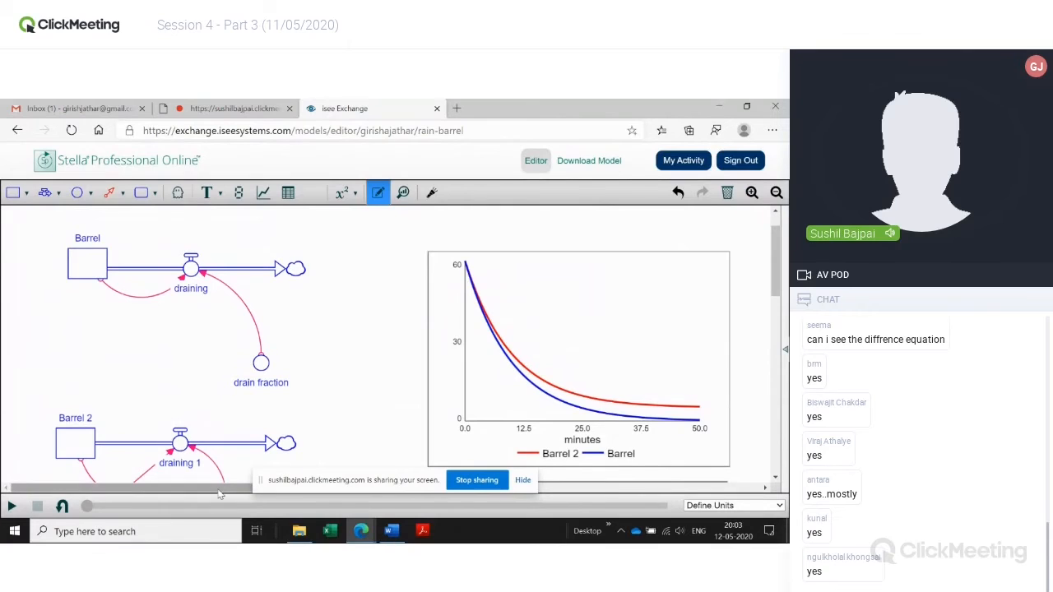
{"action": "left_click_drag", "start_coordinate": [220, 493], "coordinate": [237, 493]}
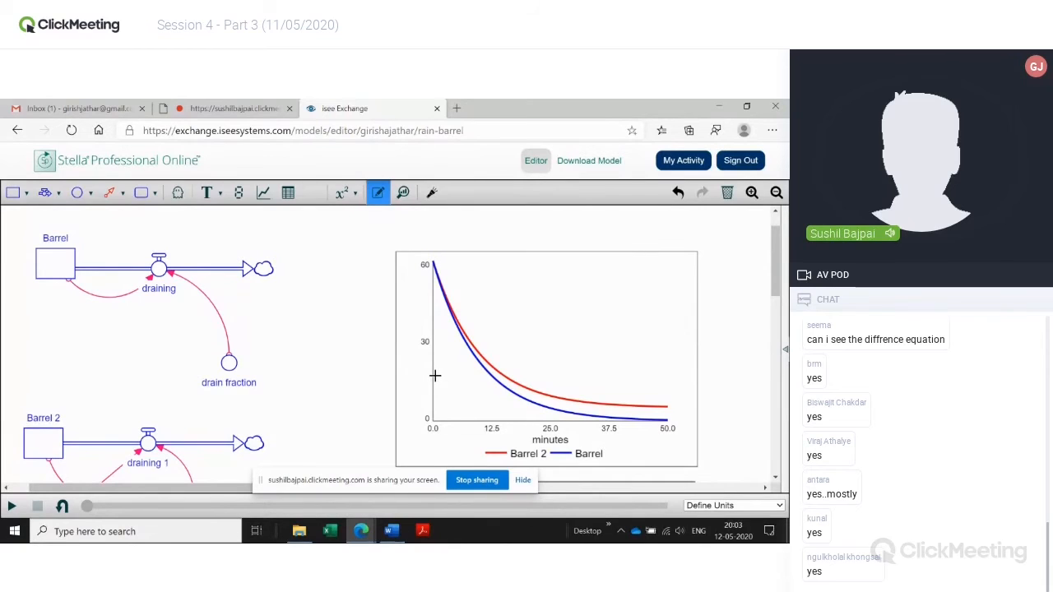
{"action": "left_click_drag", "start_coordinate": [435, 375], "coordinate": [485, 376]}
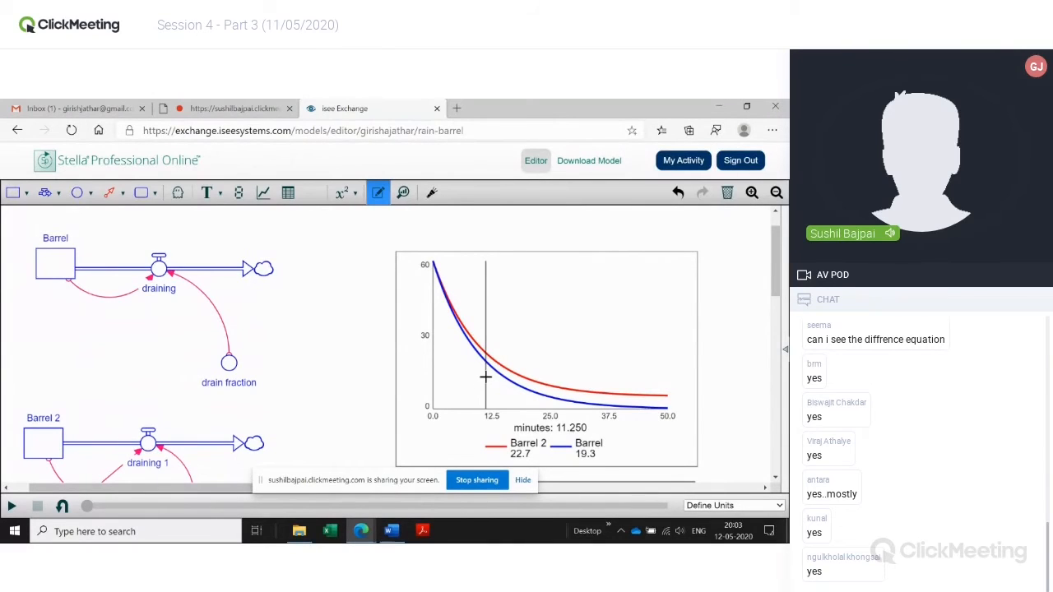
{"action": "left_click_drag", "start_coordinate": [486, 376], "coordinate": [668, 387]}
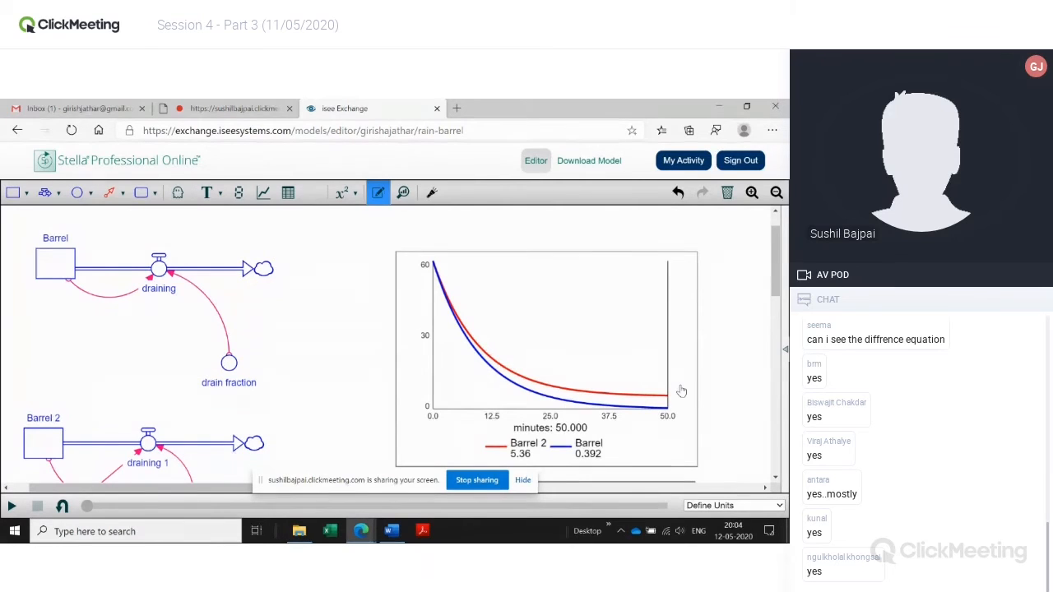
{"action": "left_click", "coordinate": [681, 392]}
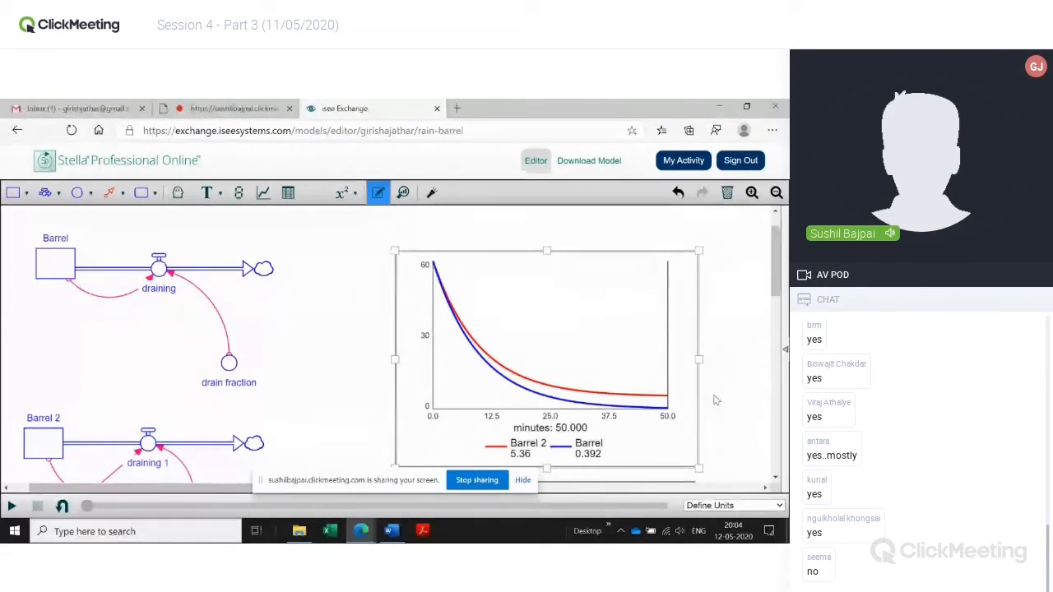
{"action": "left_click", "coordinate": [718, 399]}
Set the final volume converter to 10, run the simulation and inspect both curves on the graph.
{"action": "left_click_drag", "start_coordinate": [774, 290], "coordinate": [775, 321]}
{"action": "left_click_drag", "start_coordinate": [24, 415], "coordinate": [28, 419]}
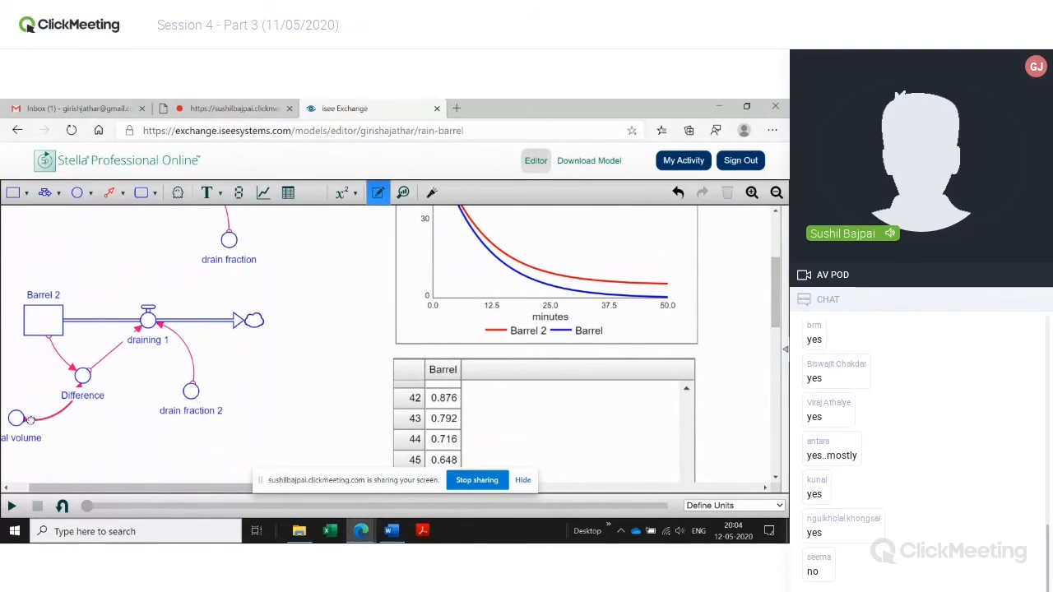
{"action": "left_click", "coordinate": [105, 470]}
{"action": "left_click_drag", "start_coordinate": [136, 489], "coordinate": [111, 491]}
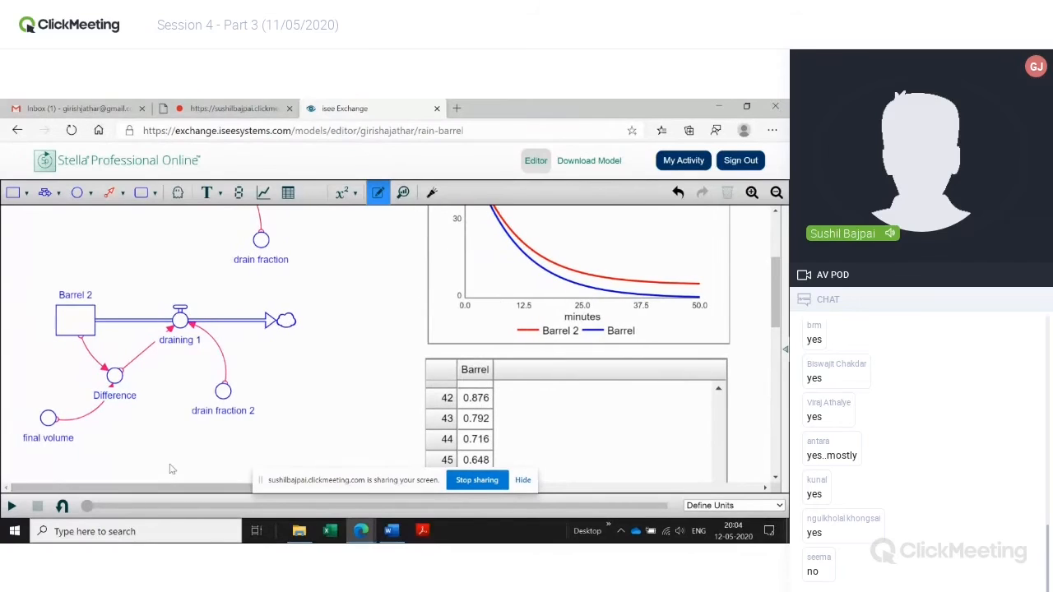
{"action": "double_click", "coordinate": [48, 418]}
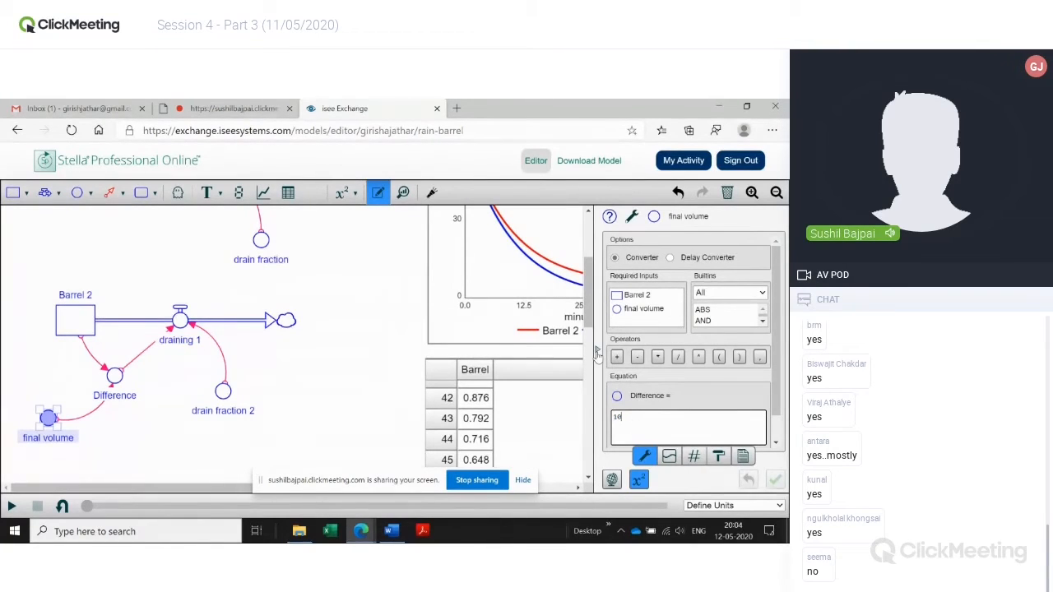
{"action": "left_click", "coordinate": [597, 352]}
{"action": "left_click", "coordinate": [12, 506]}
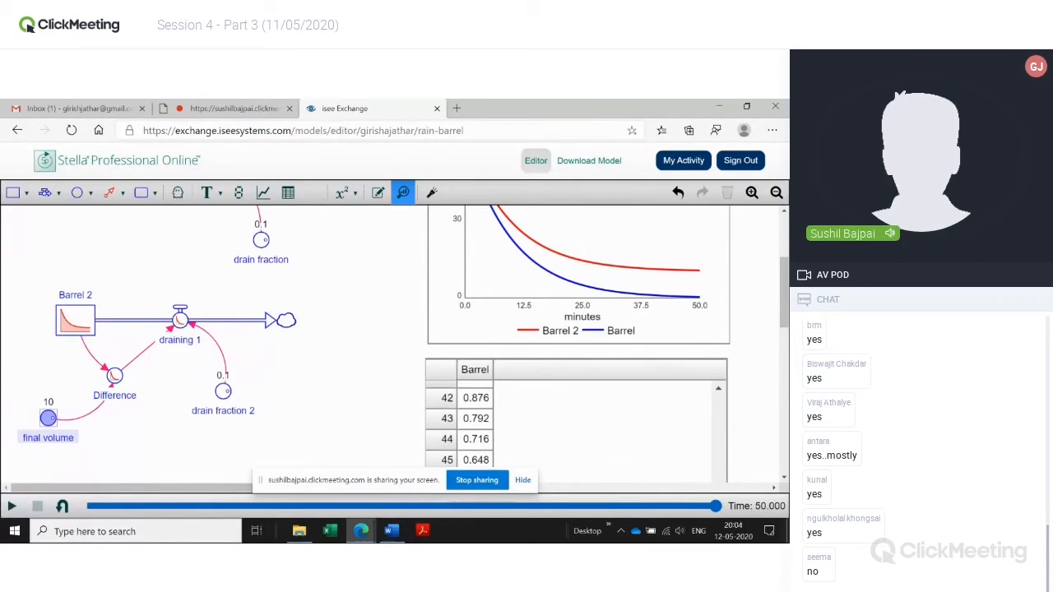
{"action": "left_click_drag", "start_coordinate": [786, 292], "coordinate": [785, 264]}
{"action": "left_click_drag", "start_coordinate": [470, 327], "coordinate": [547, 326]}
Return to editing the model, set the final volume converter to 20 and rerun the simulation to compare the curves.
{"action": "left_click", "coordinate": [378, 192]}
{"action": "left_click_drag", "start_coordinate": [773, 283], "coordinate": [771, 278]}
{"action": "scroll", "coordinate": [97, 457], "scroll_direction": "down", "scroll_amount": 3}
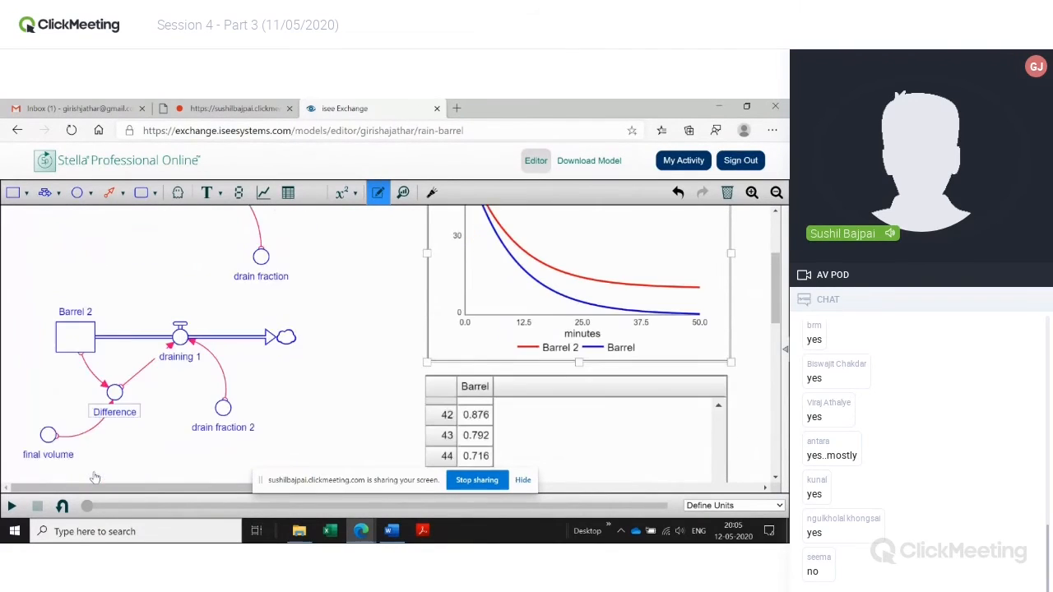
{"action": "left_click", "coordinate": [49, 374]}
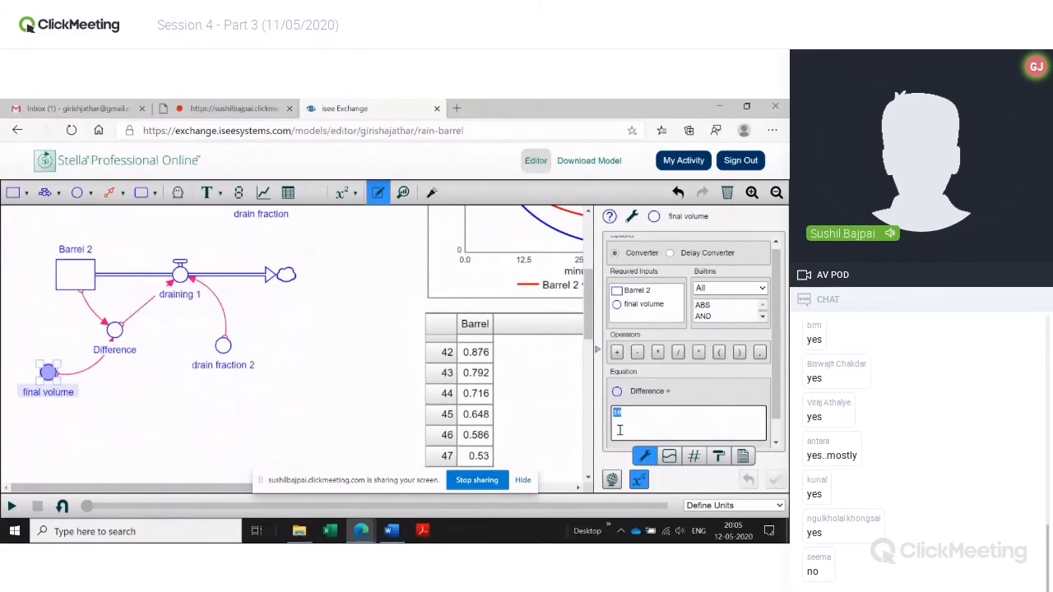
{"action": "type", "text": "20"}
{"action": "left_click", "coordinate": [11, 506]}
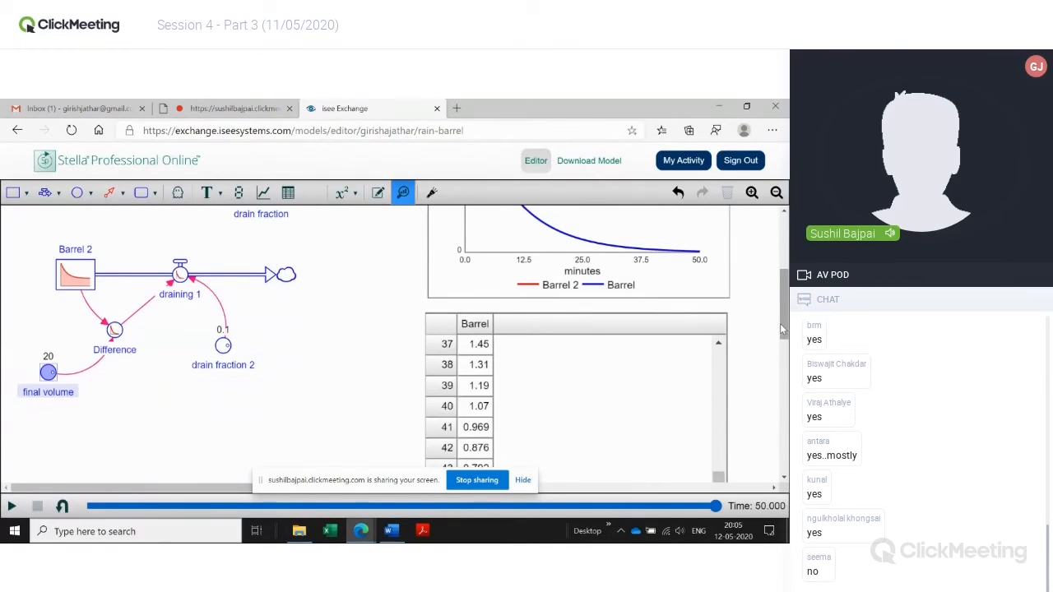
{"action": "left_click_drag", "start_coordinate": [784, 317], "coordinate": [787, 275]}
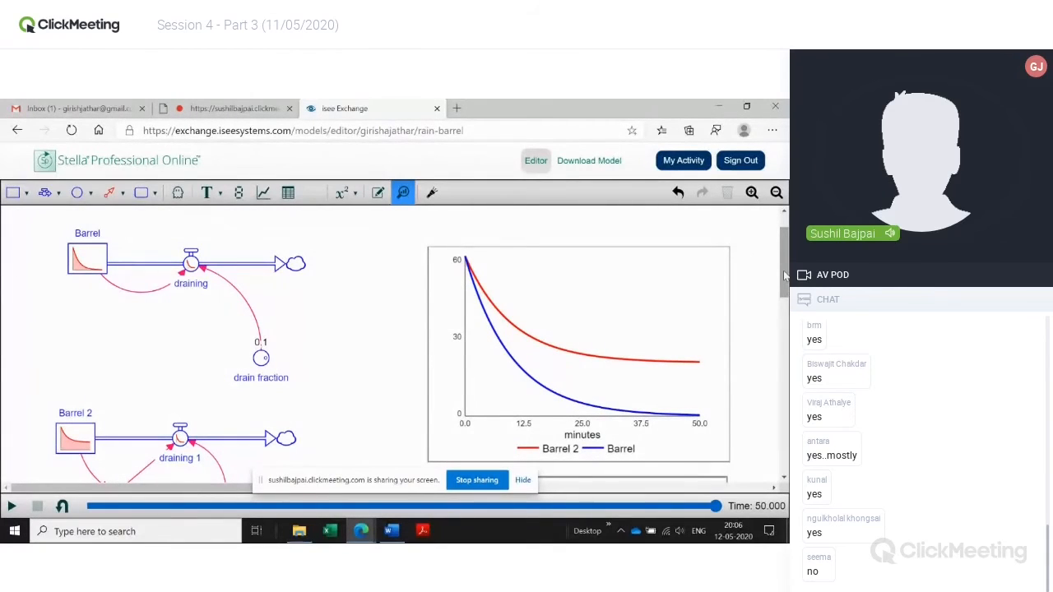
Raise the final volume to 22.3 and on to 26.1 in simulation mode, checking the graph for each value.
{"action": "scroll", "coordinate": [188, 370], "scroll_direction": "down", "scroll_amount": 3}
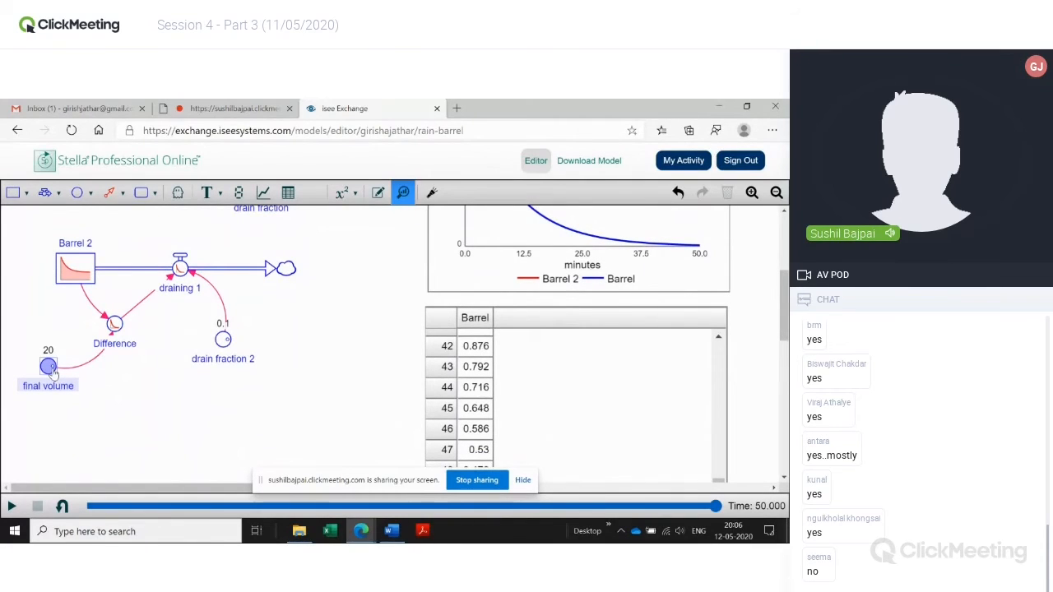
{"action": "left_click_drag", "start_coordinate": [53, 373], "coordinate": [59, 375]}
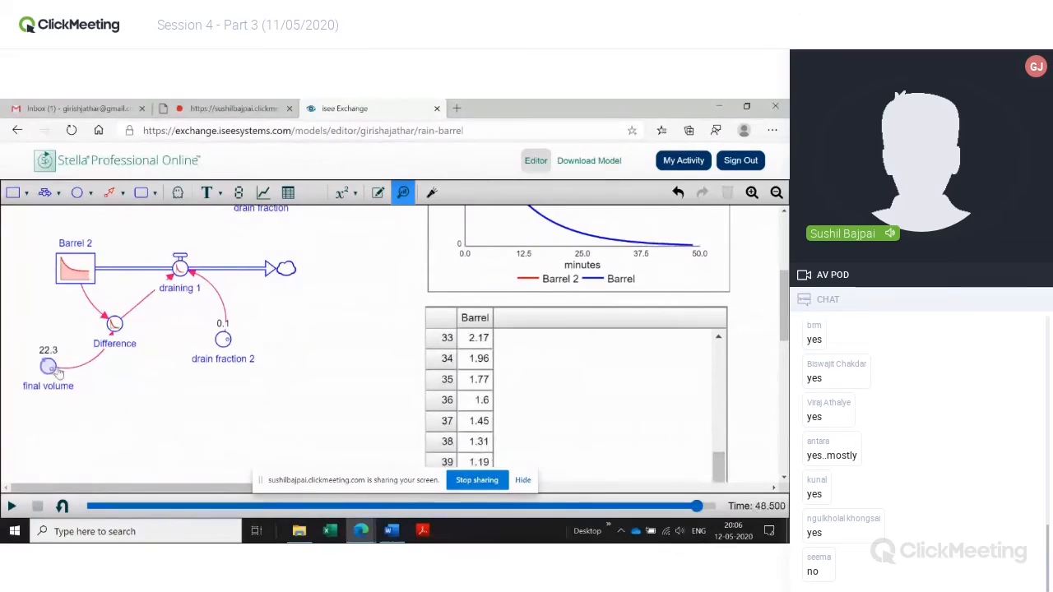
{"action": "scroll", "coordinate": [147, 424], "scroll_direction": "up", "scroll_amount": 2}
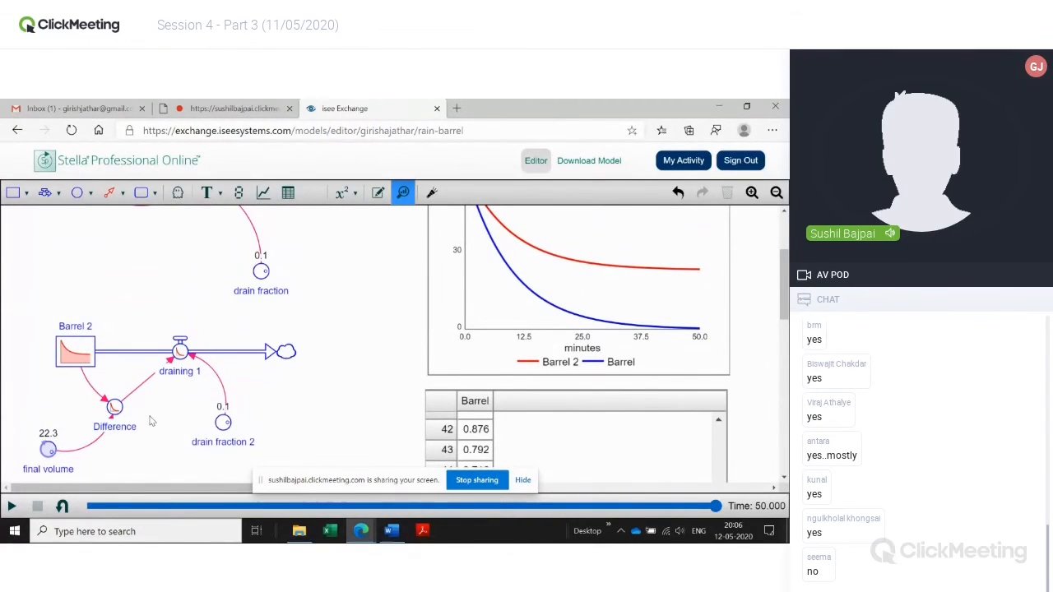
{"action": "scroll", "coordinate": [152, 421], "scroll_direction": "up", "scroll_amount": 1}
{"action": "scroll", "coordinate": [152, 421], "scroll_direction": "down", "scroll_amount": 1}
{"action": "left_click_drag", "start_coordinate": [49, 453], "coordinate": [44, 454]}
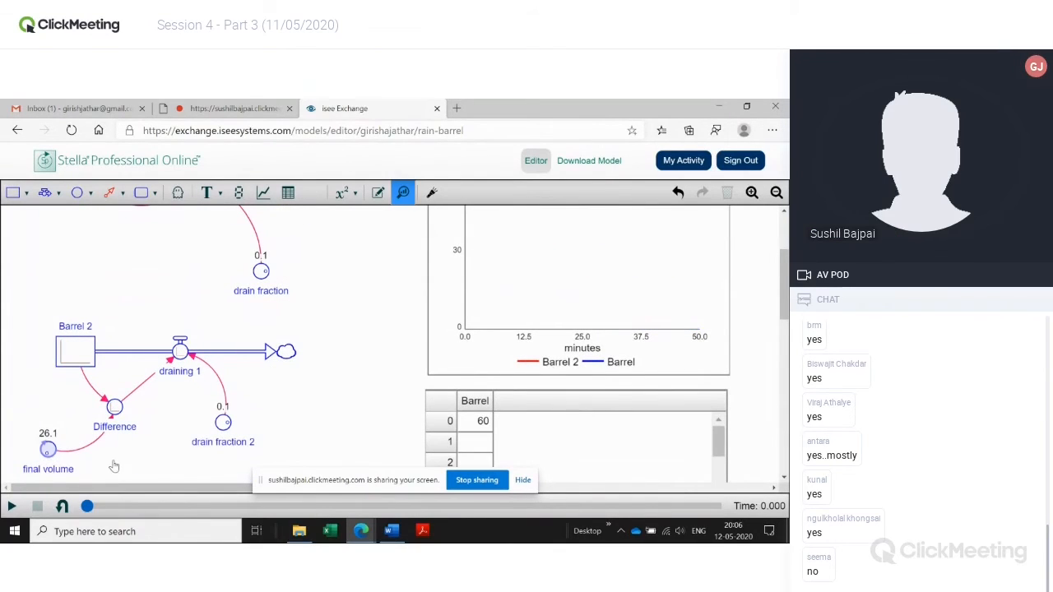
{"action": "scroll", "coordinate": [237, 449], "scroll_direction": "up", "scroll_amount": 2}
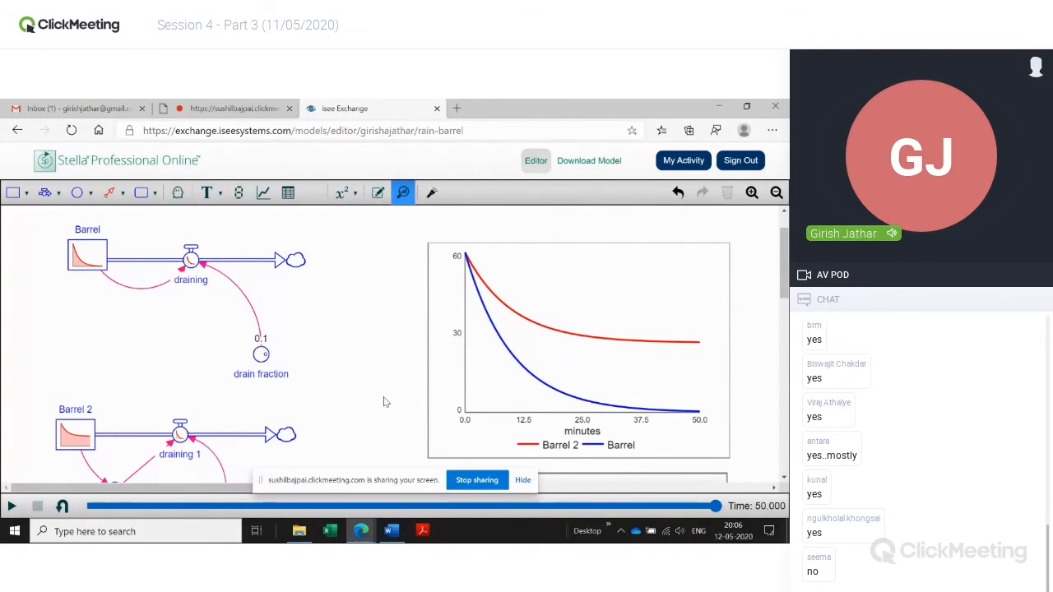
Raise drain fraction 2 to 0.11 in simulation mode and read the starting values of both curves.
{"action": "scroll", "coordinate": [384, 402], "scroll_direction": "down", "scroll_amount": 2}
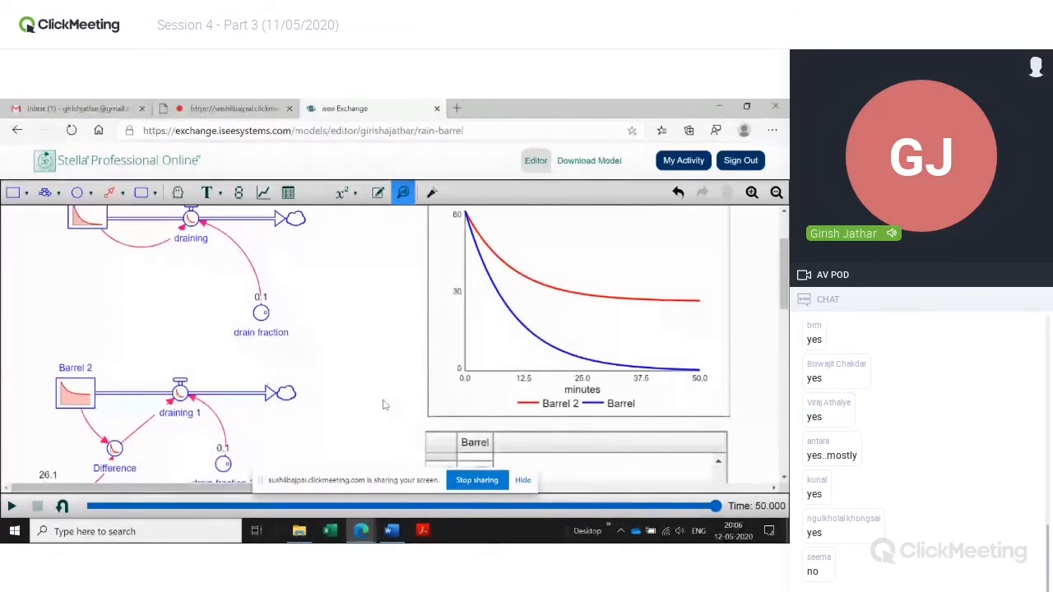
{"action": "scroll", "coordinate": [383, 402], "scroll_direction": "down", "scroll_amount": 1}
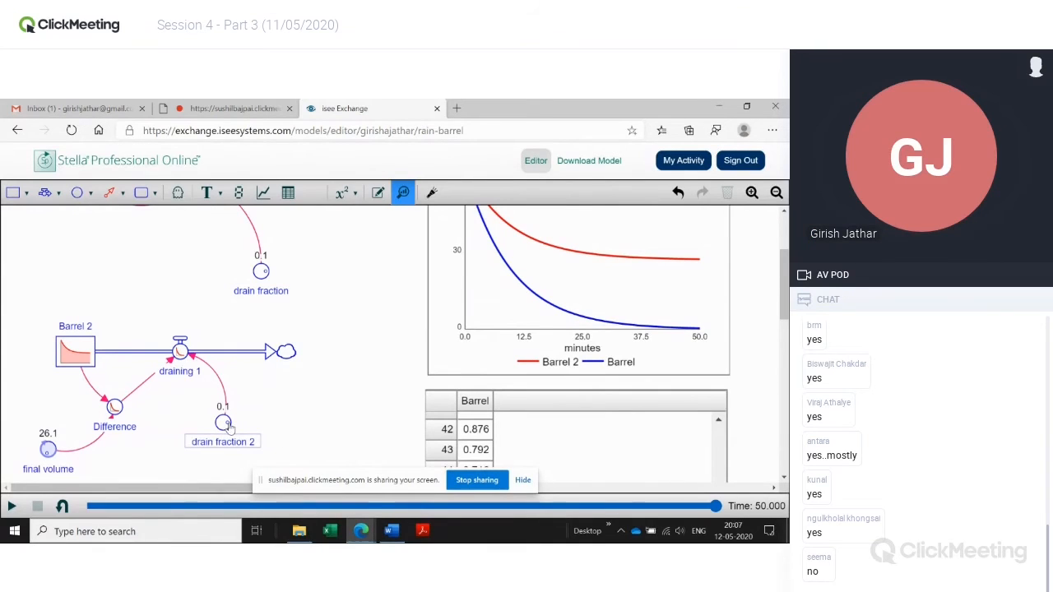
{"action": "left_click_drag", "start_coordinate": [230, 425], "coordinate": [296, 429]}
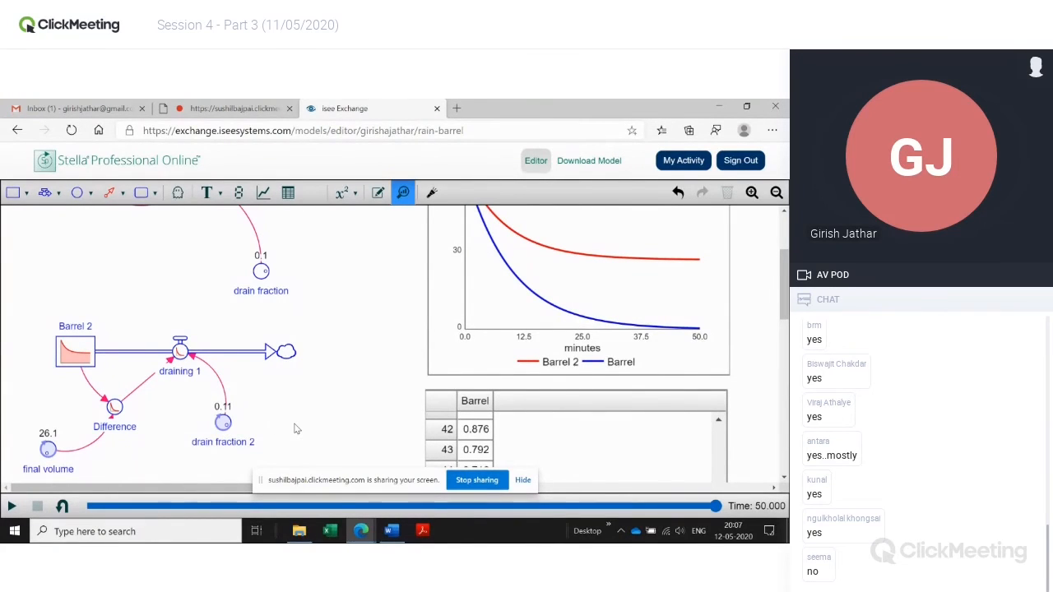
{"action": "scroll", "coordinate": [343, 412], "scroll_direction": "up", "scroll_amount": 2}
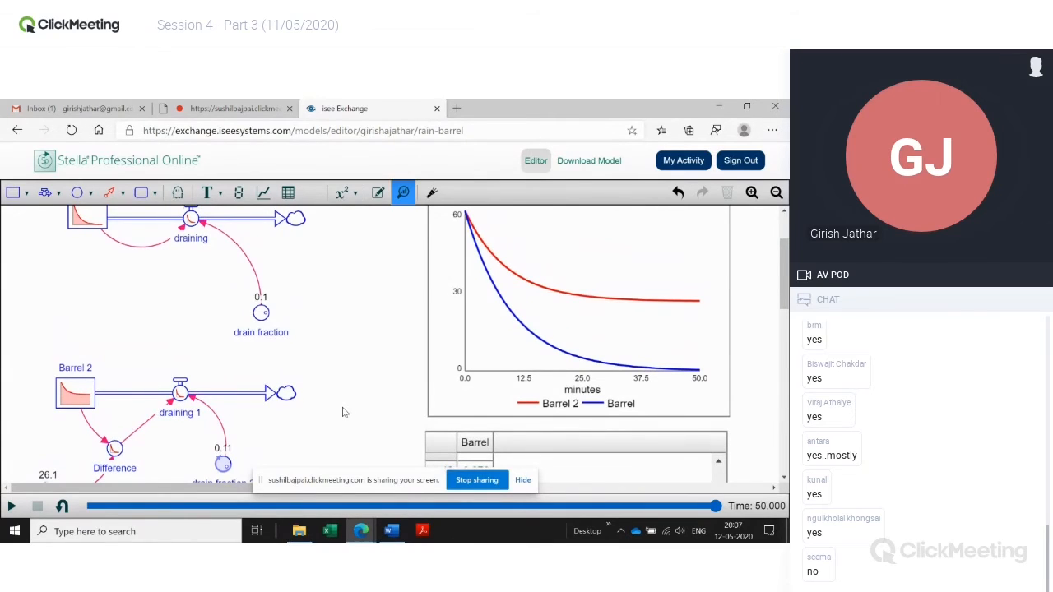
{"action": "scroll", "coordinate": [344, 412], "scroll_direction": "up", "scroll_amount": 2}
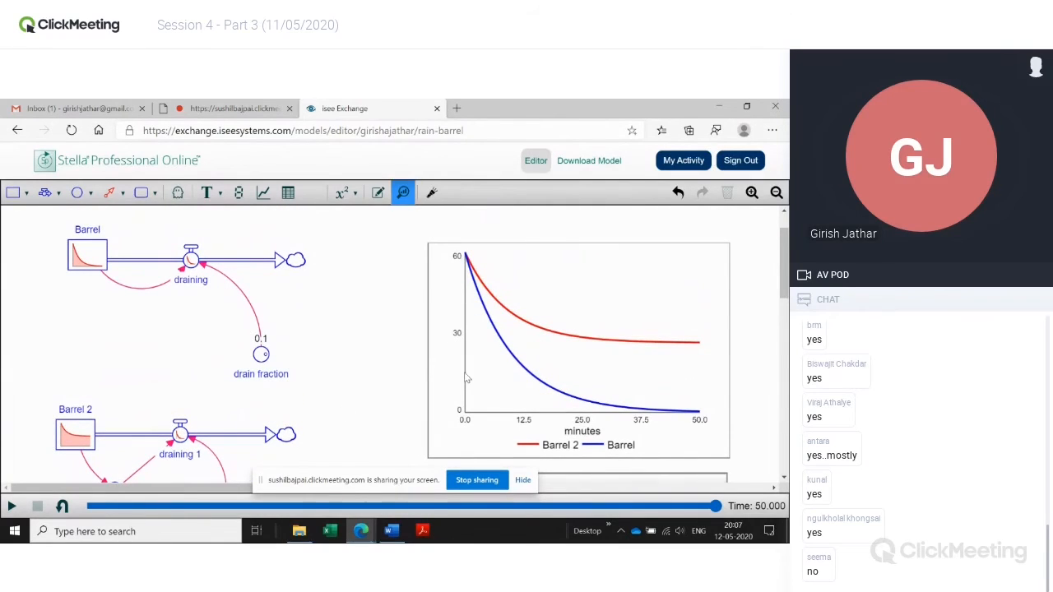
{"action": "mouse_move", "coordinate": [466, 376]}
{"action": "left_mouse_down"}
{"action": "mouse_move", "coordinate": [504, 378]}
{"action": "mouse_move", "coordinate": [465, 378]}
{"action": "left_mouse_up"}
Raise drain fraction 2 to 0.13 in simulation mode and compare the two curves along the graph.
{"action": "scroll", "coordinate": [345, 428], "scroll_direction": "down", "scroll_amount": 4}
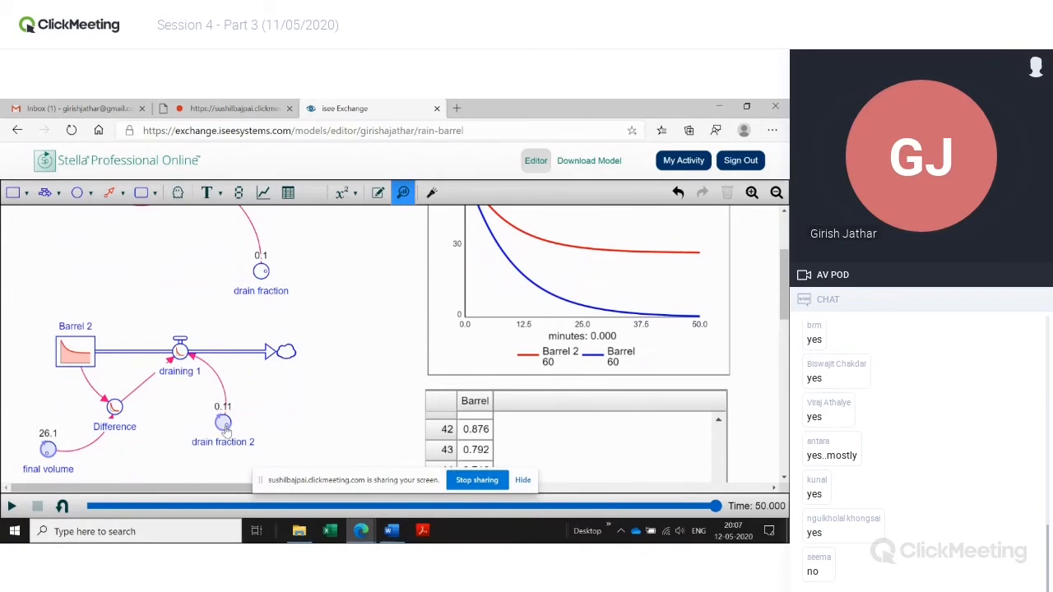
{"action": "left_click_drag", "start_coordinate": [223, 426], "coordinate": [256, 434]}
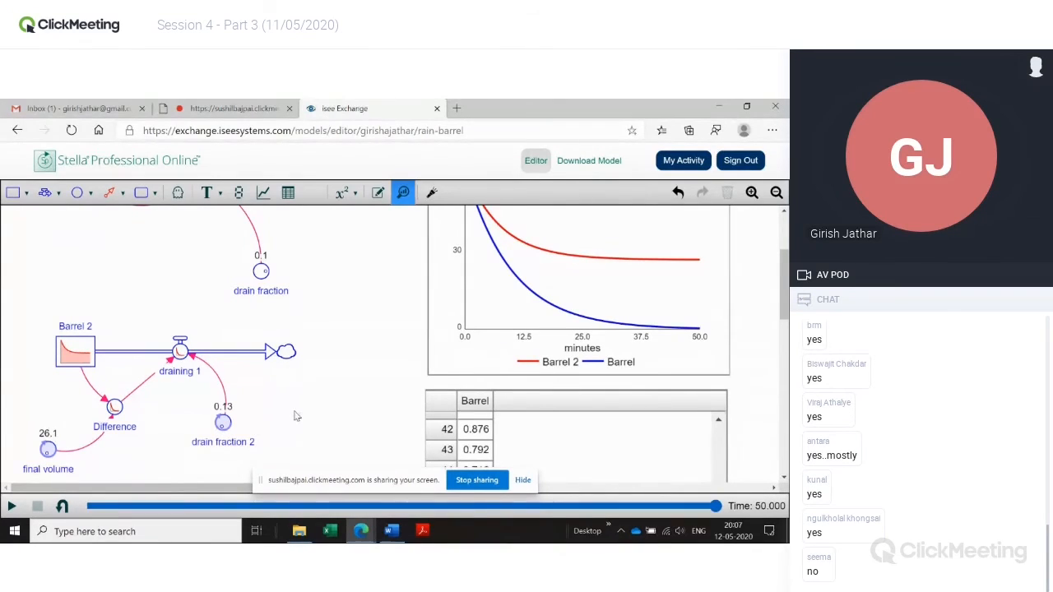
{"action": "scroll", "coordinate": [296, 416], "scroll_direction": "up", "scroll_amount": 1}
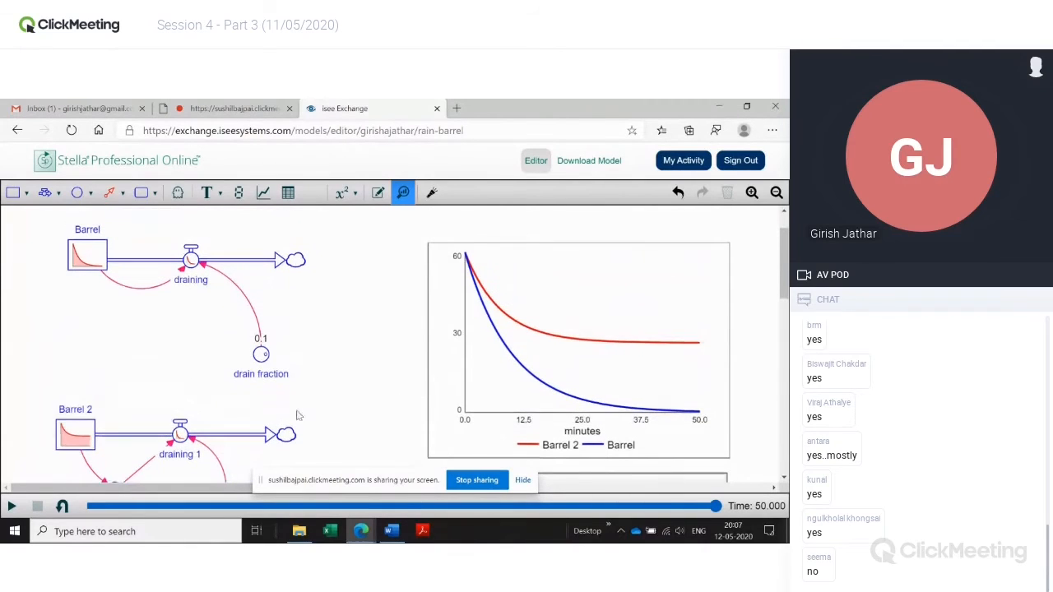
{"action": "scroll", "coordinate": [469, 376], "scroll_direction": "up", "scroll_amount": 1}
{"action": "left_click_drag", "start_coordinate": [469, 376], "coordinate": [499, 377]}
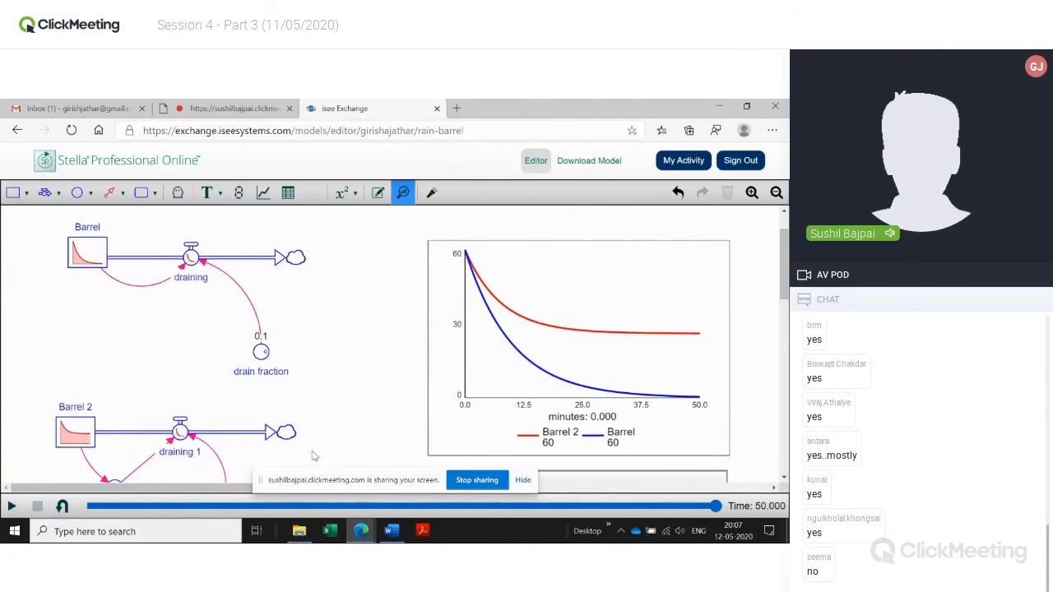
{"action": "scroll", "coordinate": [224, 466], "scroll_direction": "down", "scroll_amount": 1}
{"action": "left_click_drag", "start_coordinate": [494, 329], "coordinate": [523, 331]}
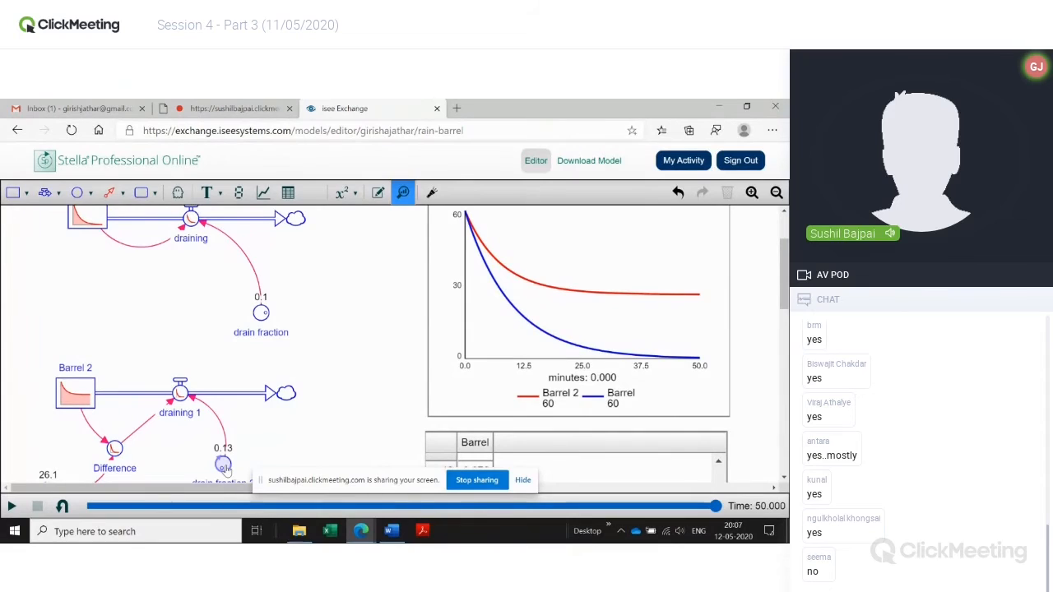
Raise drain fraction 2 above 0.13 in simulation mode and compare the two curves early in the run.
{"action": "left_click_drag", "start_coordinate": [218, 468], "coordinate": [232, 466]}
{"action": "scroll", "coordinate": [373, 423], "scroll_direction": "up", "scroll_amount": 1}
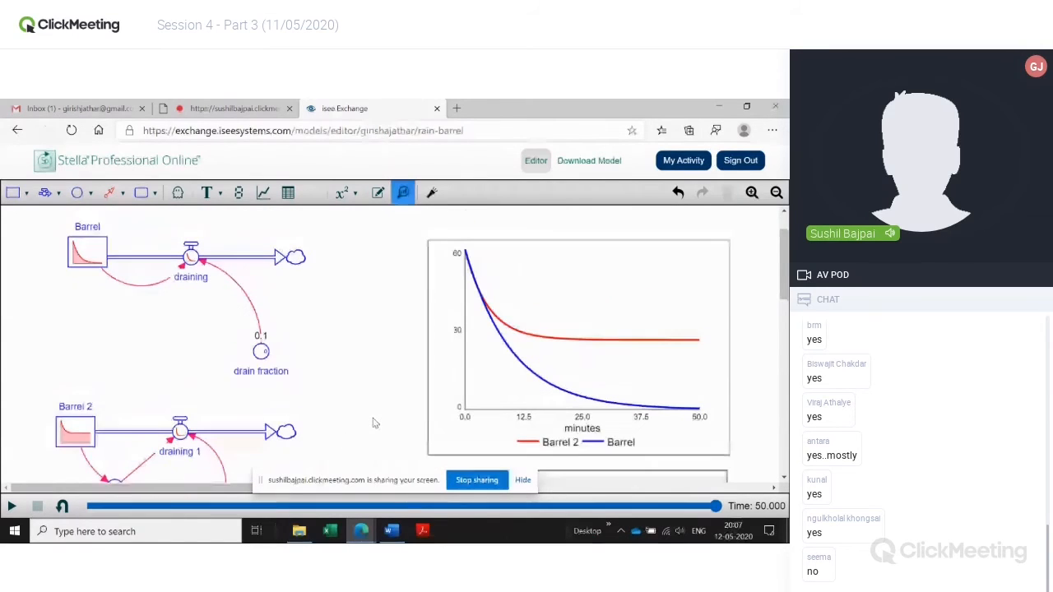
{"action": "left_click_drag", "start_coordinate": [478, 357], "coordinate": [500, 360]}
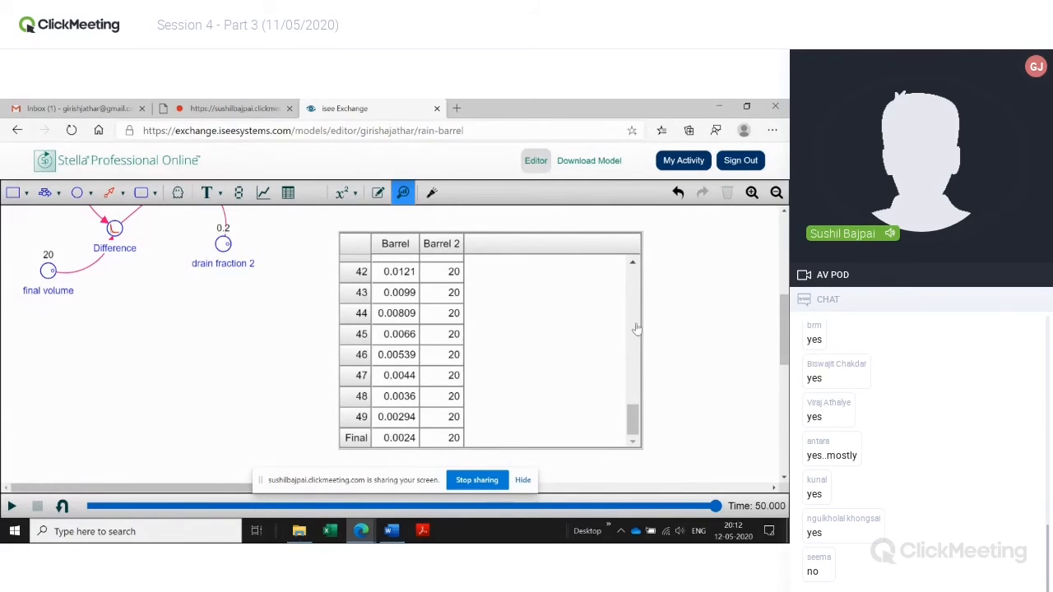
Examine the Barrel and Barrel 2 table values from time 0 onwards.
{"action": "scroll", "coordinate": [636, 288], "scroll_direction": "up", "scroll_amount": 10}
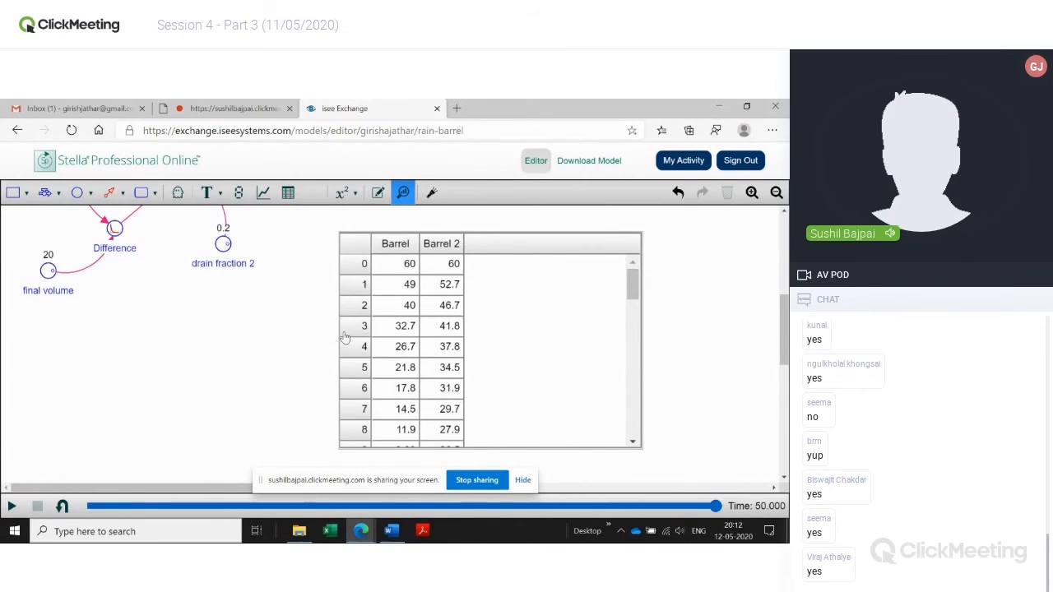
{"action": "left_click_drag", "start_coordinate": [784, 338], "coordinate": [785, 313]}
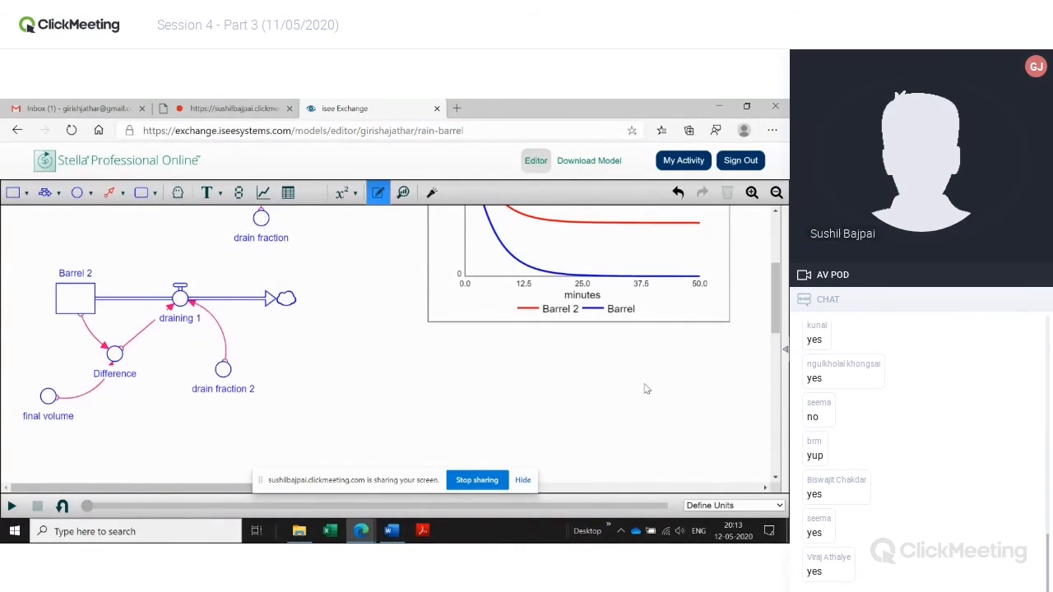
Delete the graph comparing Barrel and Barrel 2 from the model.
{"action": "scroll", "coordinate": [646, 390], "scroll_direction": "up", "scroll_amount": 1}
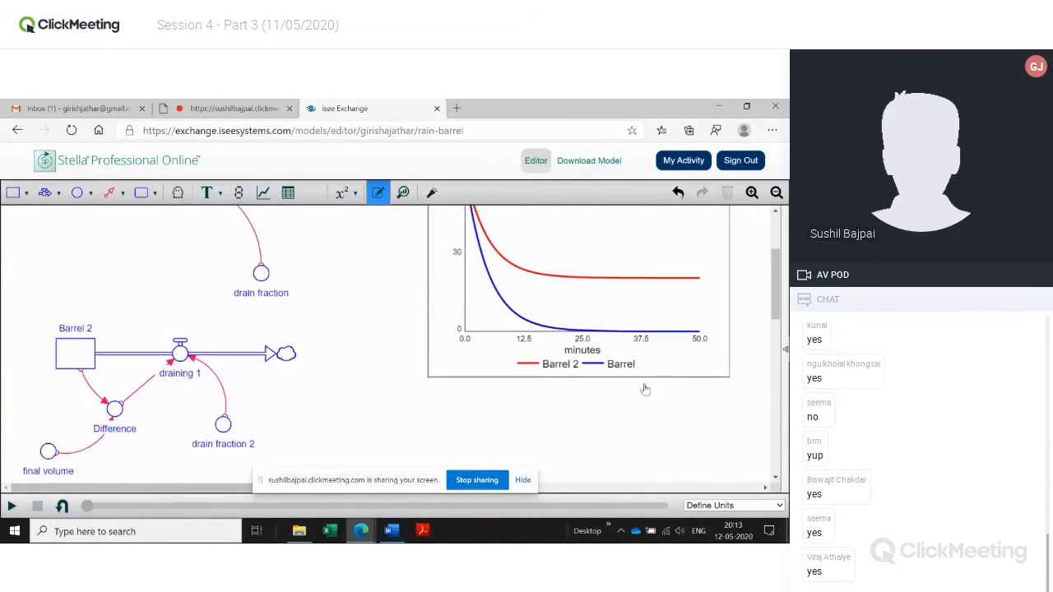
{"action": "scroll", "coordinate": [646, 389], "scroll_direction": "up", "scroll_amount": 1}
{"action": "left_click", "coordinate": [431, 393]}
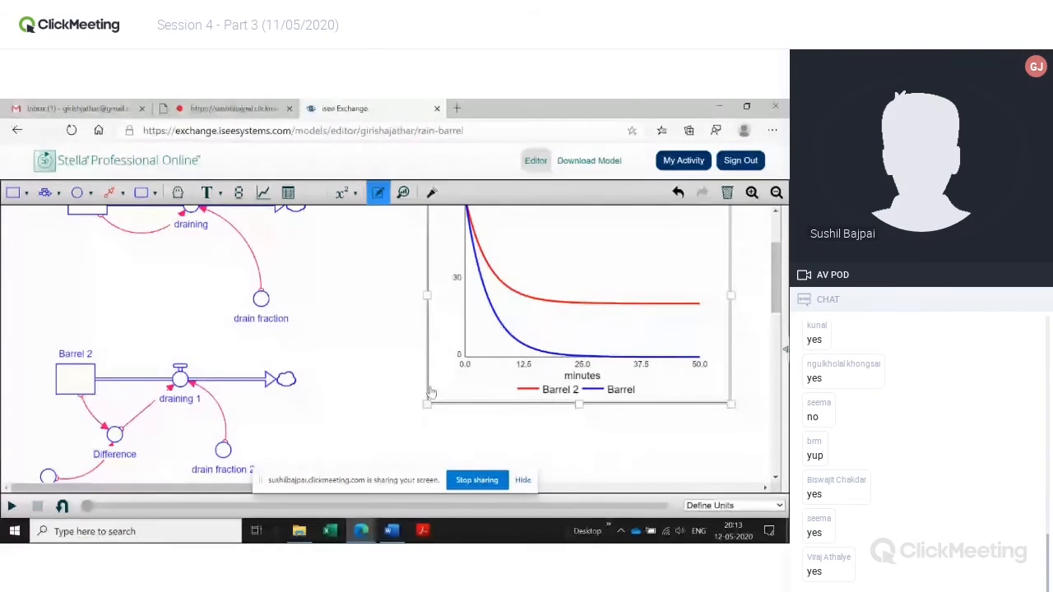
{"action": "key", "text": "Delete"}
Add a new stock in the empty area to the right of the first barrel model, well clear of its outflow.
{"action": "scroll", "coordinate": [431, 391], "scroll_direction": "up", "scroll_amount": 3}
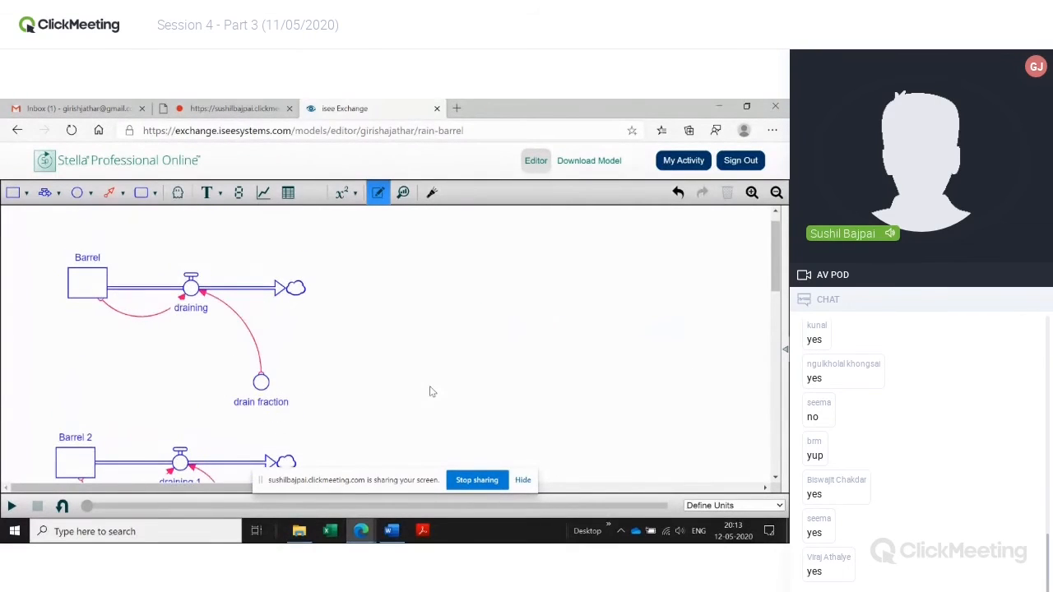
{"action": "scroll", "coordinate": [121, 378], "scroll_direction": "down", "scroll_amount": 1}
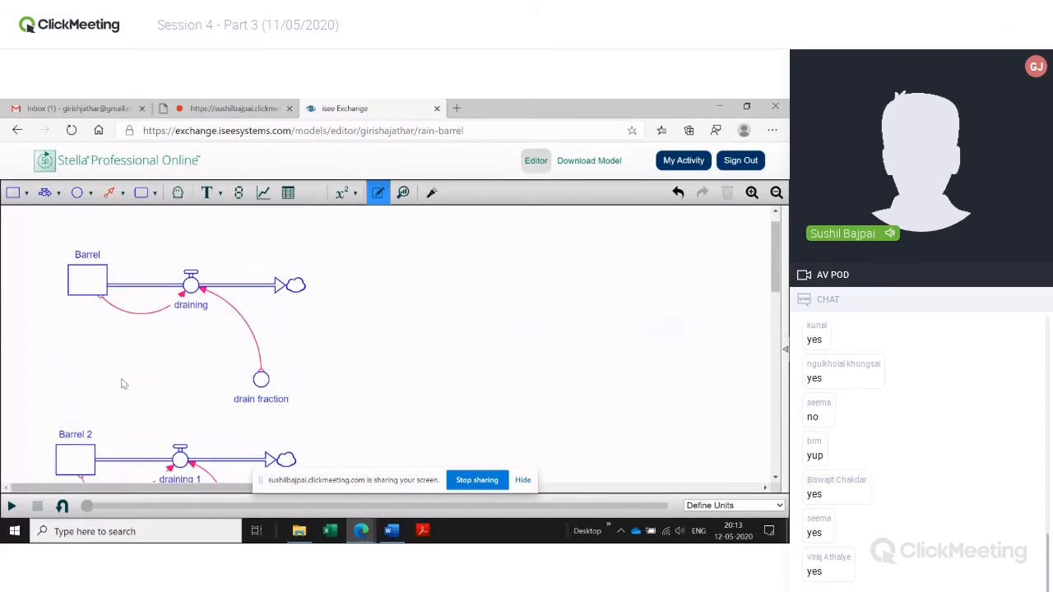
{"action": "scroll", "coordinate": [121, 382], "scroll_direction": "down", "scroll_amount": 4}
{"action": "scroll", "coordinate": [123, 380], "scroll_direction": "up", "scroll_amount": 3}
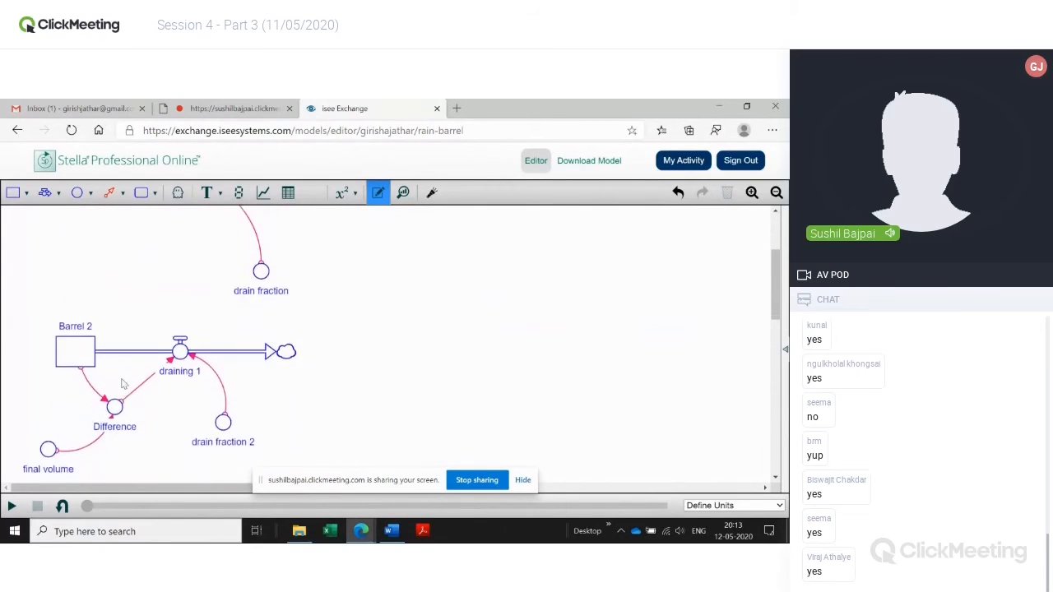
{"action": "scroll", "coordinate": [122, 379], "scroll_direction": "up", "scroll_amount": 2}
{"action": "left_click", "coordinate": [13, 193]}
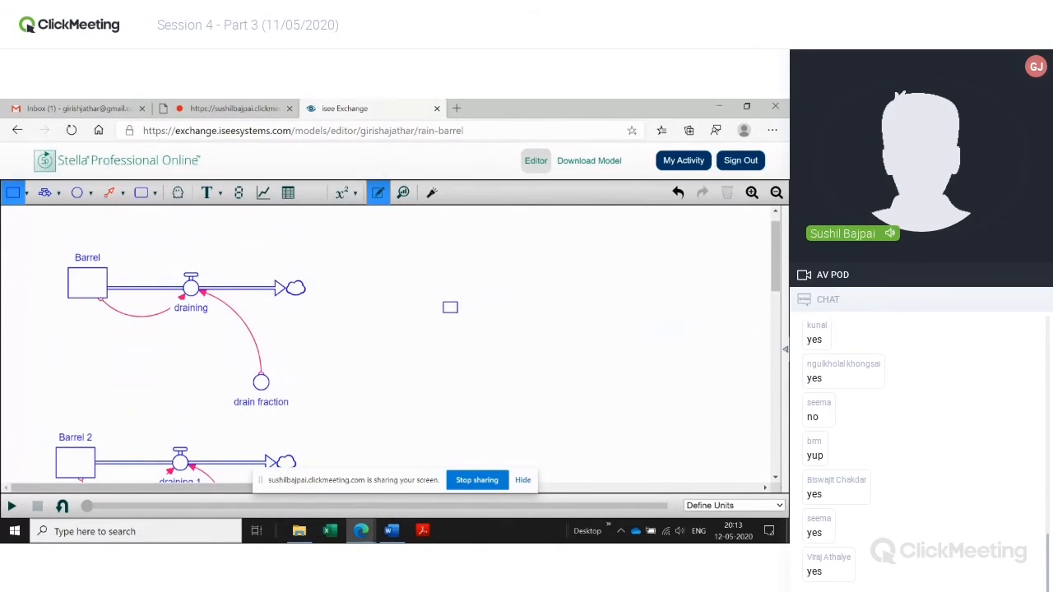
{"action": "left_click", "coordinate": [440, 298]}
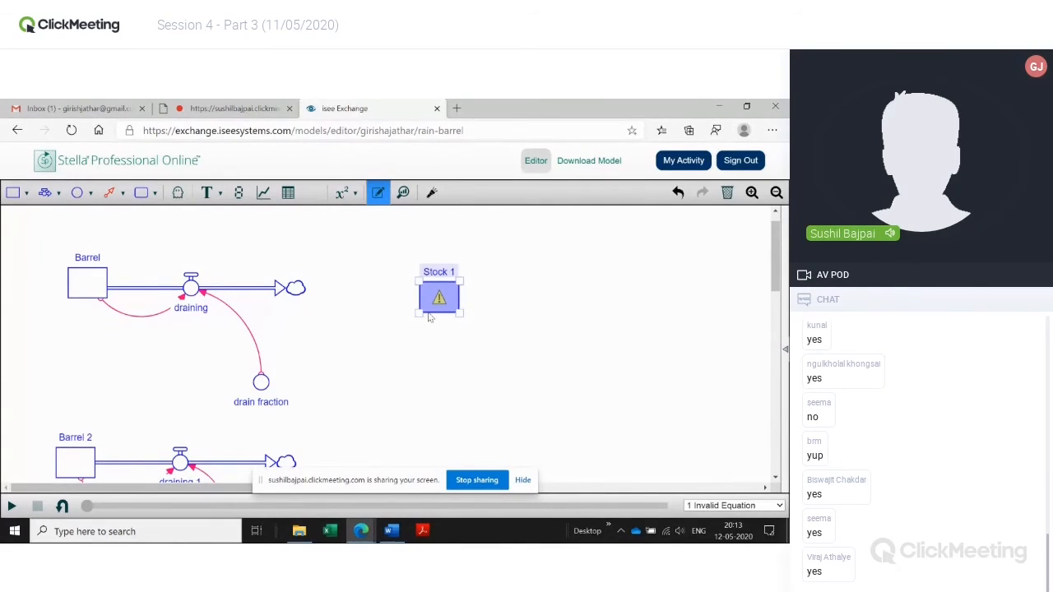
{"action": "left_click_drag", "start_coordinate": [436, 304], "coordinate": [555, 295]}
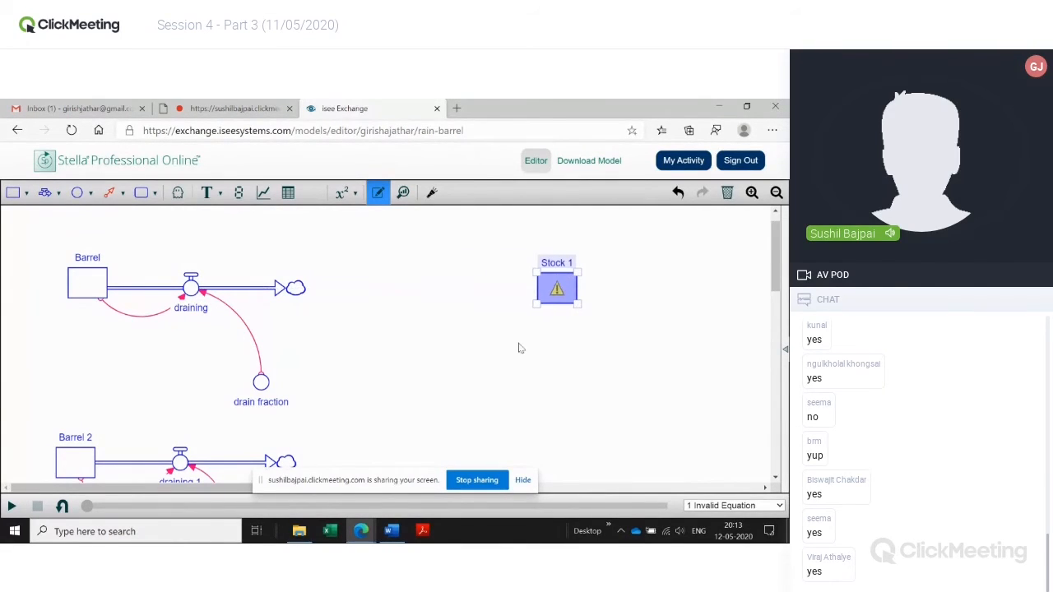
{"action": "left_click", "coordinate": [518, 348]}
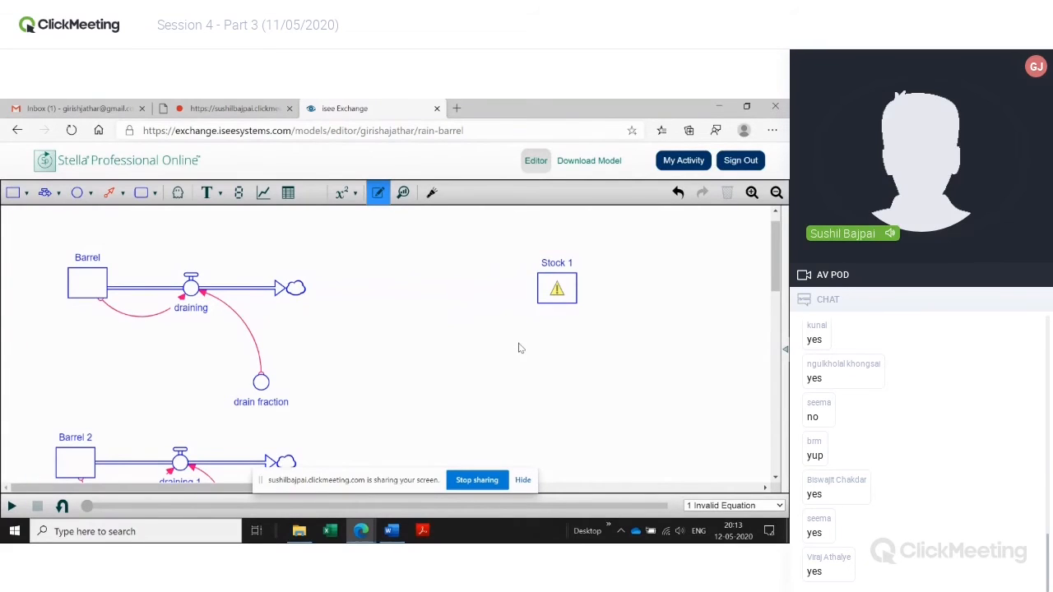
{"action": "left_click_drag", "start_coordinate": [557, 289], "coordinate": [662, 285]}
{"action": "left_click", "coordinate": [646, 362]}
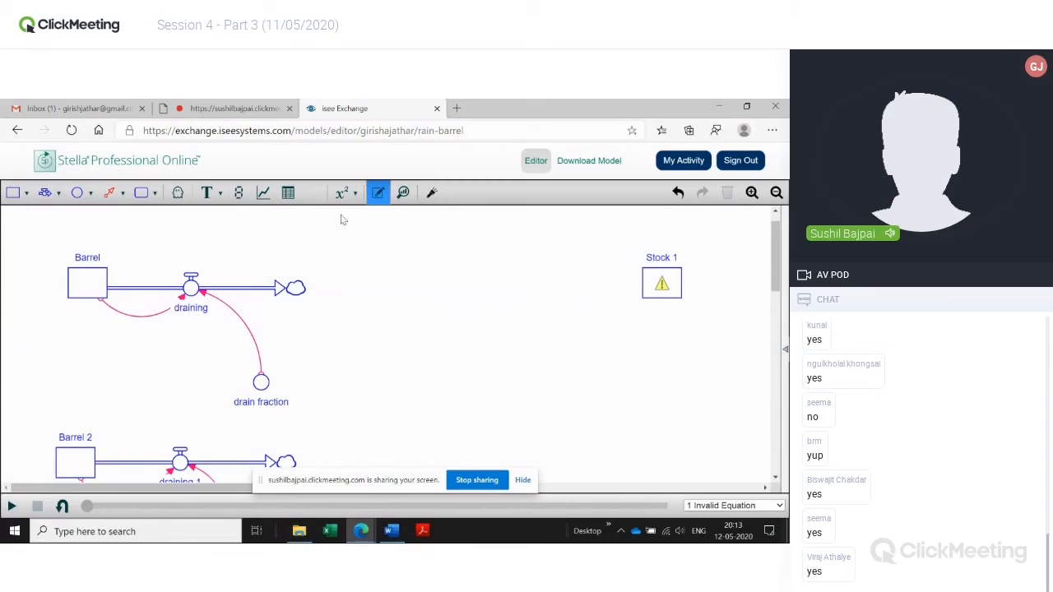
Draw a biflow from a cloud in the empty canvas into the new stock.
{"action": "left_click", "coordinate": [60, 194]}
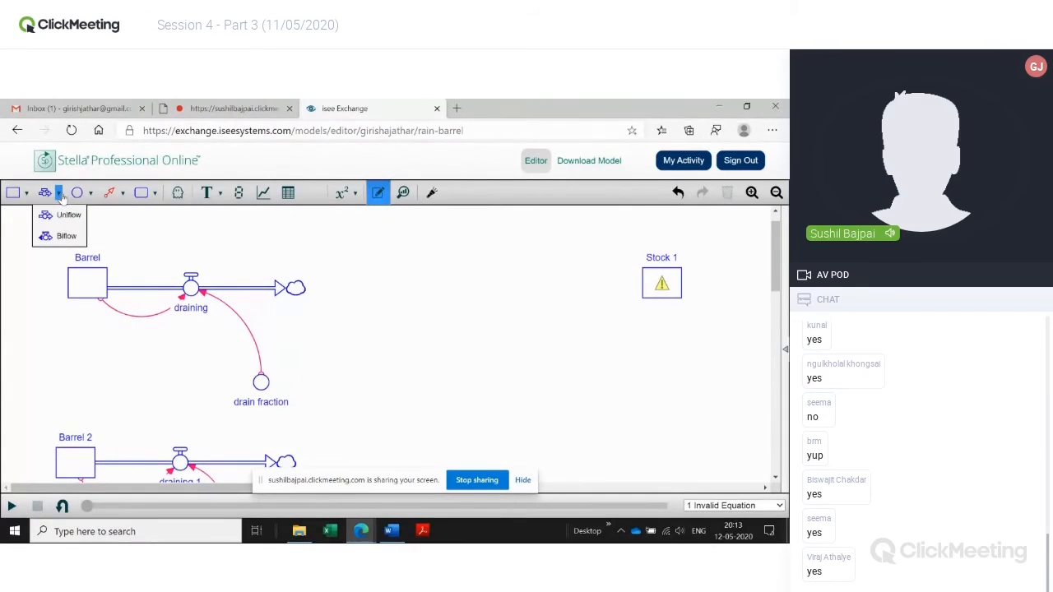
{"action": "left_click", "coordinate": [66, 237]}
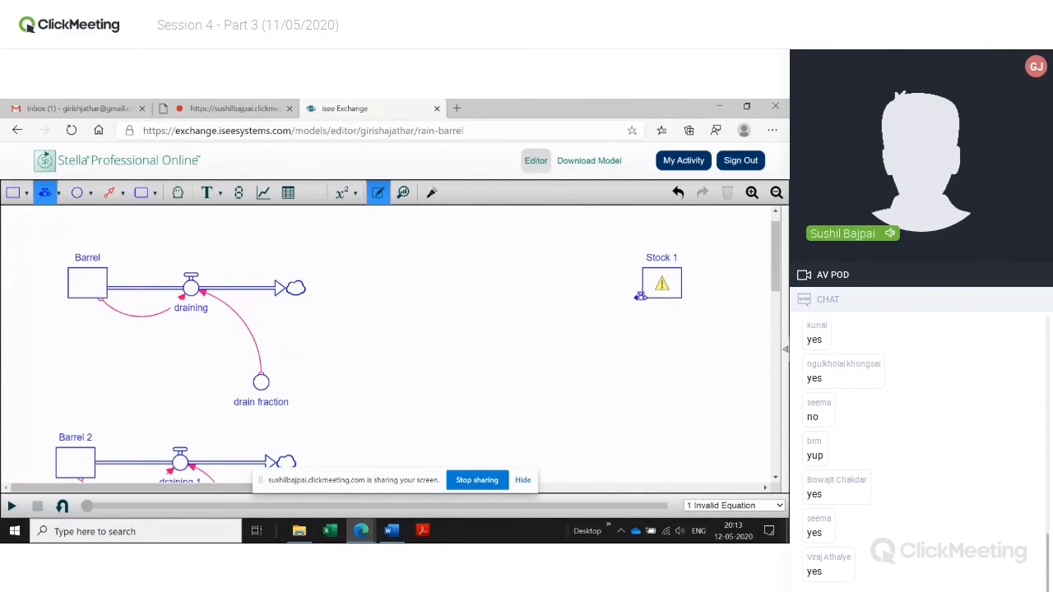
{"action": "left_click_drag", "start_coordinate": [503, 282], "coordinate": [664, 281]}
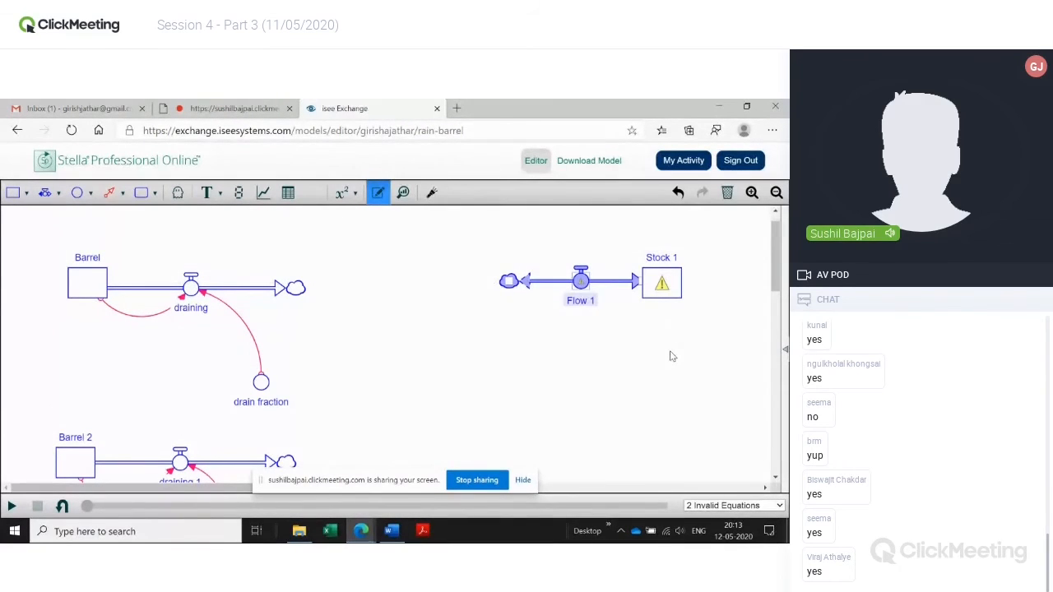
{"action": "left_click", "coordinate": [671, 356]}
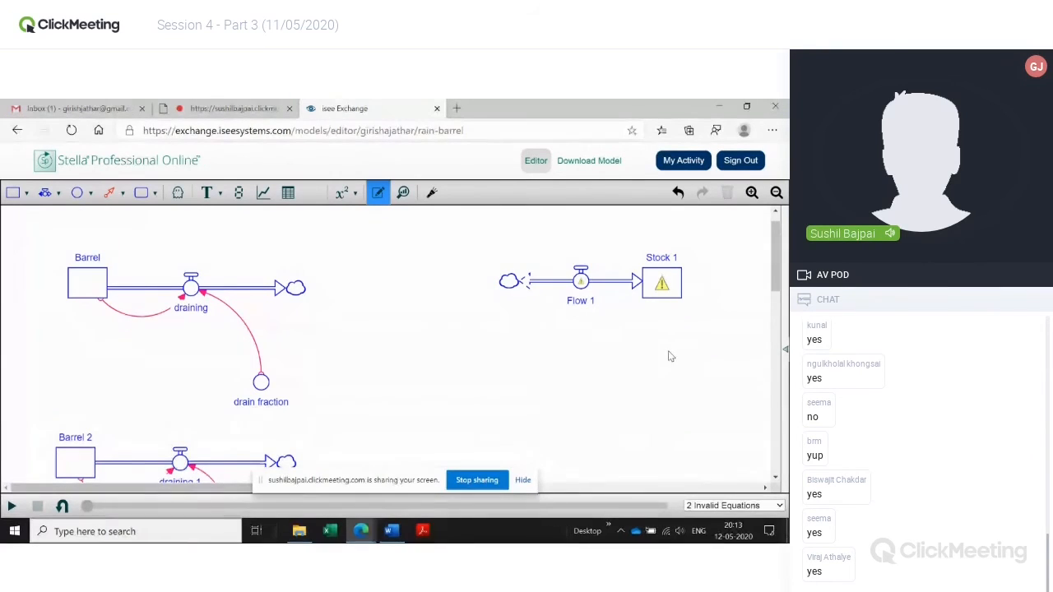
Add a converter below the cloud end of the new biflow and move it slightly closer to the flow.
{"action": "left_click", "coordinate": [75, 196]}
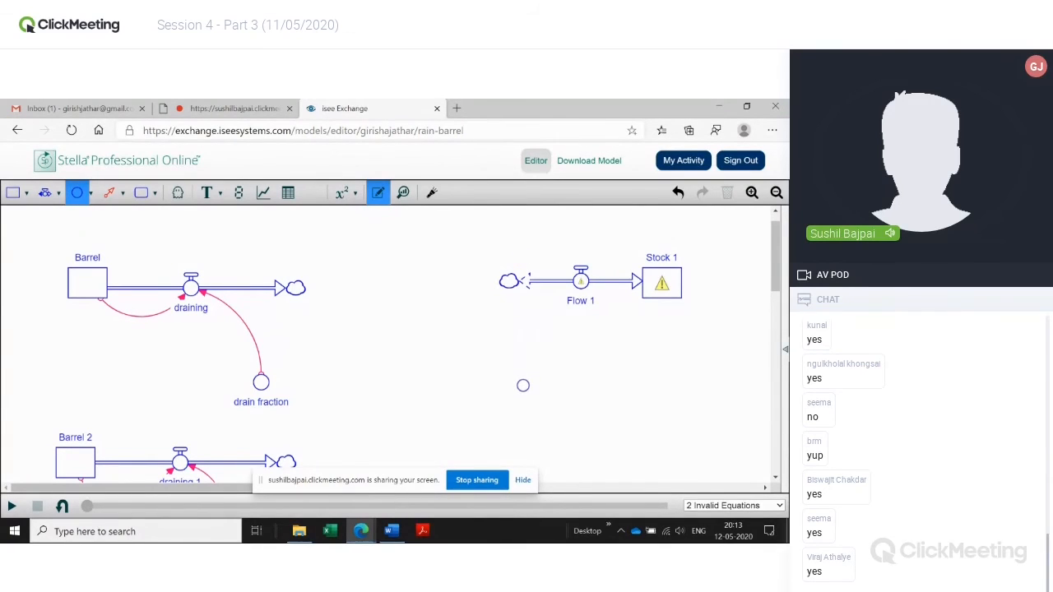
{"action": "left_click", "coordinate": [522, 381]}
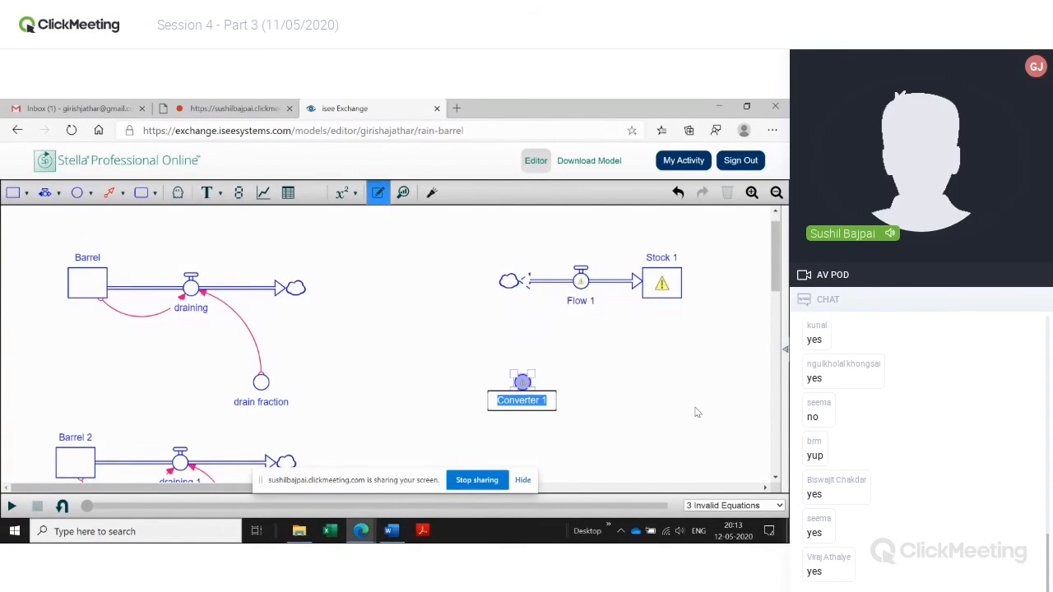
{"action": "left_click", "coordinate": [520, 376]}
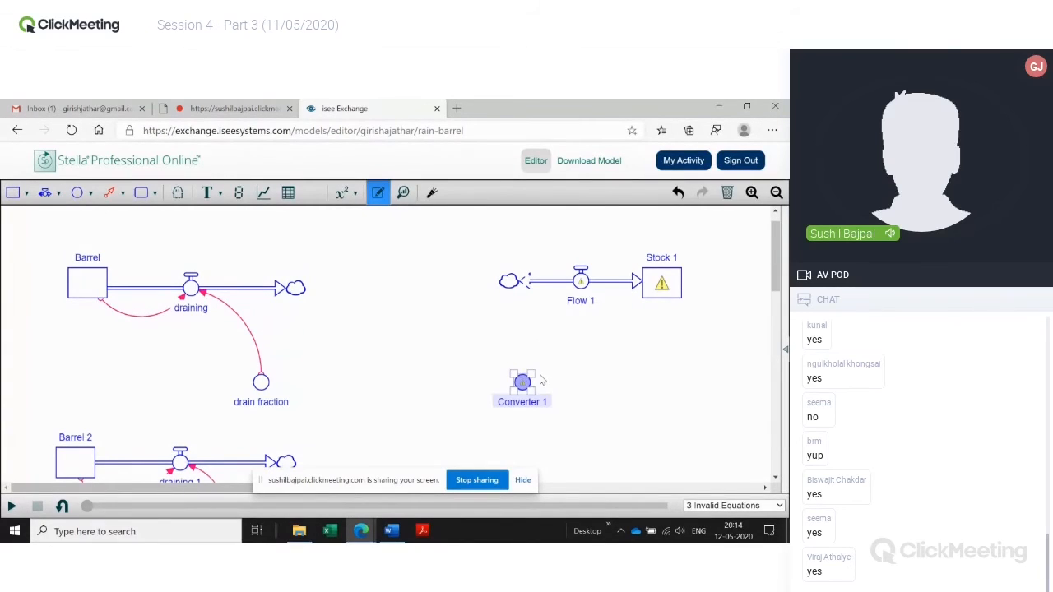
{"action": "left_click", "coordinate": [541, 379]}
{"action": "left_click", "coordinate": [524, 386]}
{"action": "left_click_drag", "start_coordinate": [523, 385], "coordinate": [523, 361]}
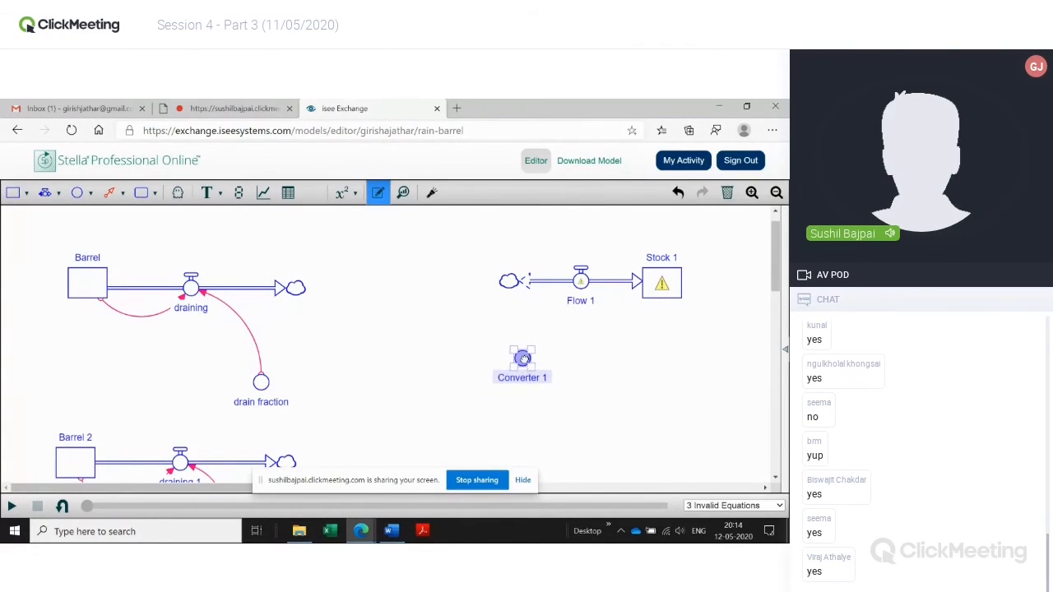
{"action": "left_click", "coordinate": [675, 398]}
Add a second converter level with the first one, below the gap between the biflow valve and the new stock.
{"action": "left_click", "coordinate": [78, 195]}
{"action": "left_click", "coordinate": [77, 192]}
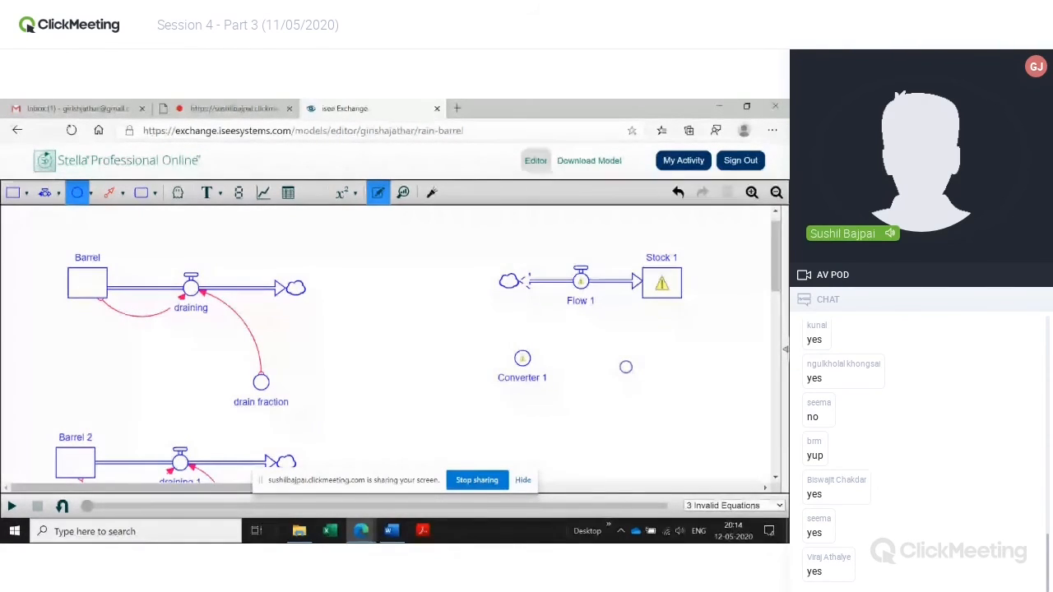
{"action": "left_click", "coordinate": [622, 359]}
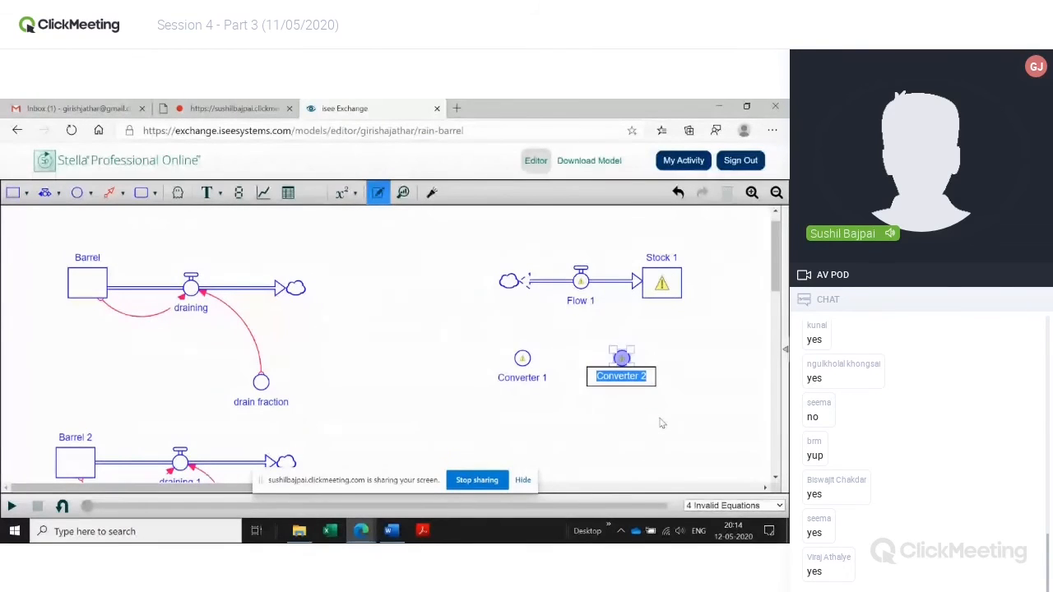
{"action": "left_click", "coordinate": [663, 423]}
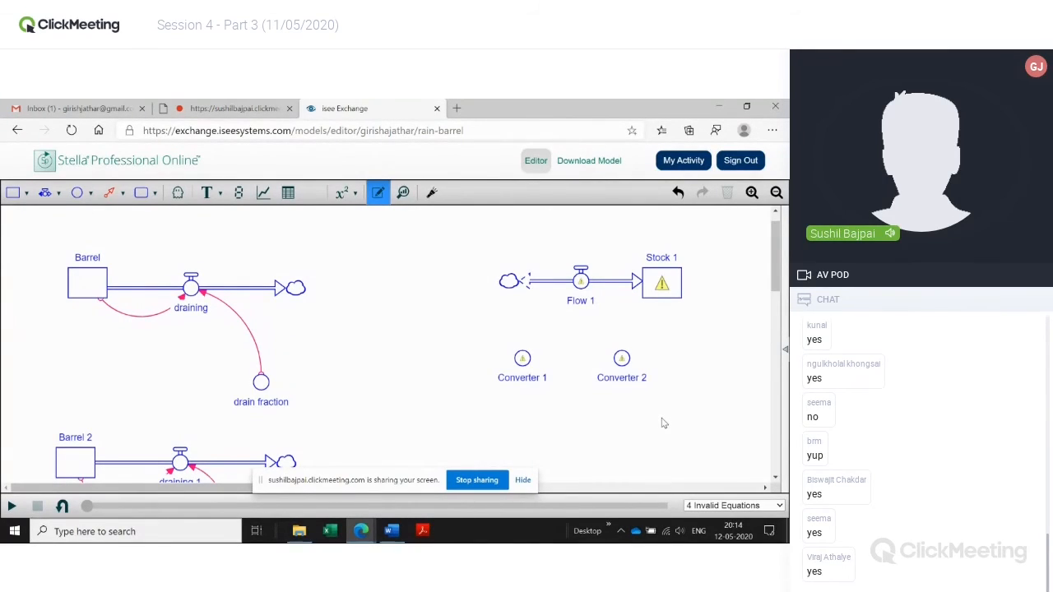
Rename the first new converter as Rate of growth/decay.
{"action": "double_click", "coordinate": [517, 377]}
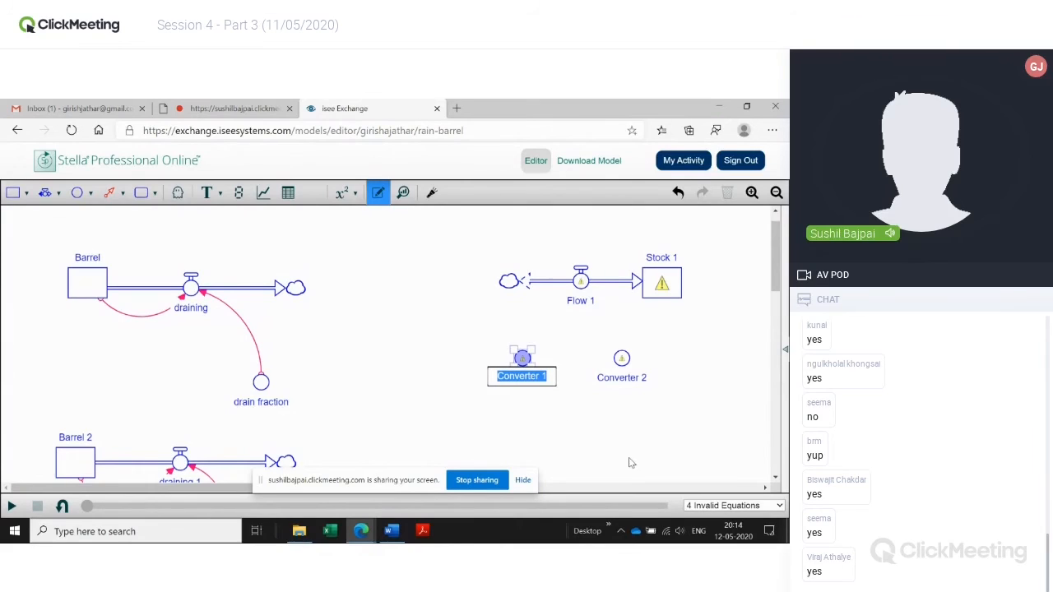
{"action": "type", "text": "Rate of"}
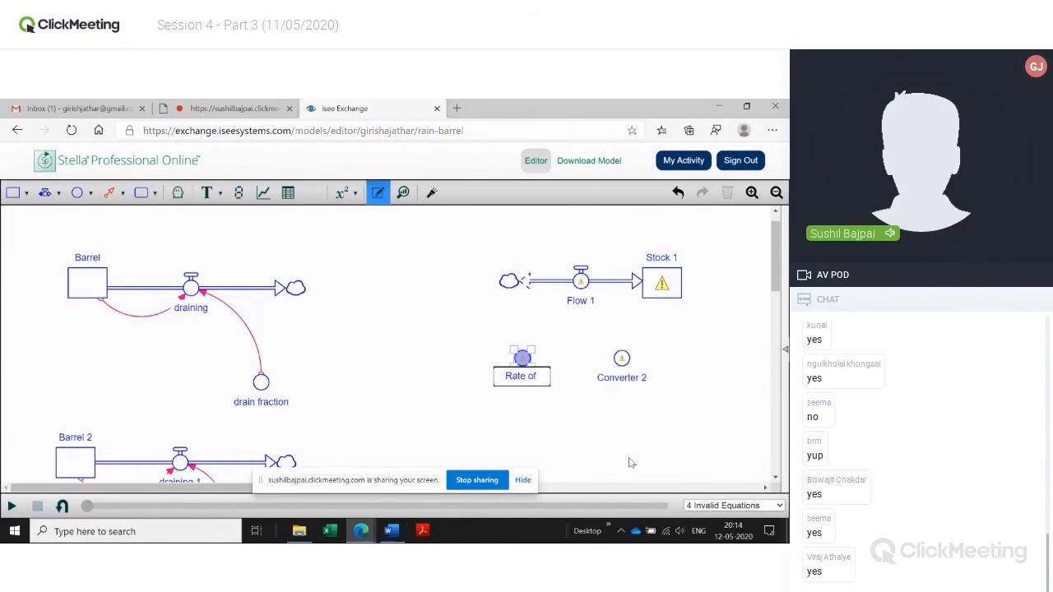
{"action": "type", "text": " growth"}
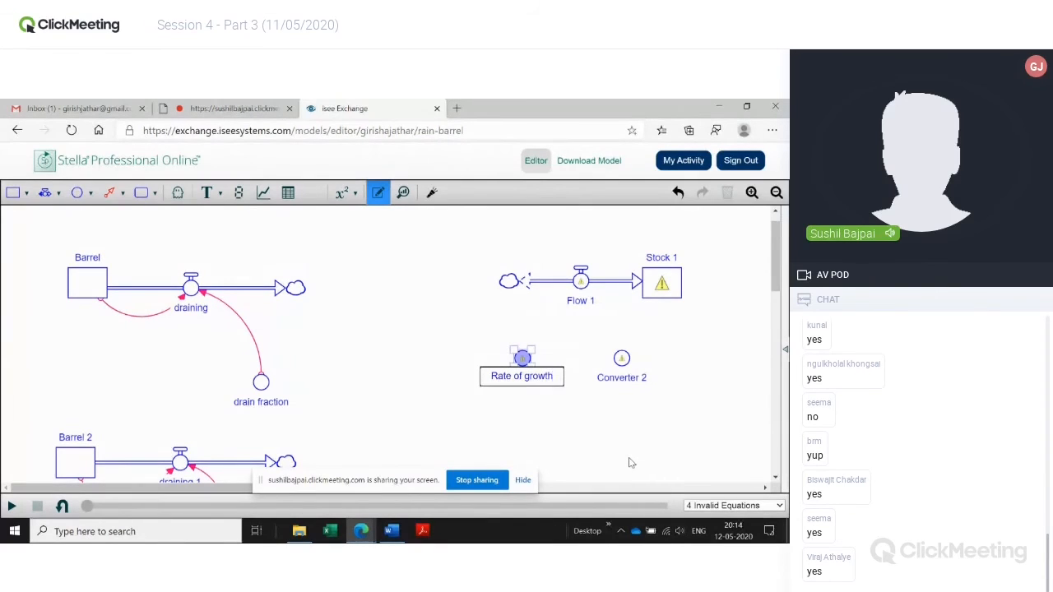
{"action": "type", "text": "/decay"}
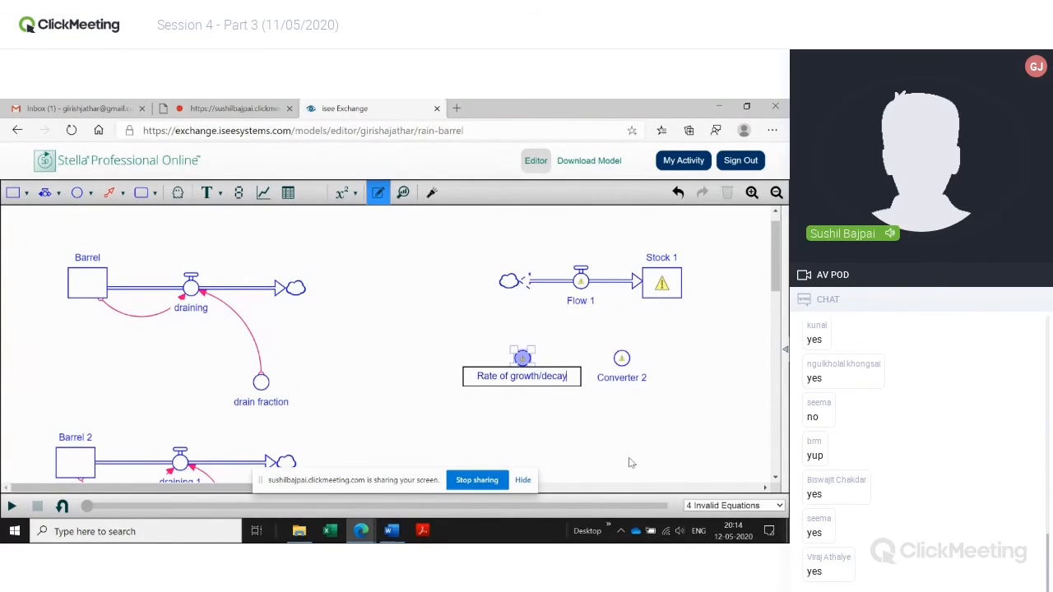
{"action": "key", "text": "Return"}
{"action": "left_click", "coordinate": [633, 465]}
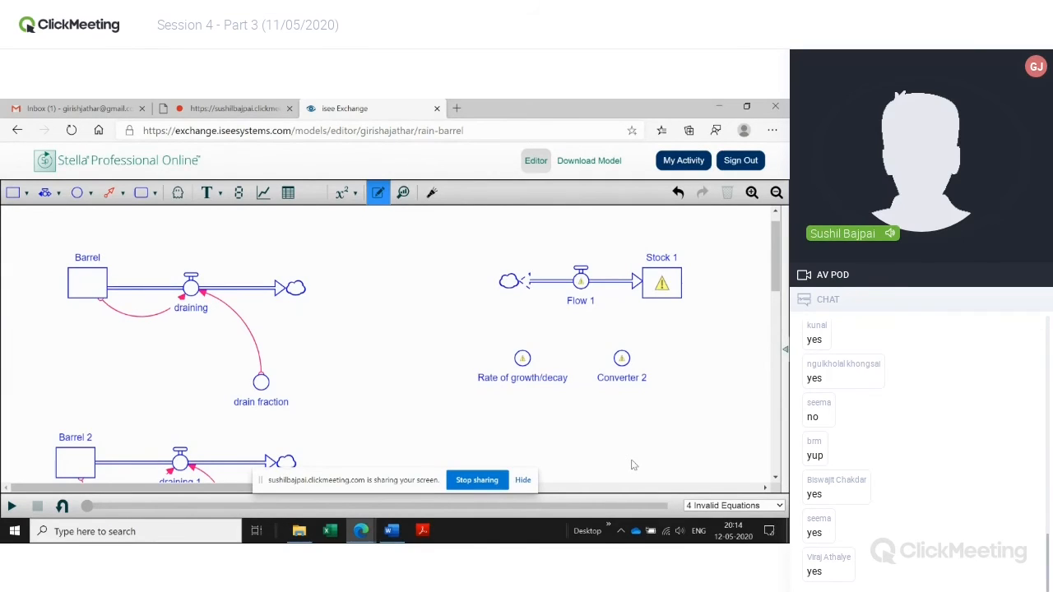
Rename the second new converter as Gap.
{"action": "double_click", "coordinate": [625, 377]}
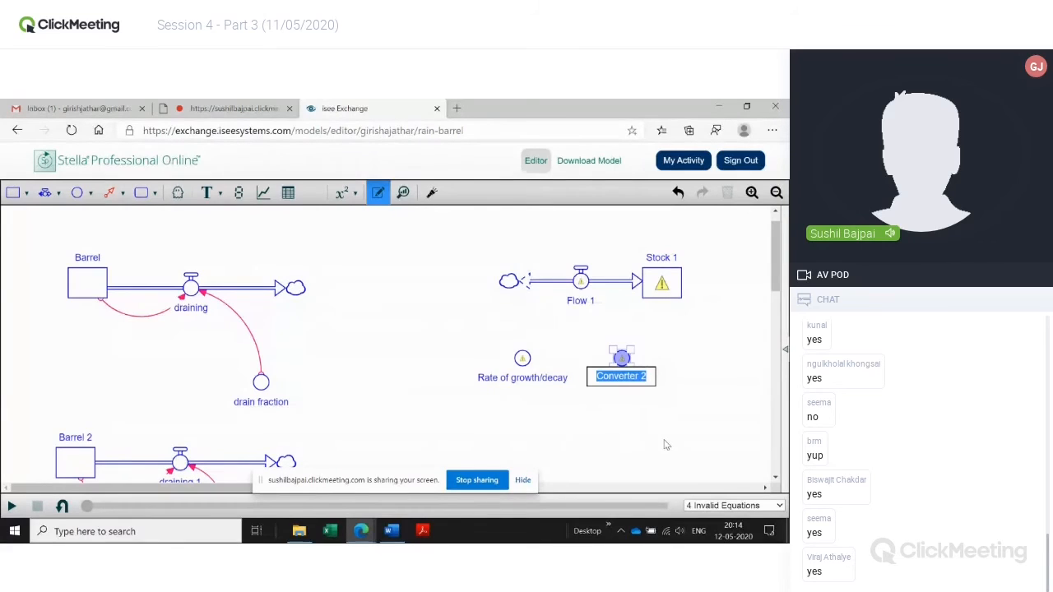
{"action": "type", "text": "Gap"}
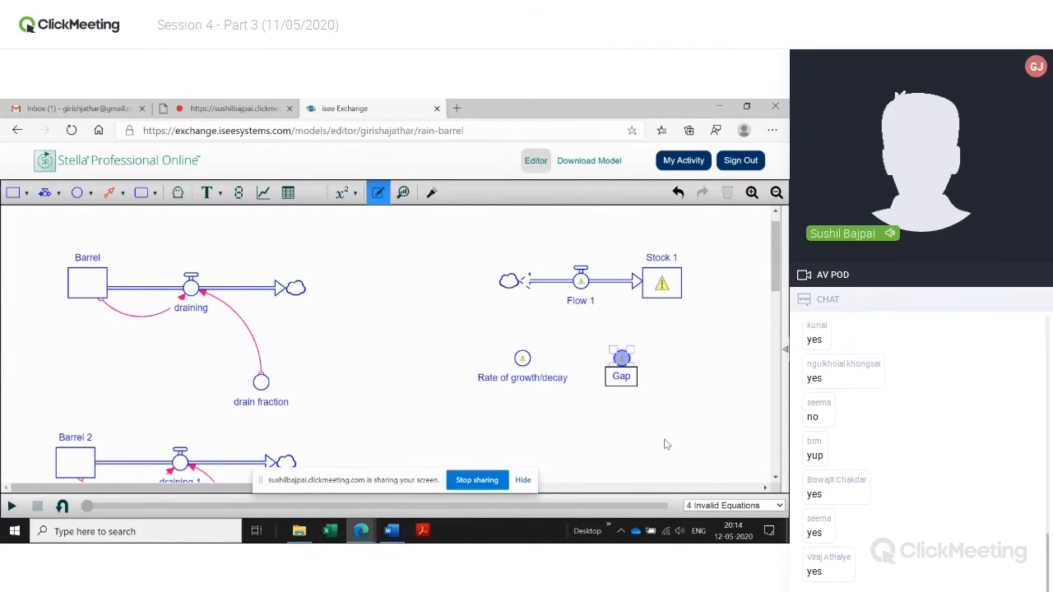
{"action": "key", "text": "Return"}
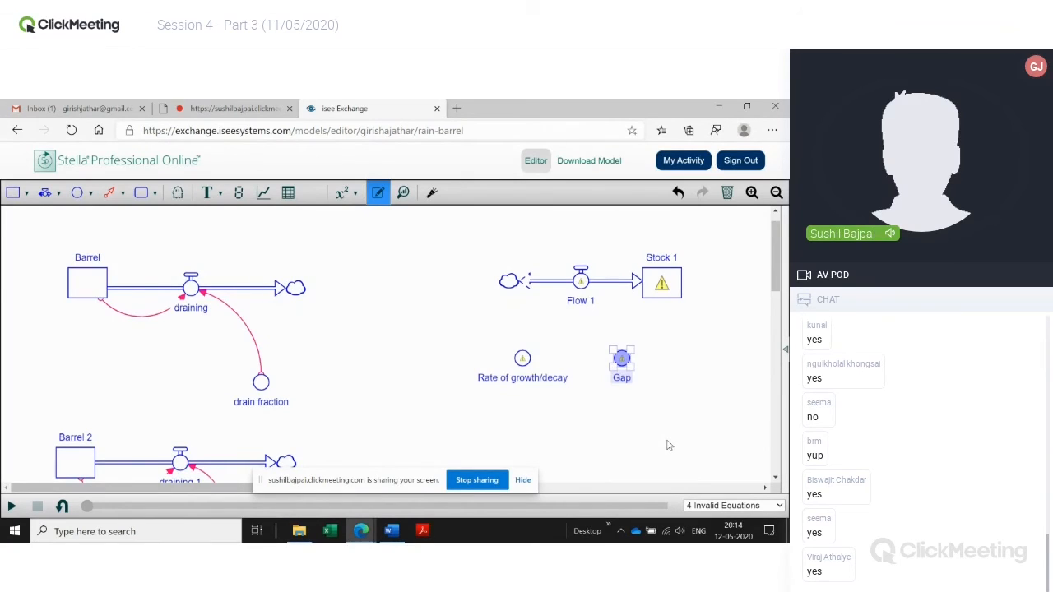
{"action": "left_click", "coordinate": [669, 444]}
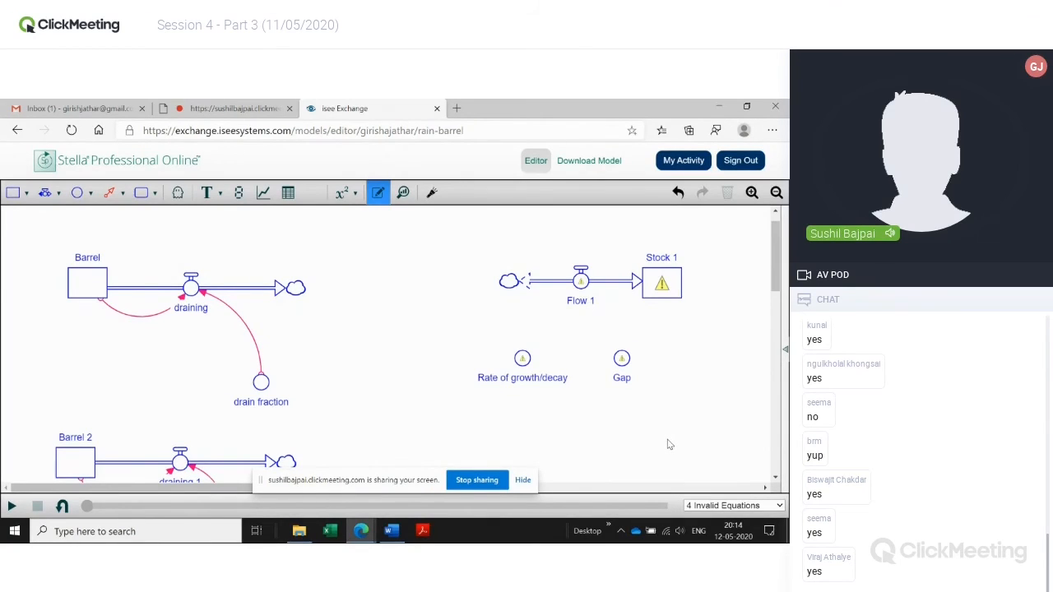
Add a third converter below the gap between the Gap converter and Stock 1, and name it Goal.
{"action": "left_click", "coordinate": [76, 193]}
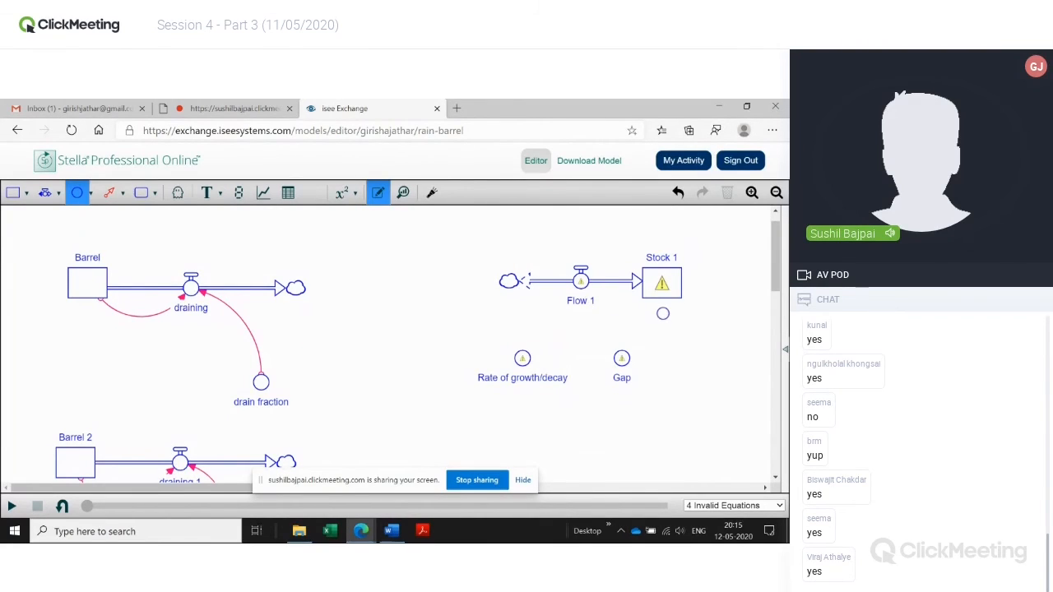
{"action": "left_click", "coordinate": [686, 417]}
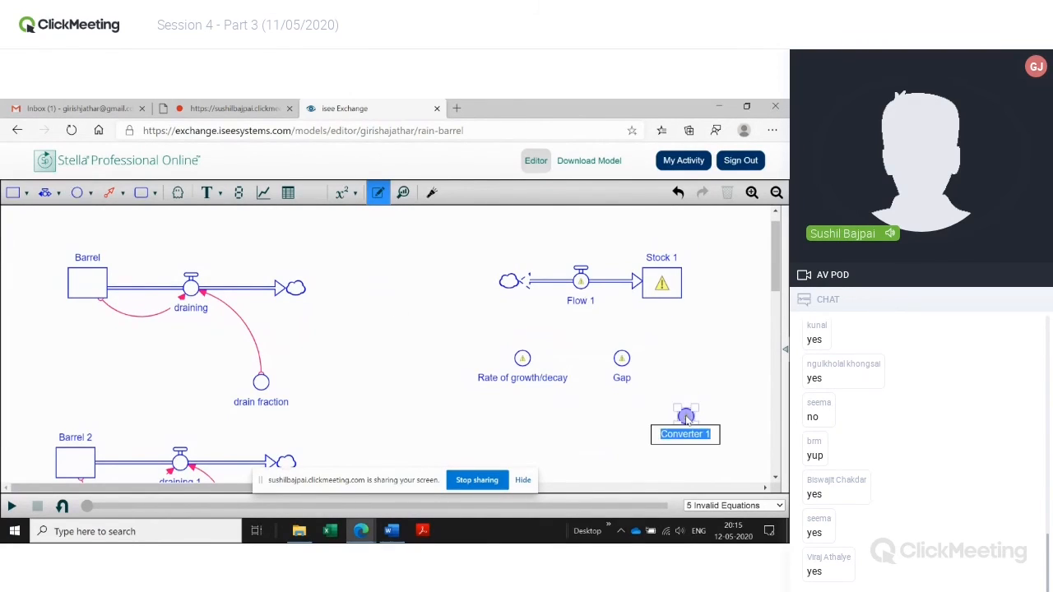
{"action": "type", "text": "G"}
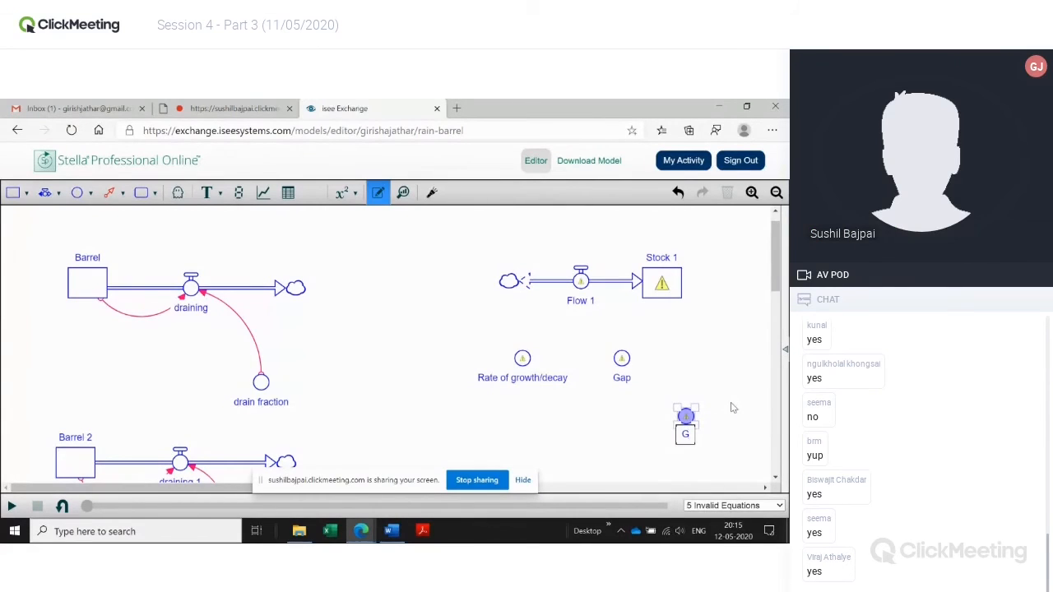
{"action": "type", "text": "oal"}
{"action": "key", "text": "Return"}
{"action": "left_click", "coordinate": [734, 408]}
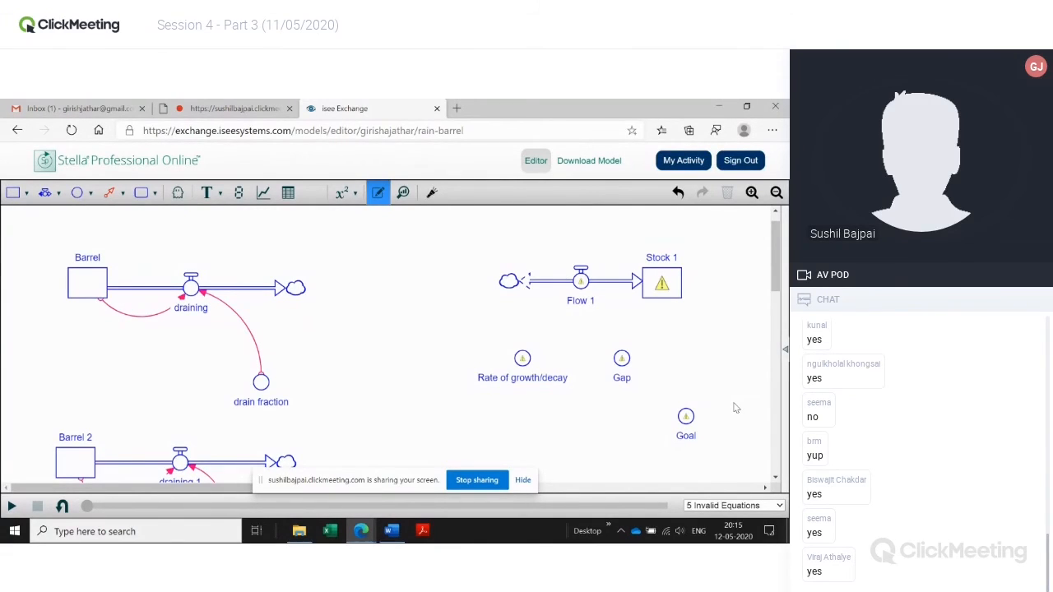
Extend the Goal converter's name to Goal for stock.
{"action": "double_click", "coordinate": [689, 436]}
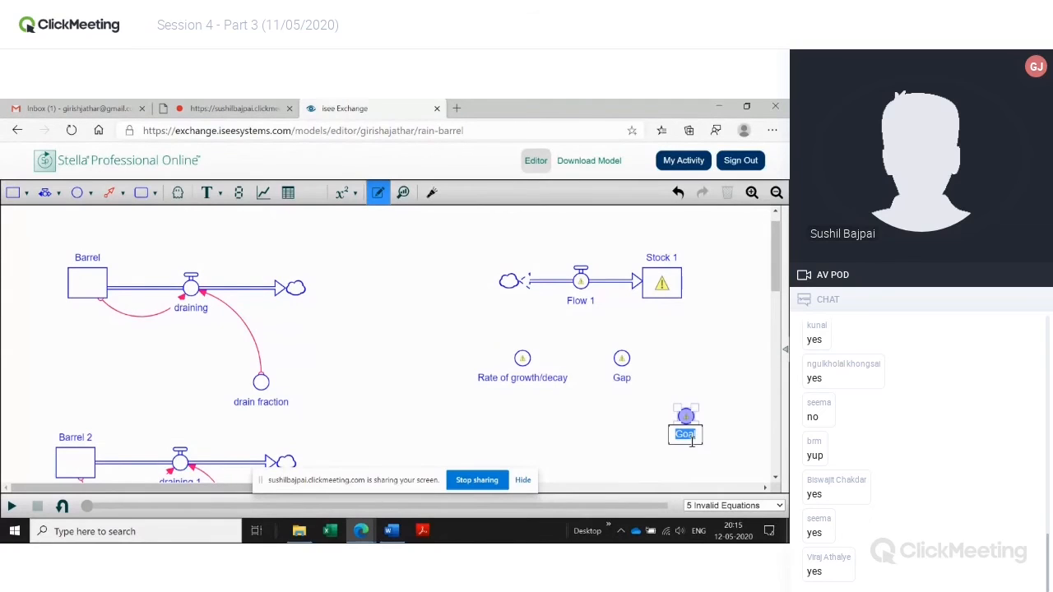
{"action": "left_click", "coordinate": [696, 436]}
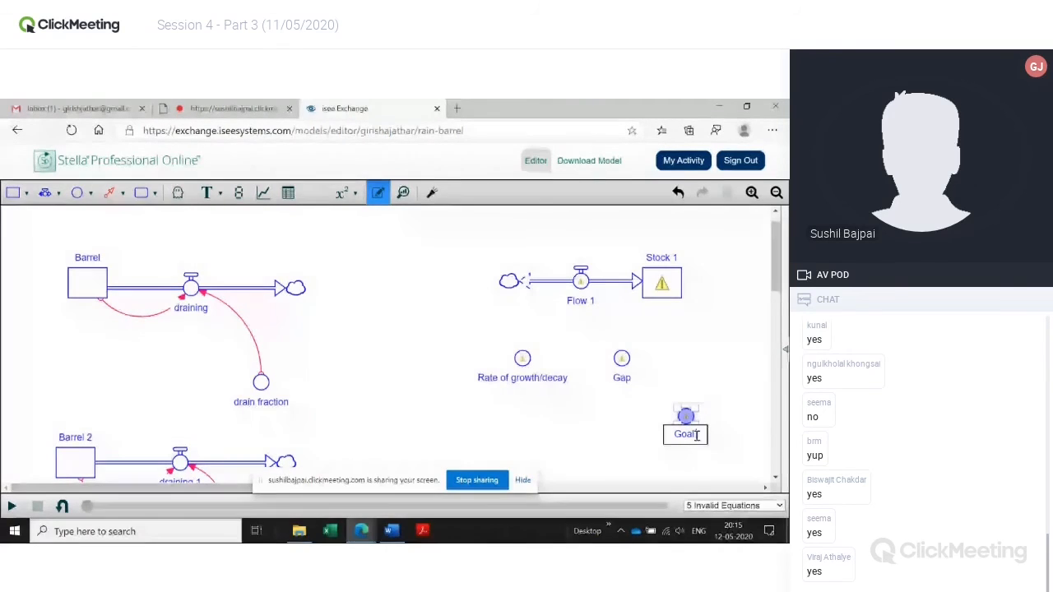
{"action": "type", "text": "for stock"}
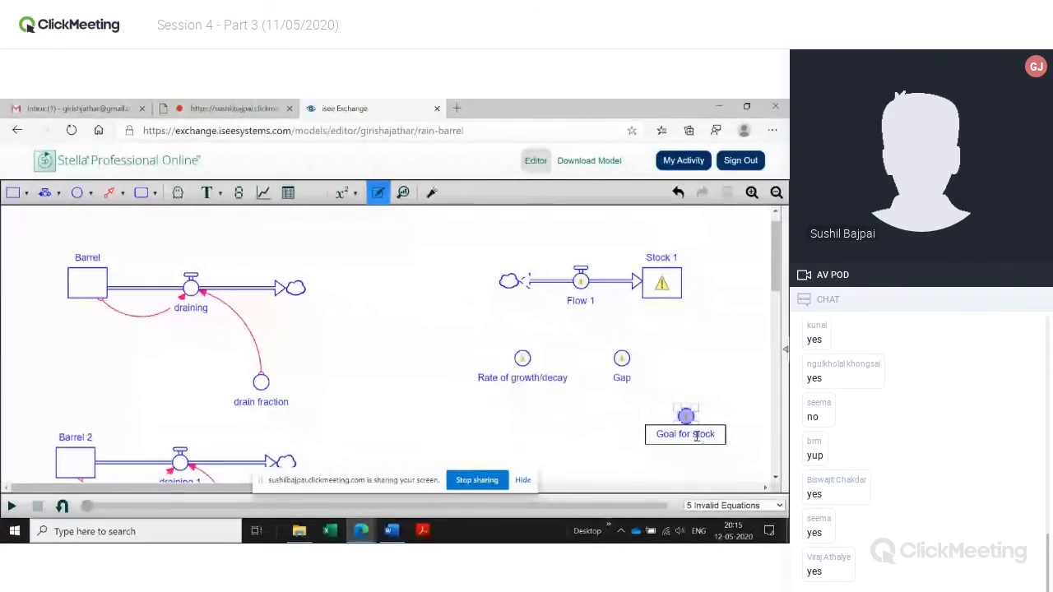
{"action": "left_click", "coordinate": [674, 489]}
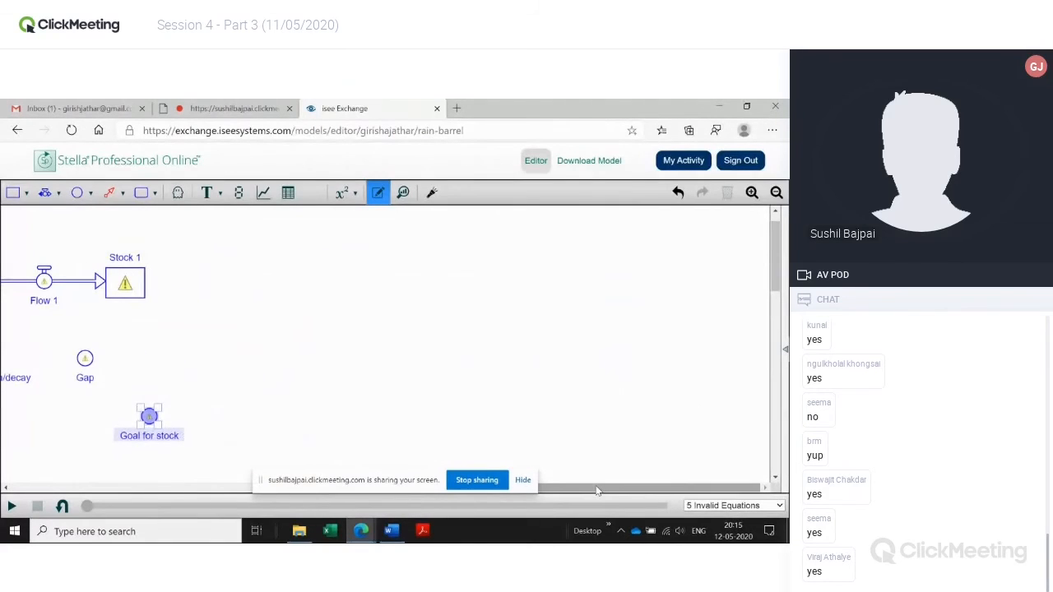
{"action": "left_click_drag", "start_coordinate": [561, 512], "coordinate": [400, 497]}
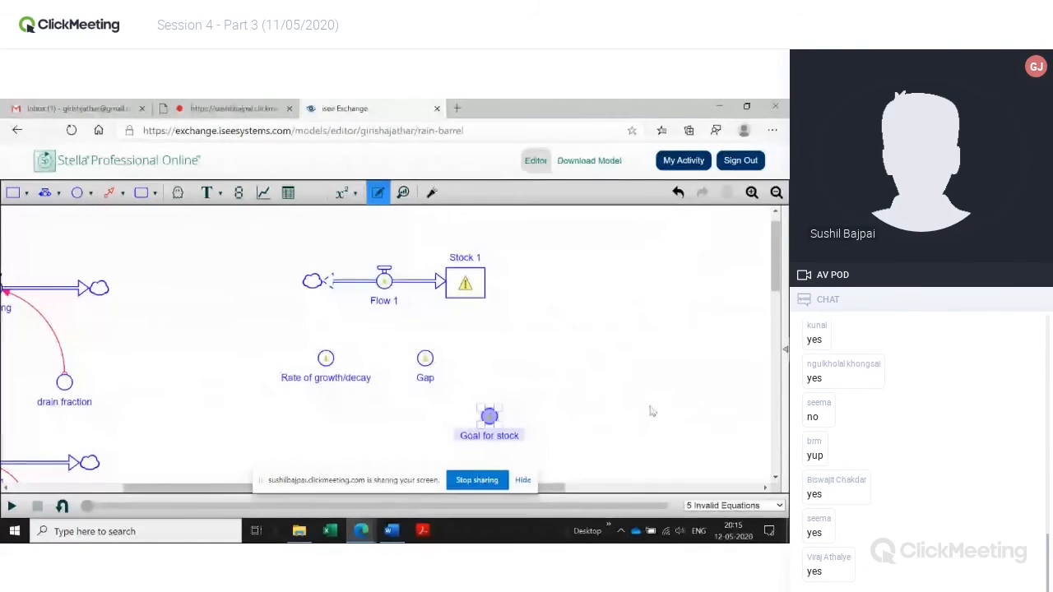
{"action": "left_click", "coordinate": [508, 352]}
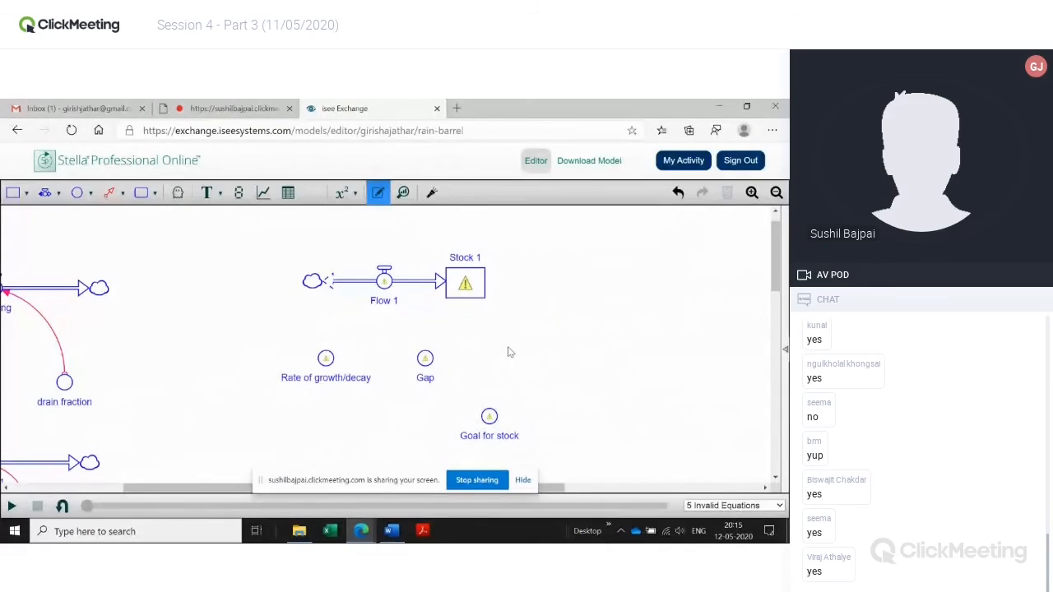
Connect Stock 1 and Goal for stock to the Gap converter with one connector each.
{"action": "left_click", "coordinate": [107, 202]}
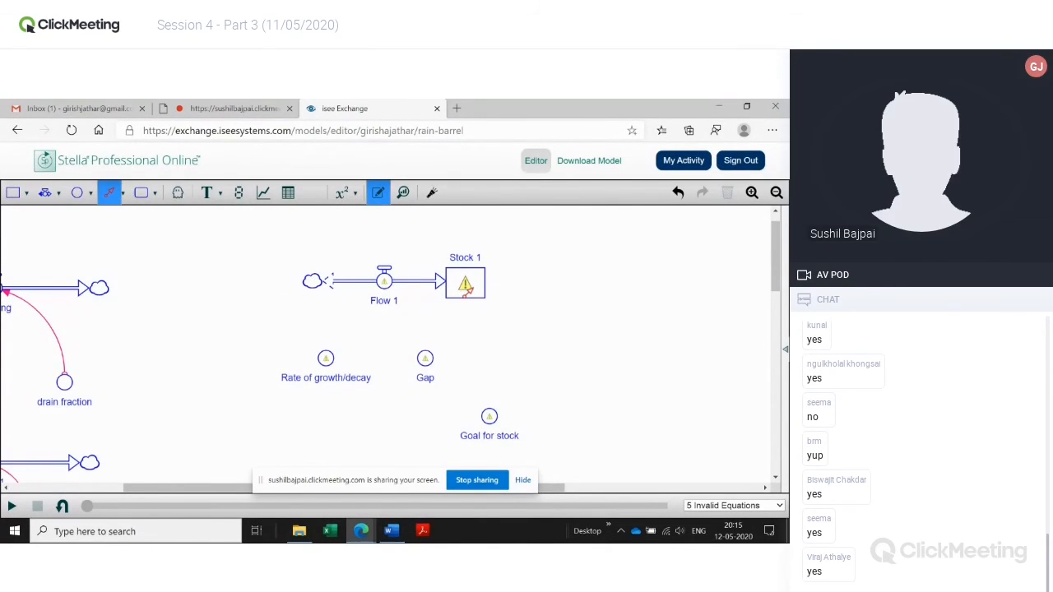
{"action": "left_click_drag", "start_coordinate": [467, 288], "coordinate": [426, 359]}
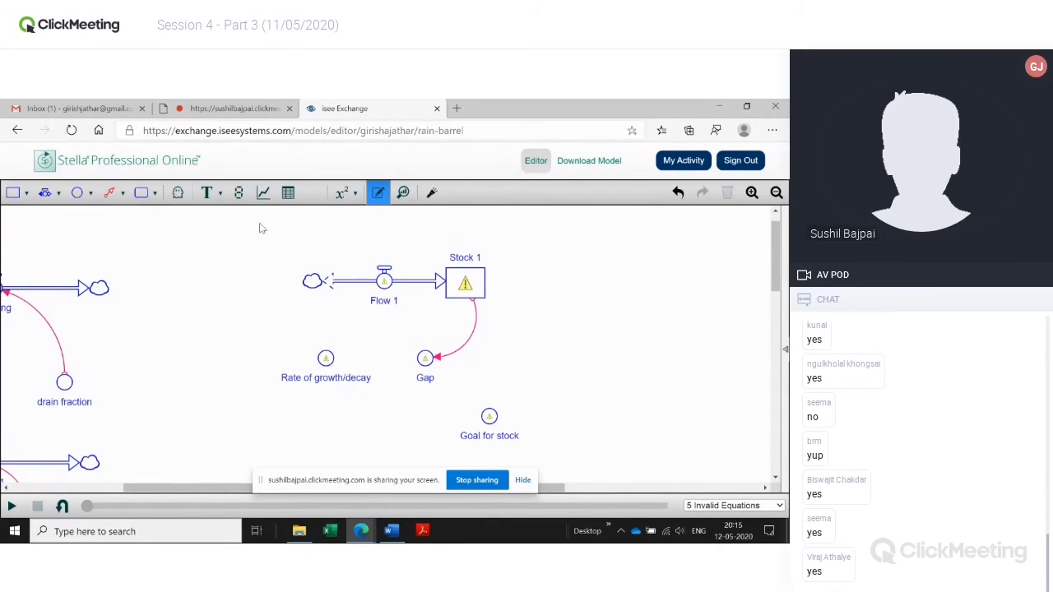
{"action": "left_click", "coordinate": [110, 192]}
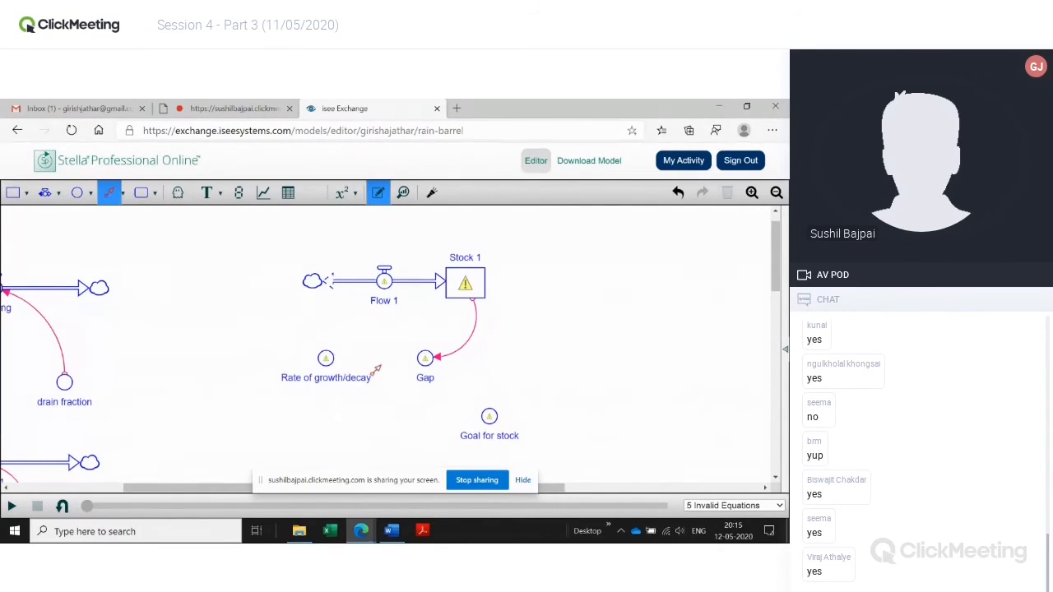
{"action": "left_click_drag", "start_coordinate": [491, 414], "coordinate": [425, 363]}
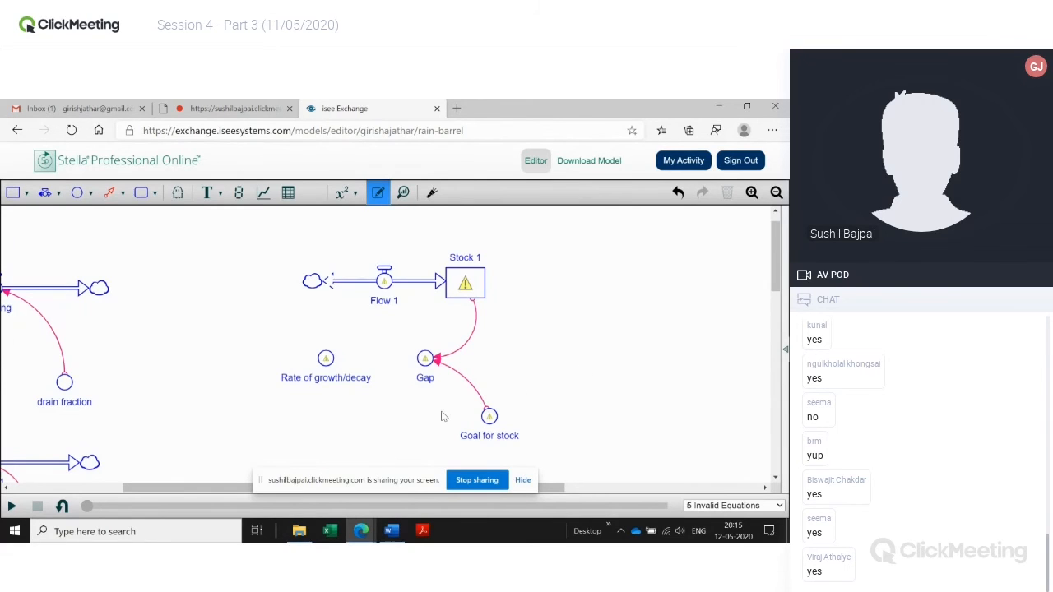
Set the Gap converter's equation to Stock_1 - Goal_for_stock.
{"action": "left_click", "coordinate": [425, 364]}
{"action": "double_click", "coordinate": [425, 365]}
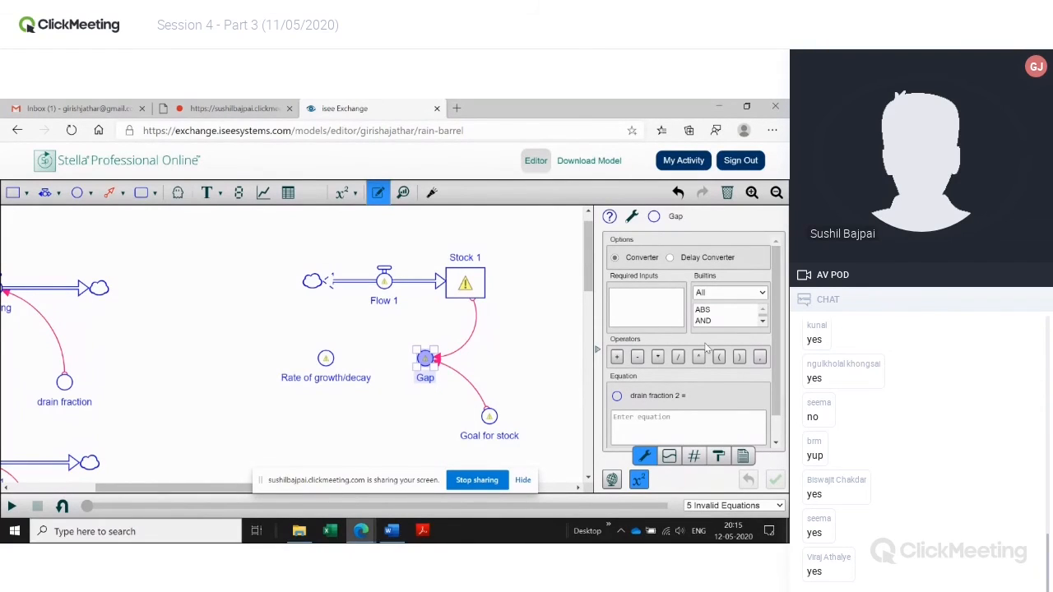
{"action": "left_click", "coordinate": [560, 380]}
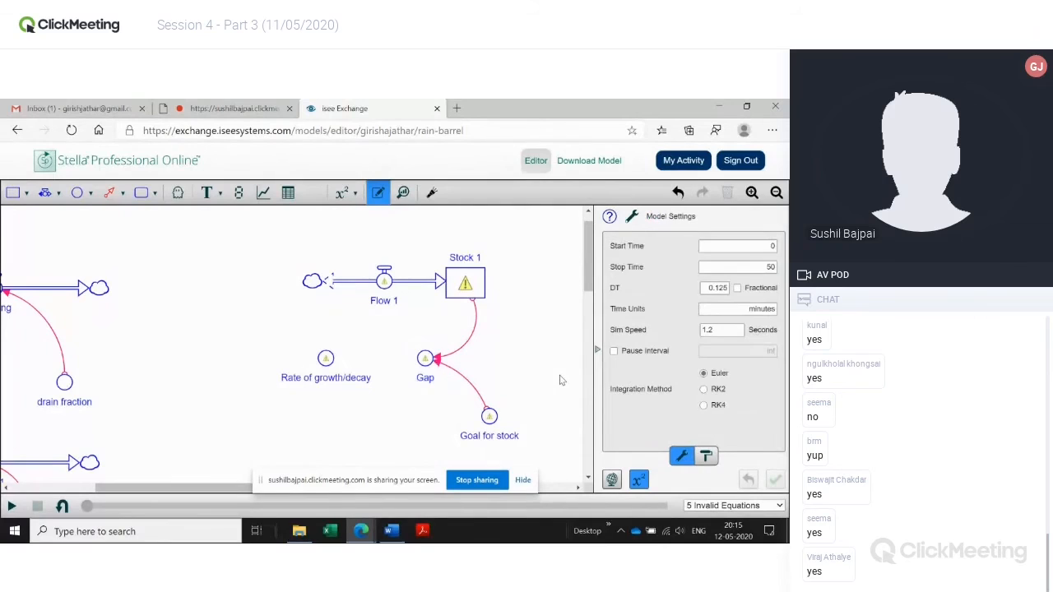
{"action": "left_click", "coordinate": [425, 362]}
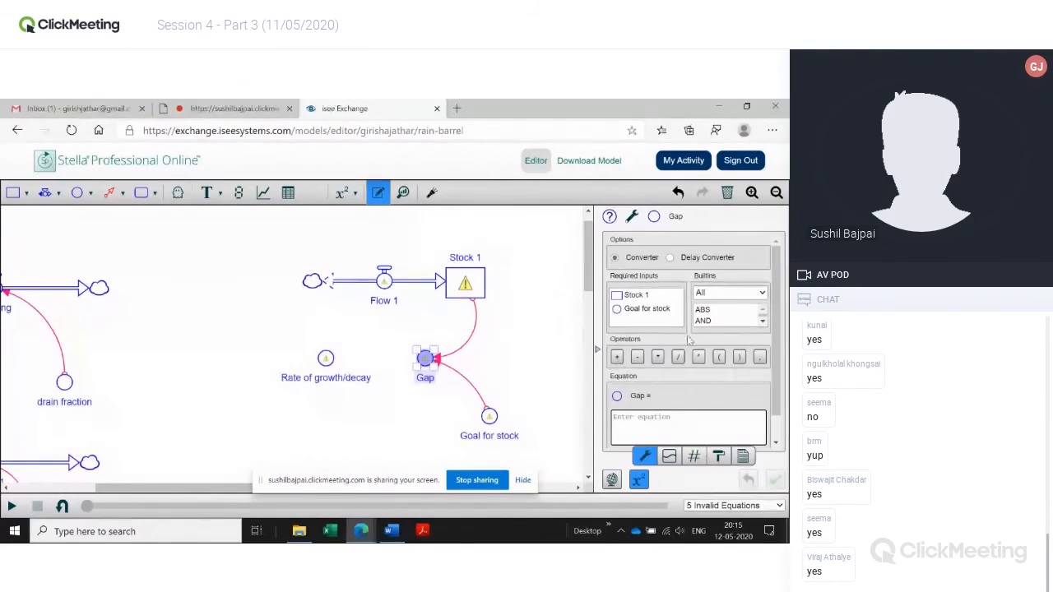
{"action": "double_click", "coordinate": [639, 298]}
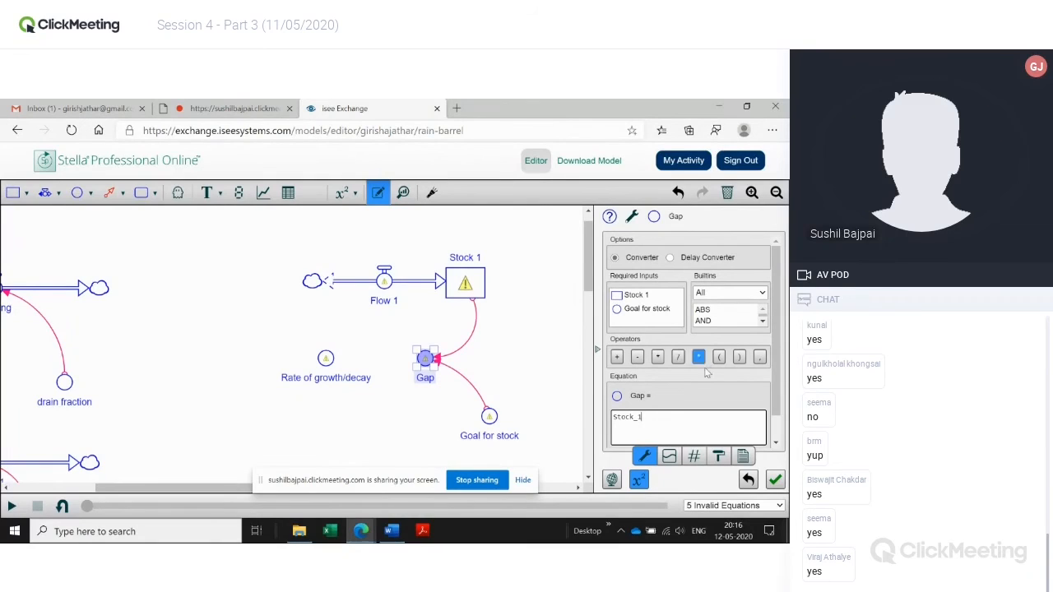
{"action": "left_click", "coordinate": [637, 361]}
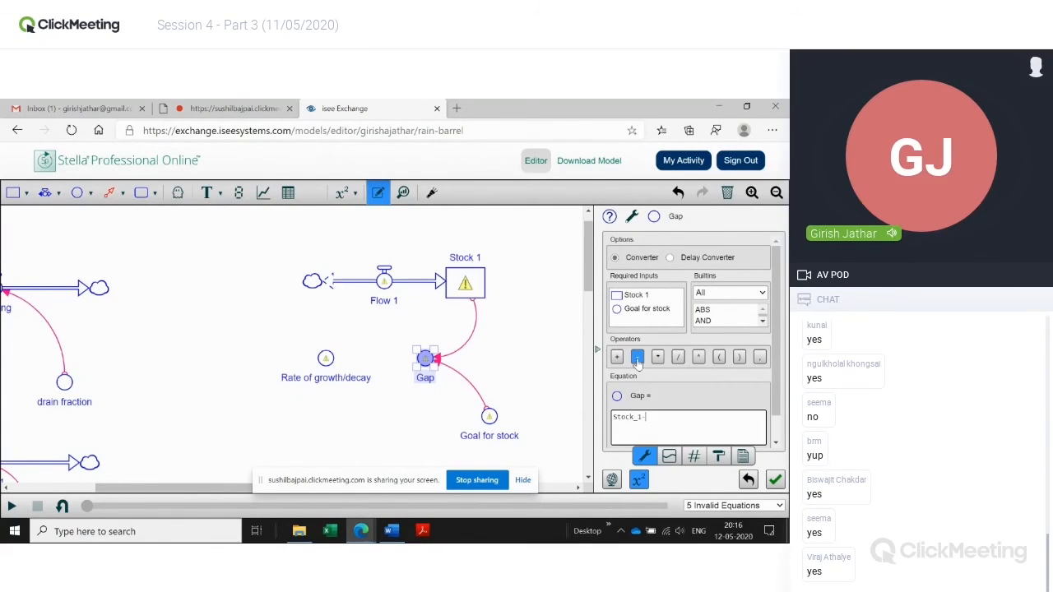
{"action": "left_click", "coordinate": [647, 308]}
{"action": "left_click", "coordinate": [775, 479]}
{"action": "left_click", "coordinate": [597, 351]}
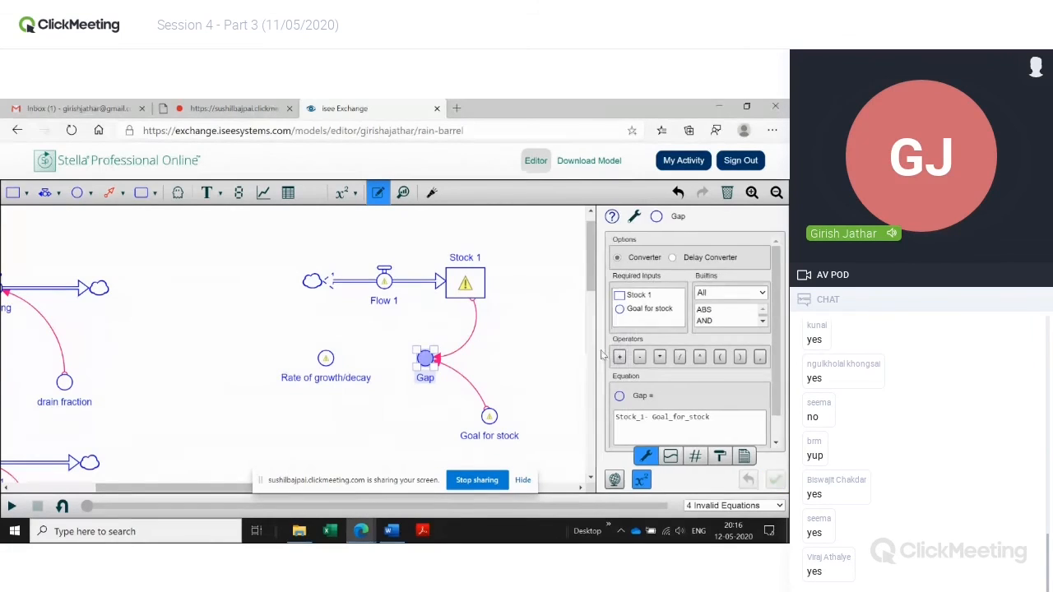
{"action": "left_click", "coordinate": [567, 370]}
Connect Gap and Rate of growth/decay to the Flow 1 valve with one connector each.
{"action": "left_click", "coordinate": [109, 193]}
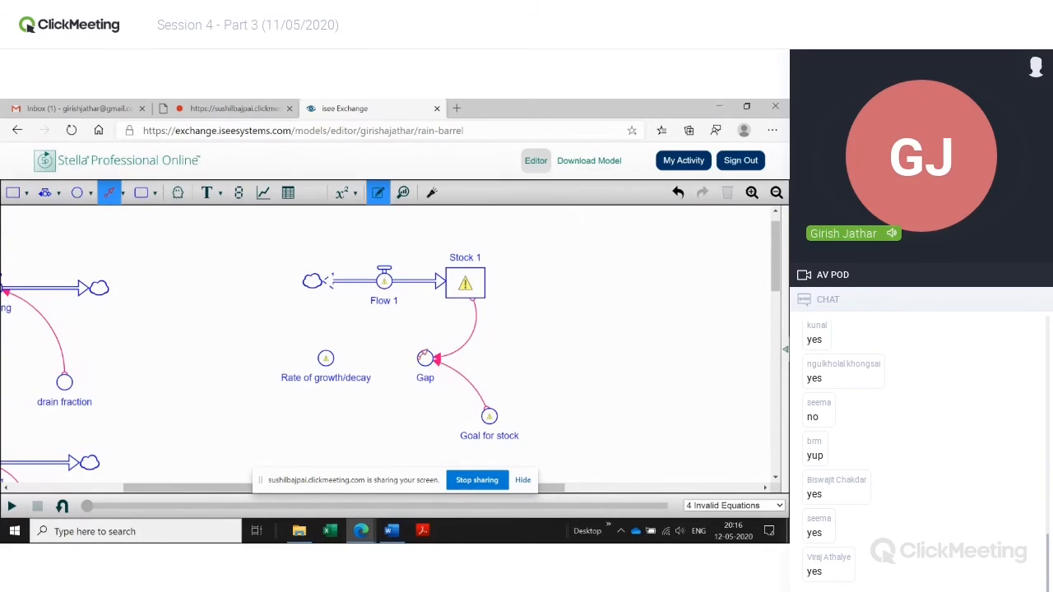
{"action": "mouse_move", "coordinate": [425, 353]}
{"action": "left_mouse_down"}
{"action": "mouse_move", "coordinate": [409, 306]}
{"action": "mouse_move", "coordinate": [387, 284]}
{"action": "left_mouse_up"}
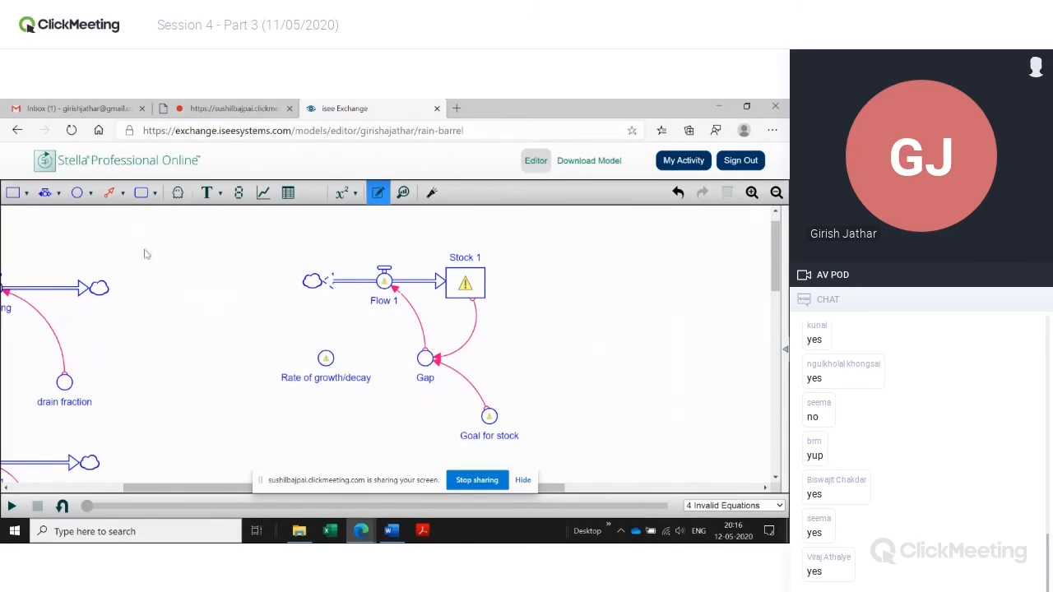
{"action": "left_click", "coordinate": [109, 193]}
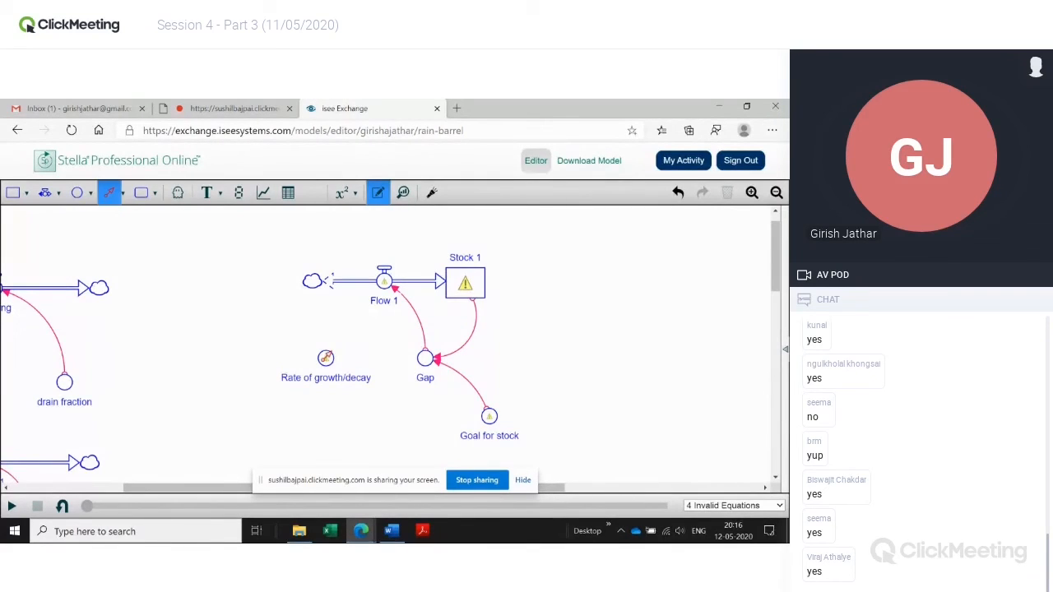
{"action": "mouse_move", "coordinate": [325, 358]}
{"action": "left_mouse_down"}
{"action": "mouse_move", "coordinate": [330, 325]}
{"action": "mouse_move", "coordinate": [384, 284]}
{"action": "left_mouse_up"}
{"action": "left_click", "coordinate": [384, 283]}
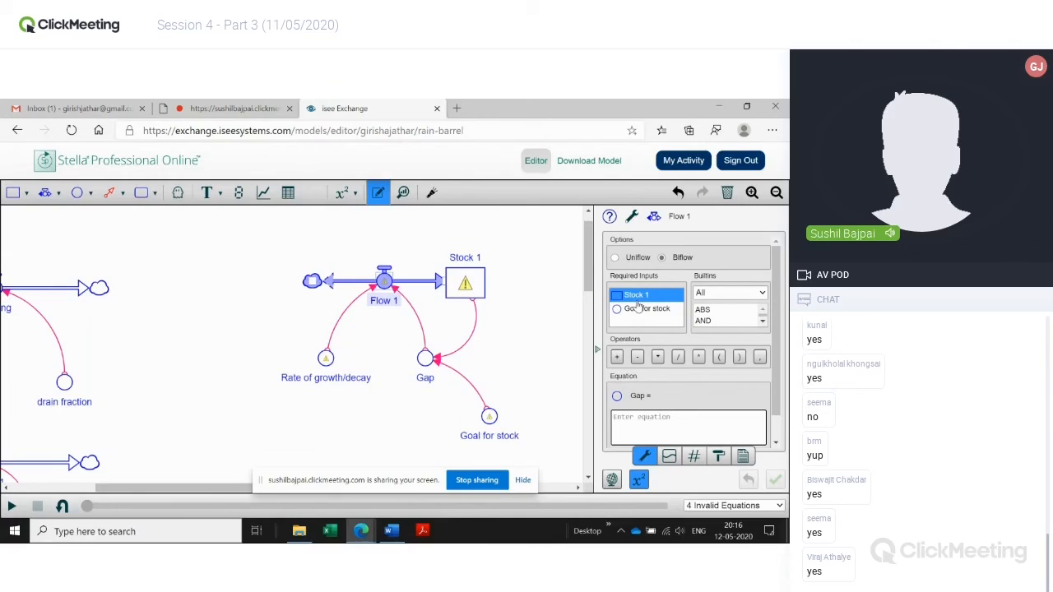
{"action": "left_click", "coordinate": [638, 301]}
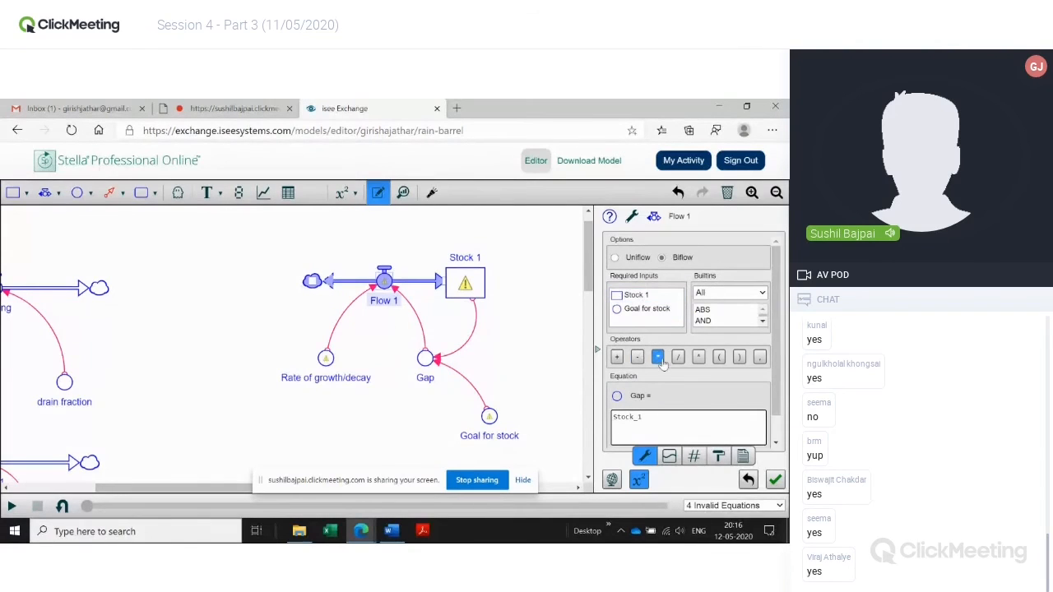
{"action": "left_click", "coordinate": [658, 357]}
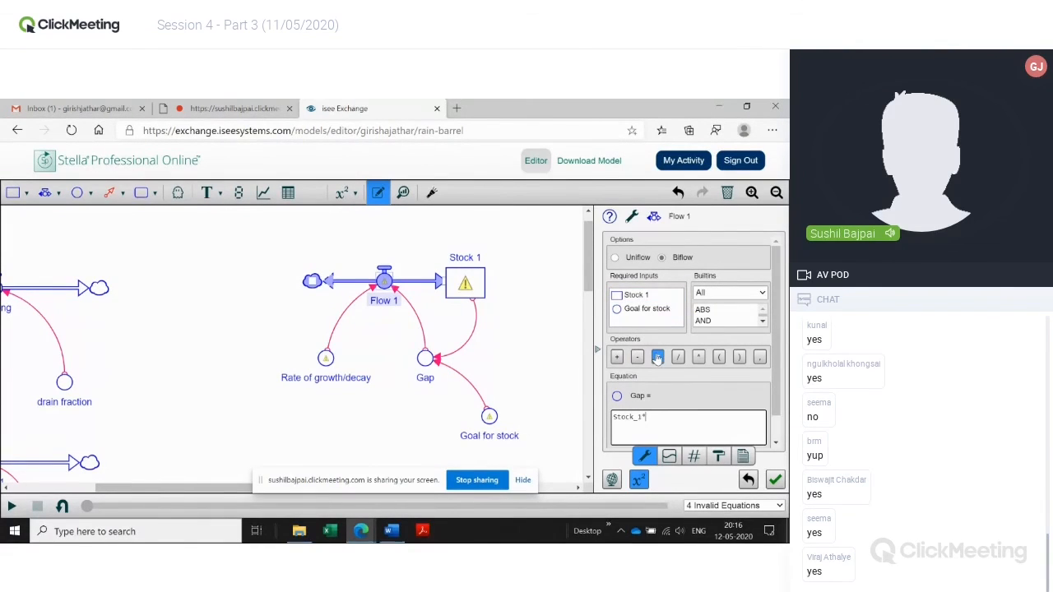
{"action": "left_click", "coordinate": [649, 309]}
{"action": "left_click", "coordinate": [775, 481]}
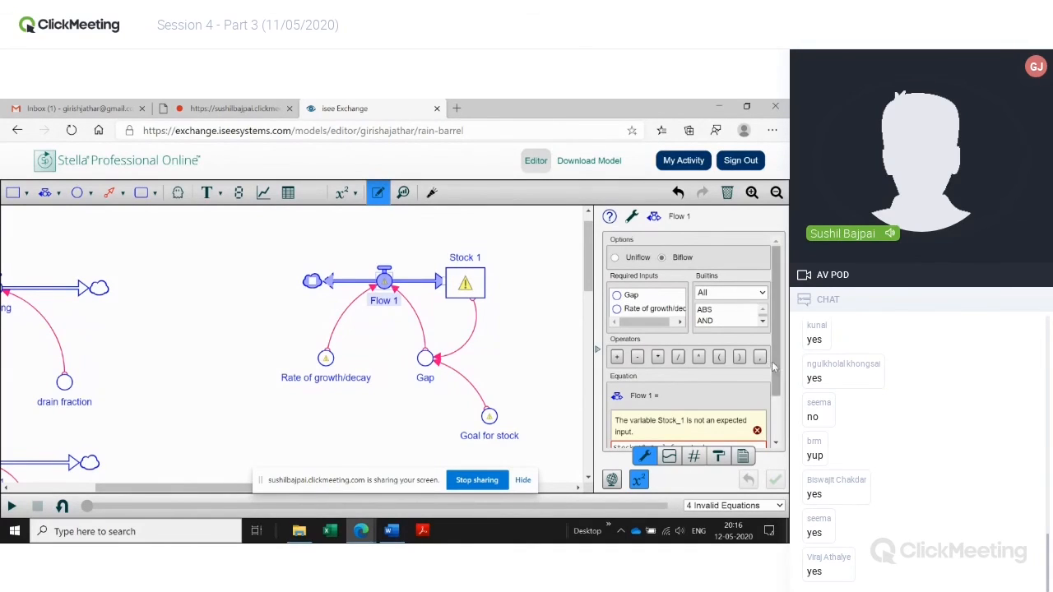
{"action": "scroll", "coordinate": [774, 368], "scroll_direction": "down", "scroll_amount": 1}
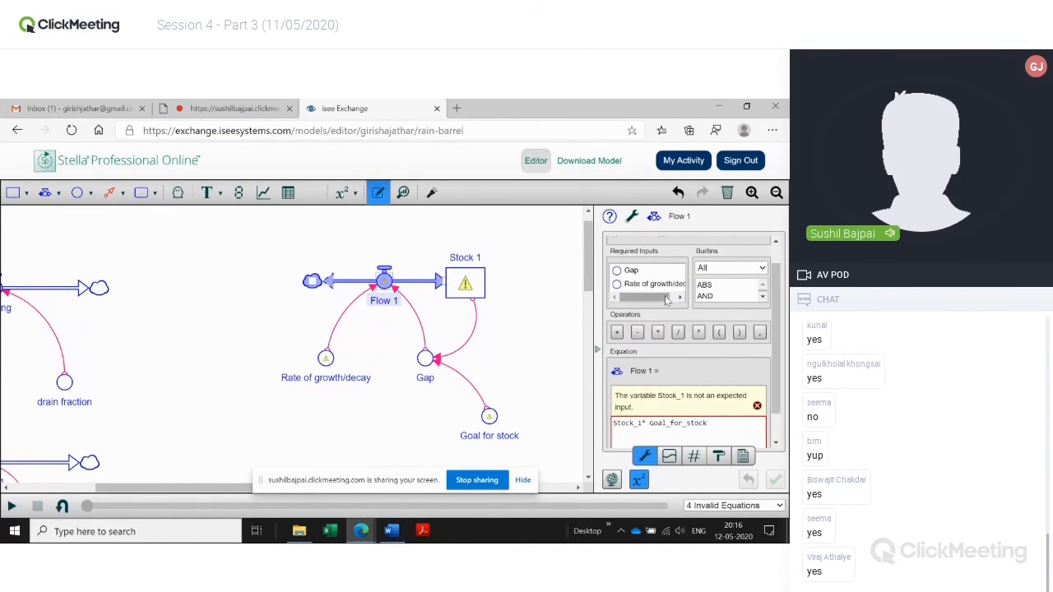
{"action": "left_click_drag", "start_coordinate": [666, 300], "coordinate": [689, 305]}
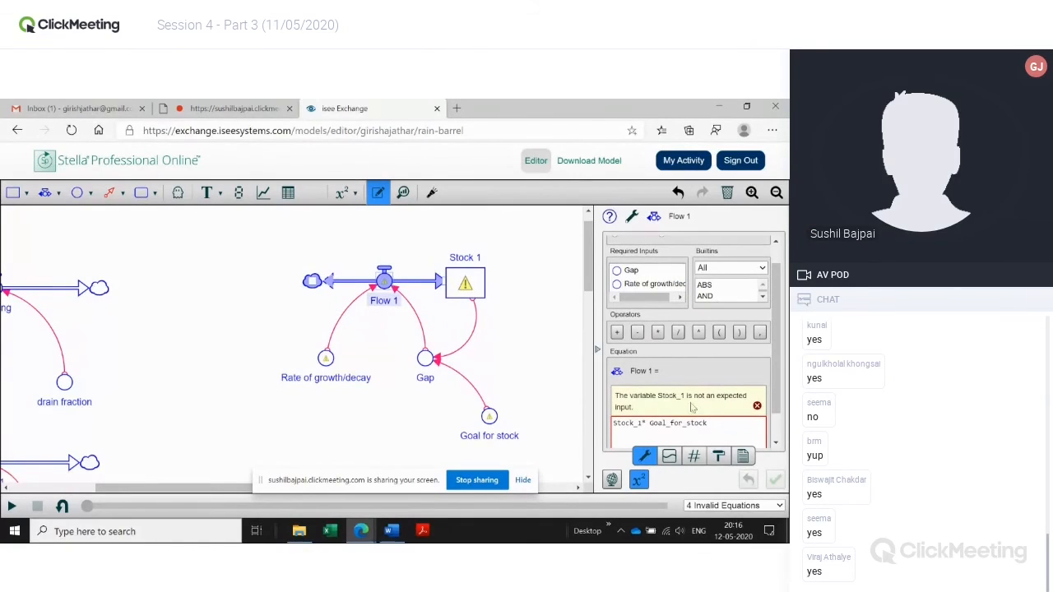
{"action": "left_click_drag", "start_coordinate": [711, 423], "coordinate": [601, 434]}
{"action": "key", "text": "Delete"}
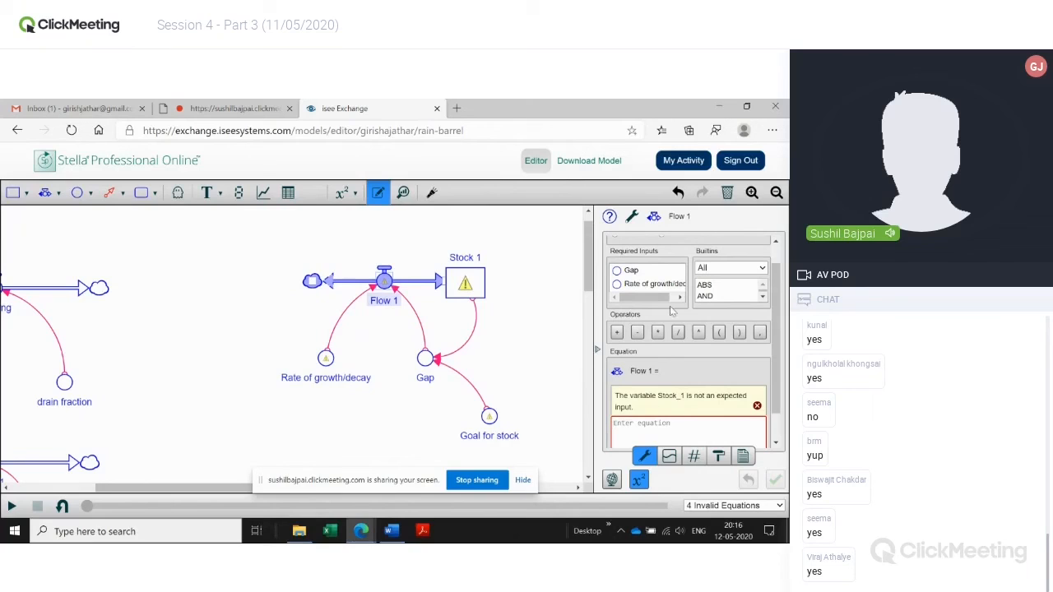
{"action": "left_click", "coordinate": [536, 366]}
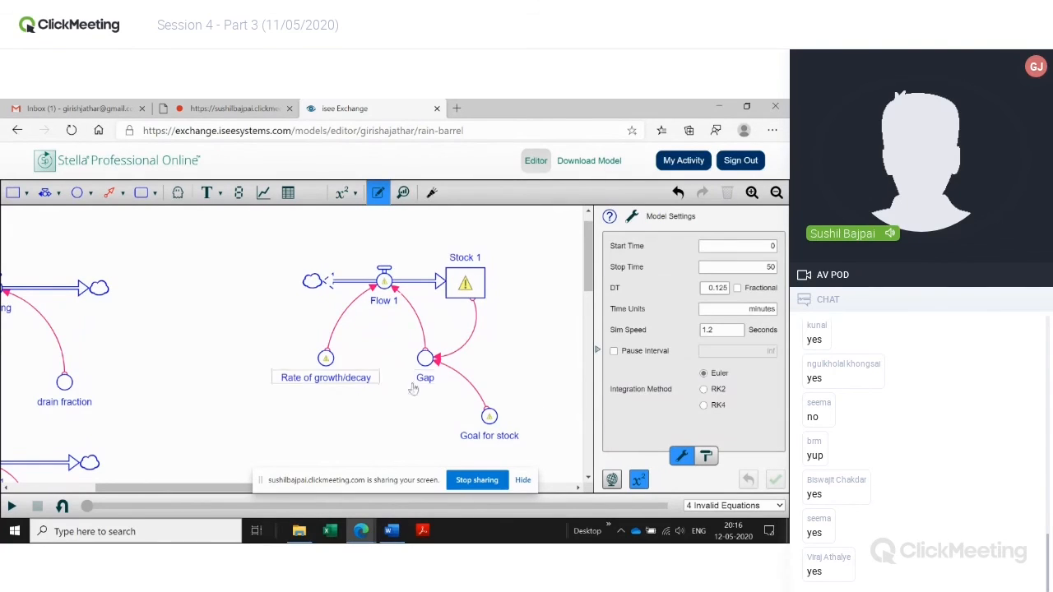
Set Flow 1's equation to Gap * "Rate_of_growth/decay".
{"action": "left_click", "coordinate": [384, 304]}
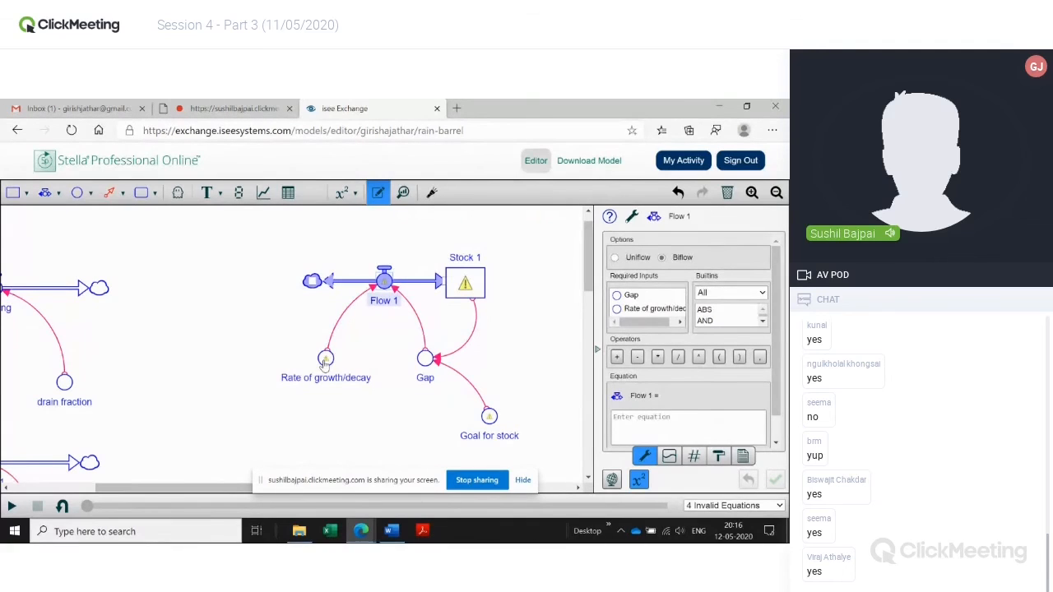
{"action": "left_click", "coordinate": [633, 298]}
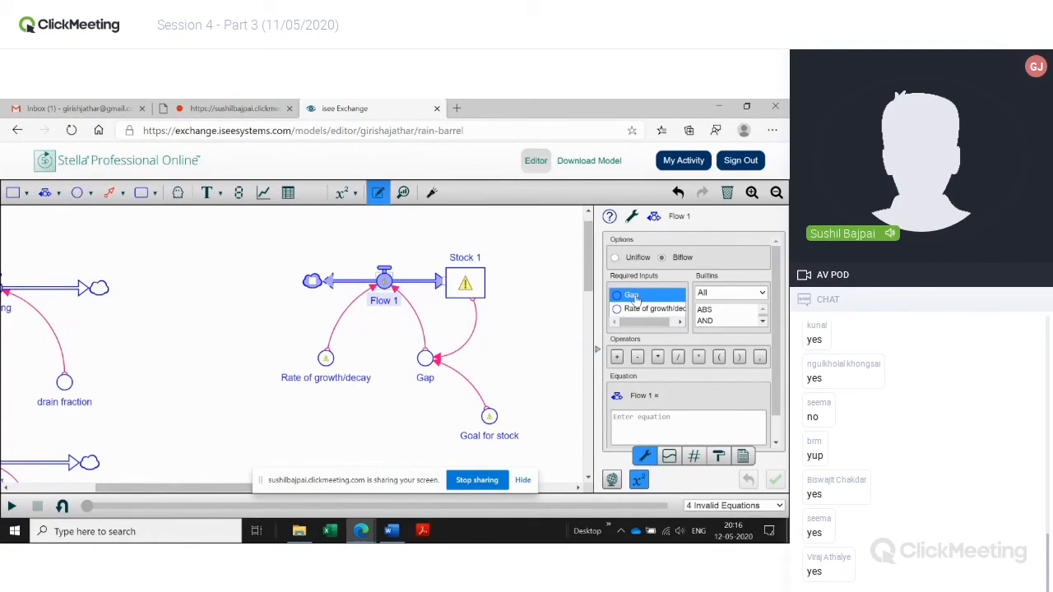
{"action": "double_click", "coordinate": [633, 298]}
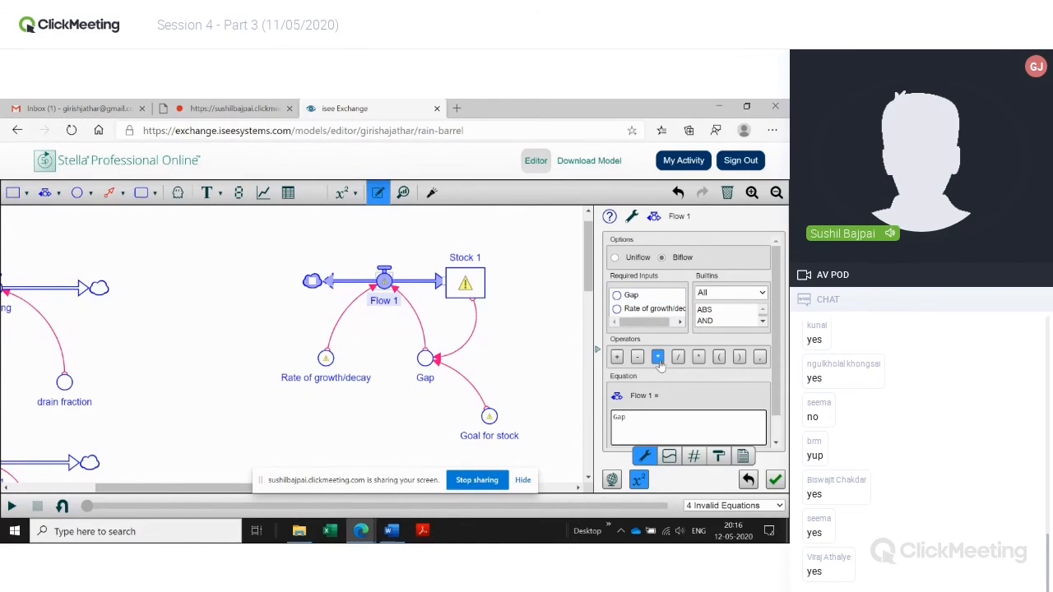
{"action": "left_click", "coordinate": [658, 360]}
{"action": "double_click", "coordinate": [658, 310]}
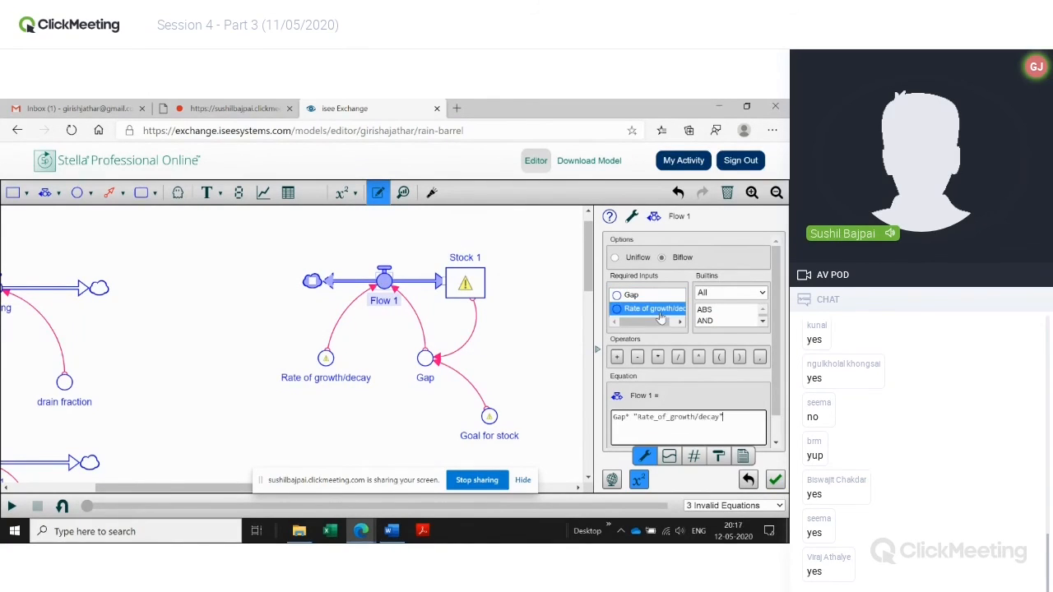
{"action": "left_click", "coordinate": [775, 480]}
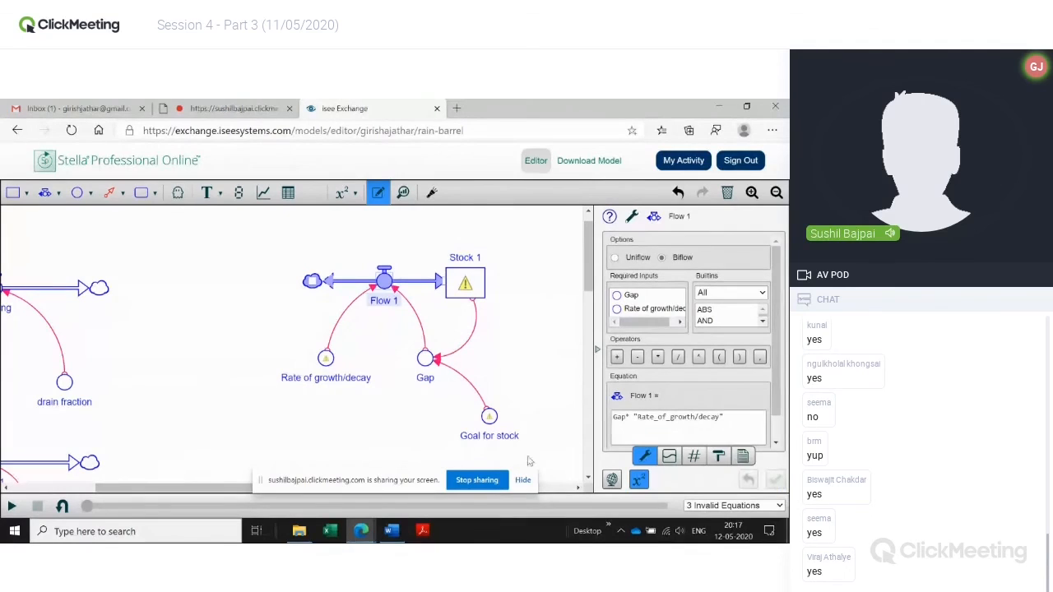
Set the Rate of growth/decay converter's equation to 0.1.
{"action": "left_click", "coordinate": [326, 360]}
{"action": "left_click", "coordinate": [354, 443]}
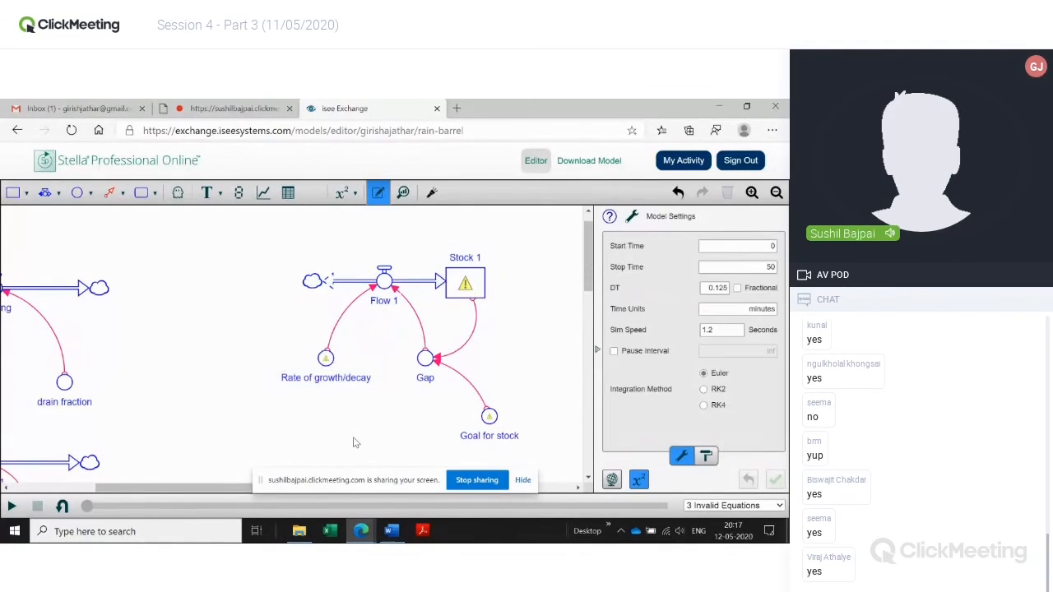
{"action": "left_click", "coordinate": [325, 360]}
{"action": "type", "text": "0"}
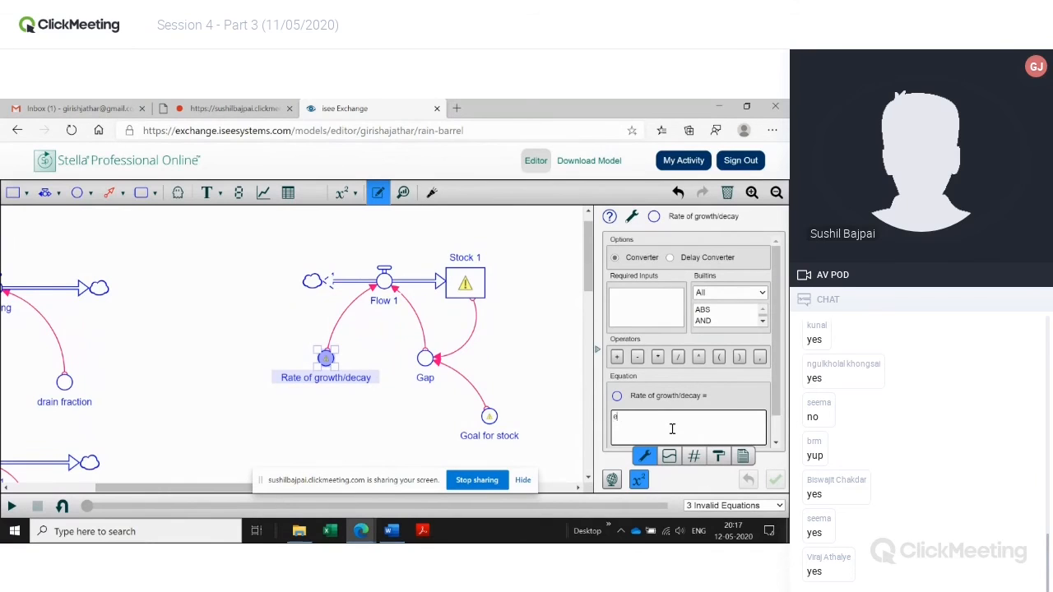
{"action": "type", "text": ".1"}
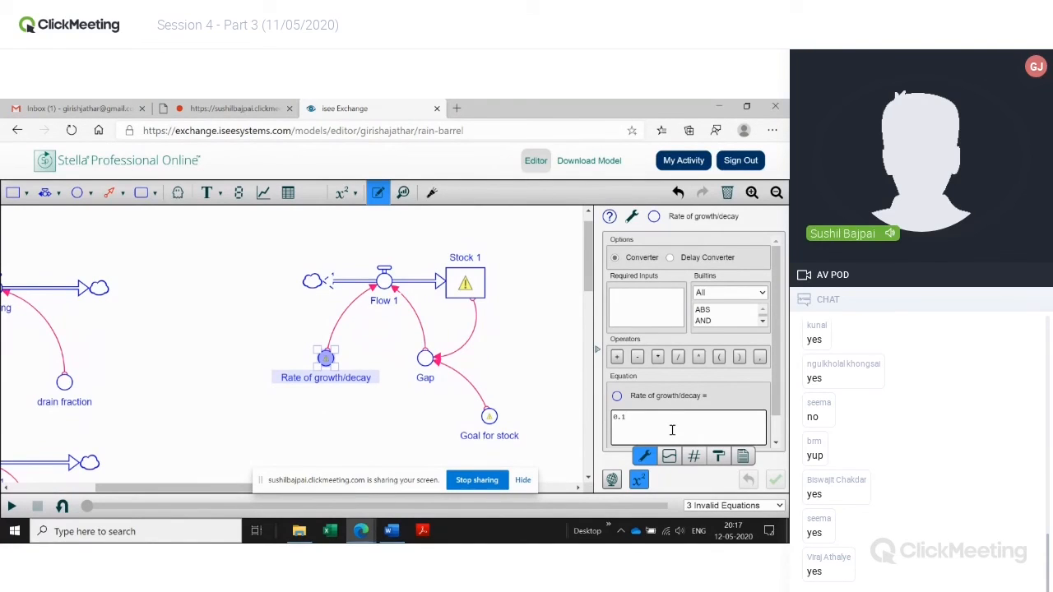
{"action": "left_click", "coordinate": [509, 379]}
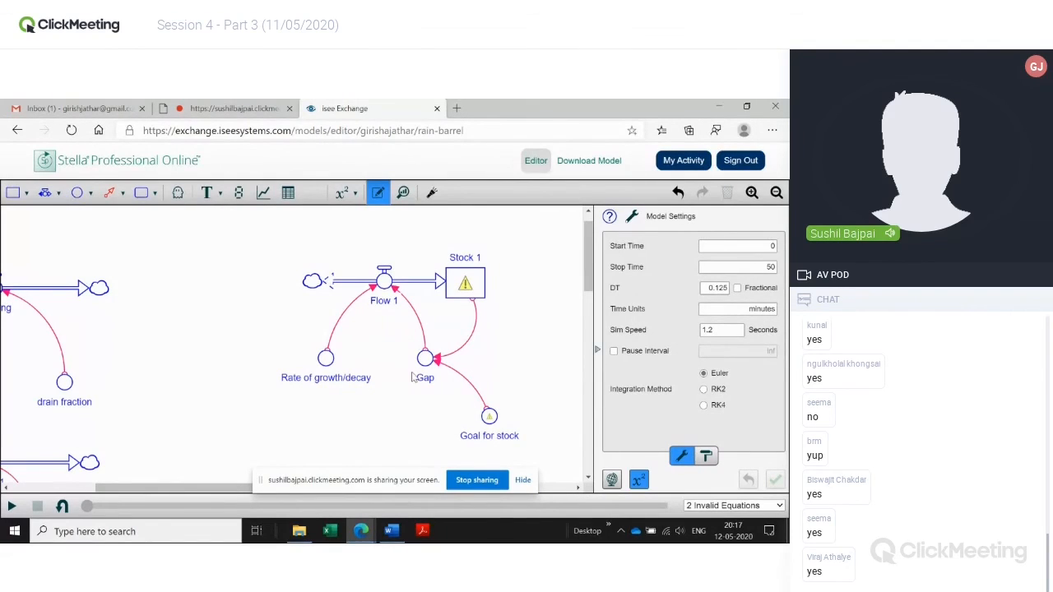
Set the initial value of Stock 1 to 1.
{"action": "left_click", "coordinate": [466, 284]}
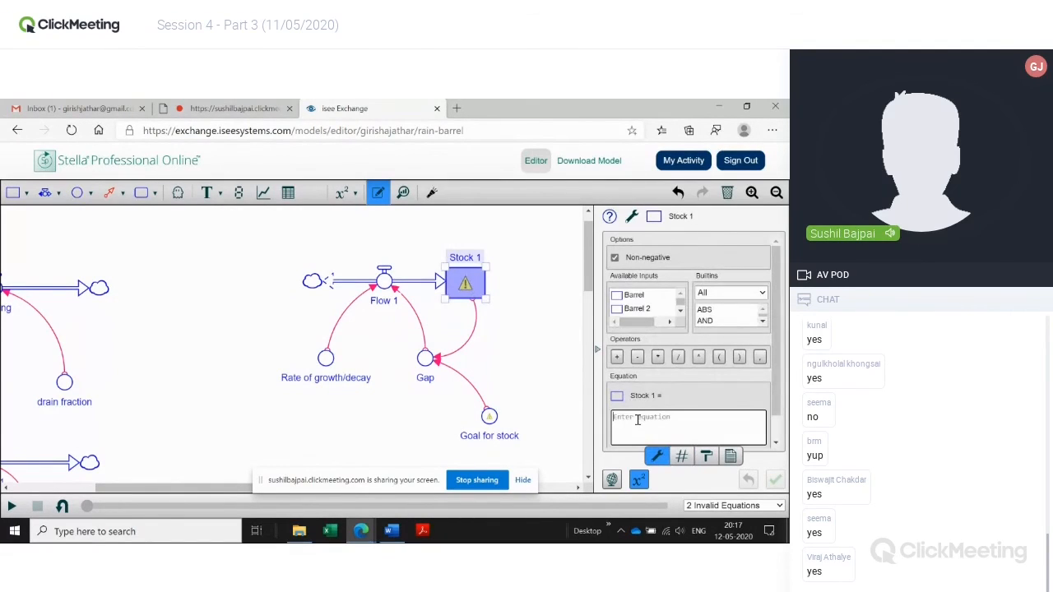
{"action": "left_click", "coordinate": [637, 420]}
{"action": "type", "text": "1"}
{"action": "left_click", "coordinate": [533, 350]}
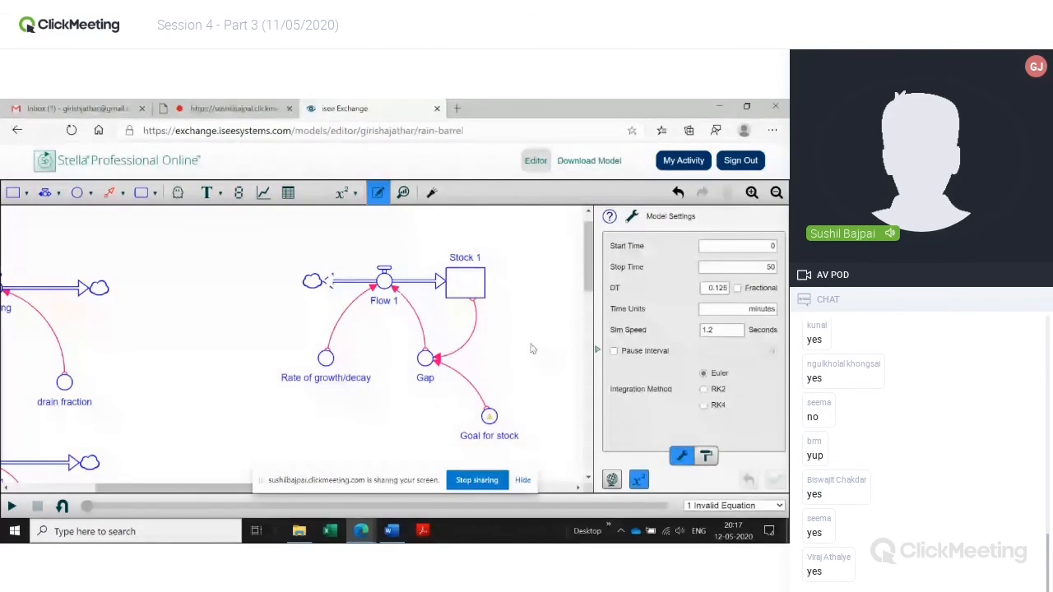
Set the Goal for stock converter's equation to 5.
{"action": "left_click", "coordinate": [488, 417]}
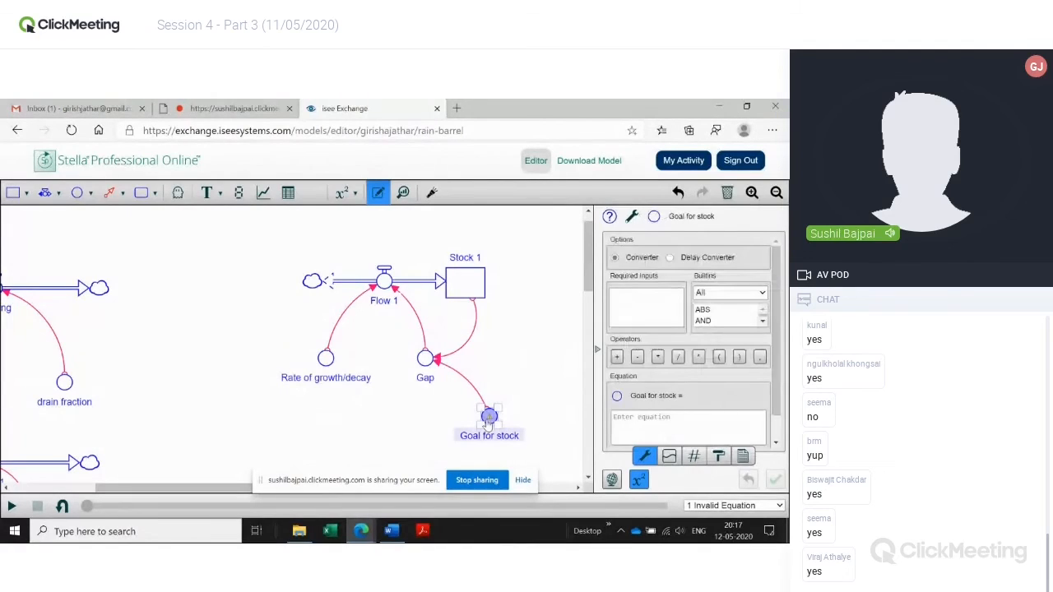
{"action": "left_click", "coordinate": [660, 420]}
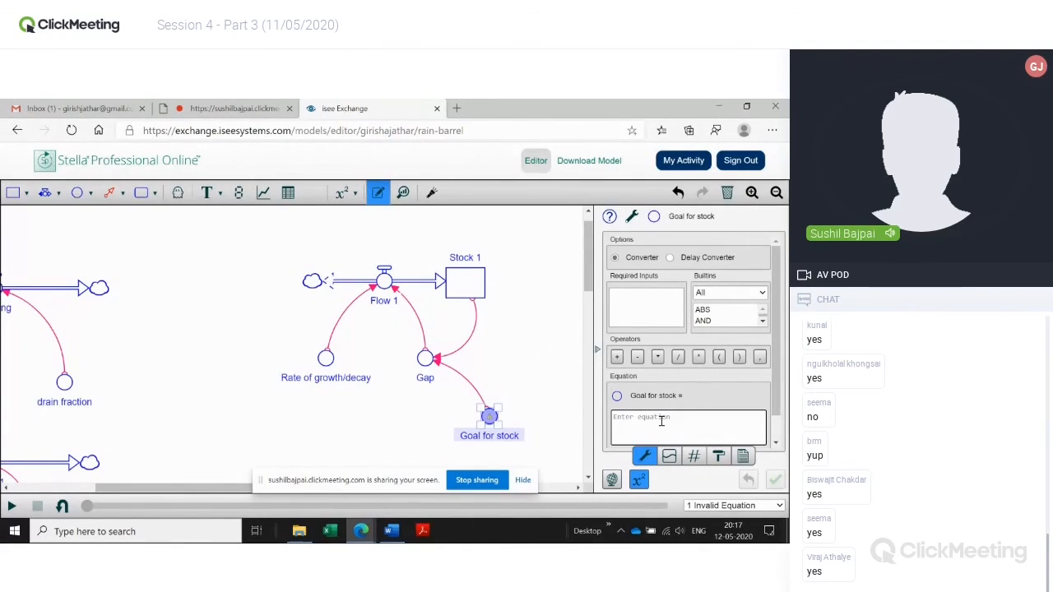
{"action": "type", "text": "5"}
{"action": "left_click", "coordinate": [526, 370]}
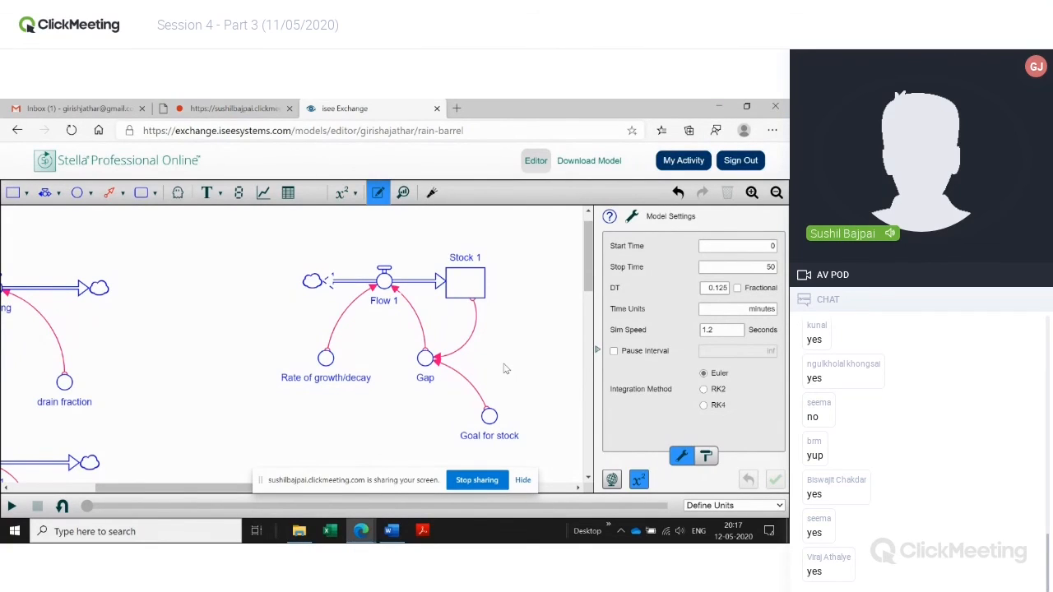
Bend the connector from Gap to Flow 1 the opposite way and move Stock 1 slightly upward.
{"action": "left_click_drag", "start_coordinate": [424, 351], "coordinate": [413, 351]}
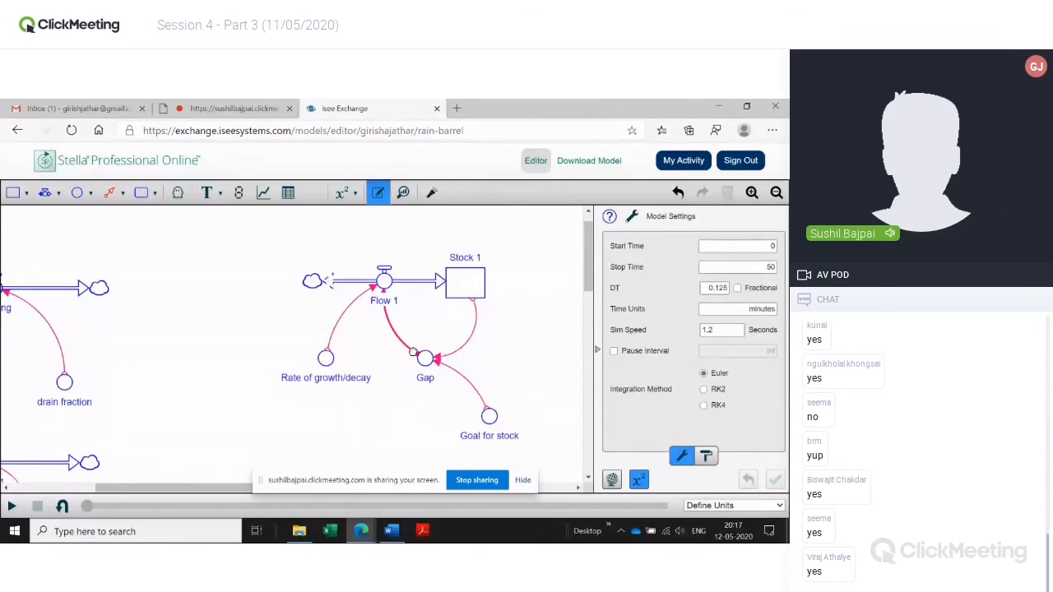
{"action": "left_click", "coordinate": [388, 437]}
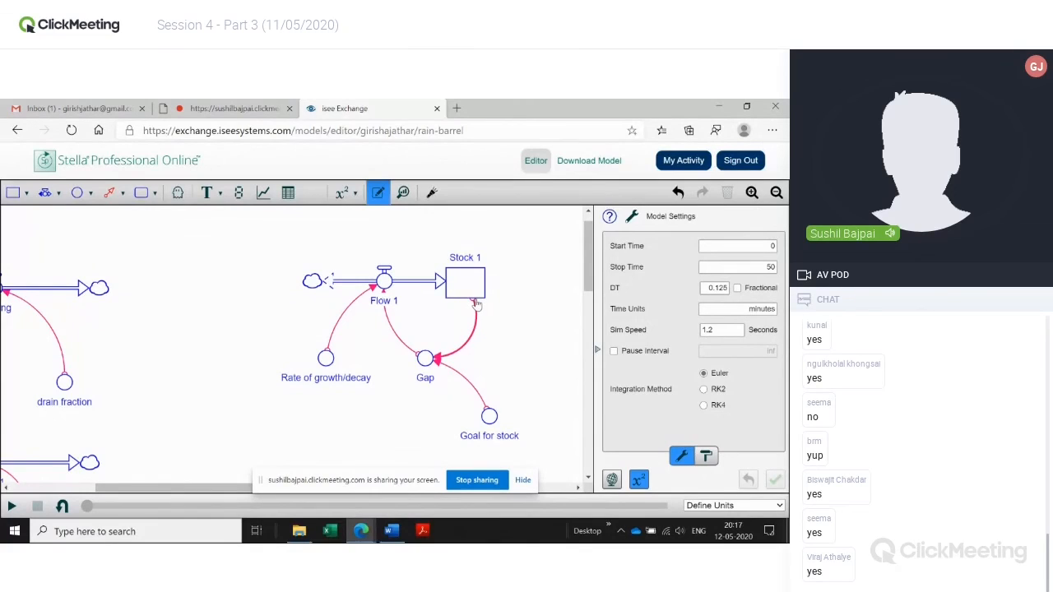
{"action": "left_click_drag", "start_coordinate": [475, 296], "coordinate": [473, 288]}
{"action": "left_click", "coordinate": [526, 321]}
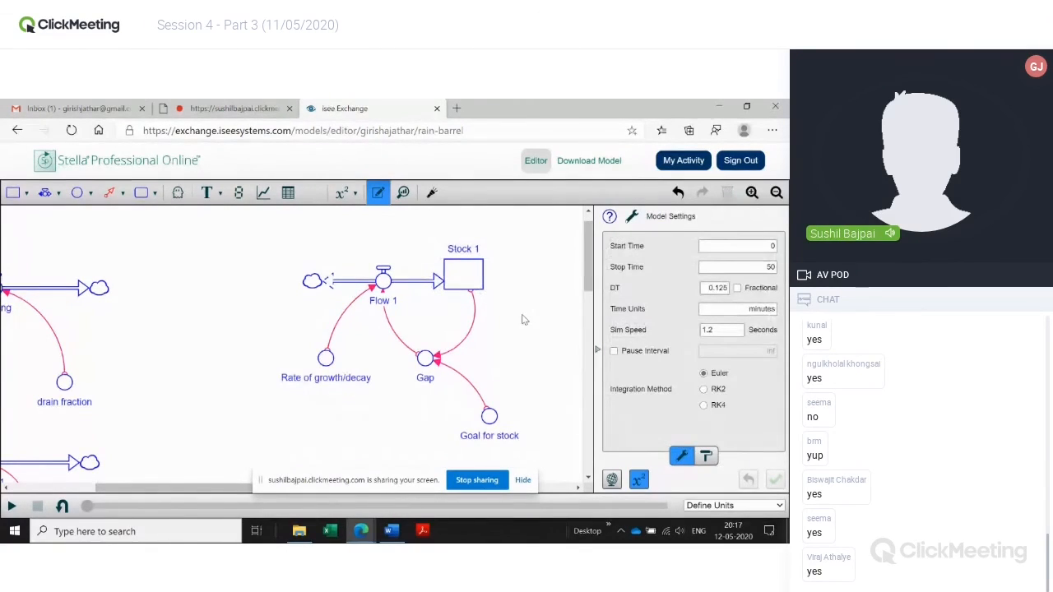
Shift the start of the Stock 1 to Gap connector slightly left along the stock's lower edge.
{"action": "left_click", "coordinate": [474, 297]}
{"action": "left_click_drag", "start_coordinate": [473, 296], "coordinate": [469, 294]}
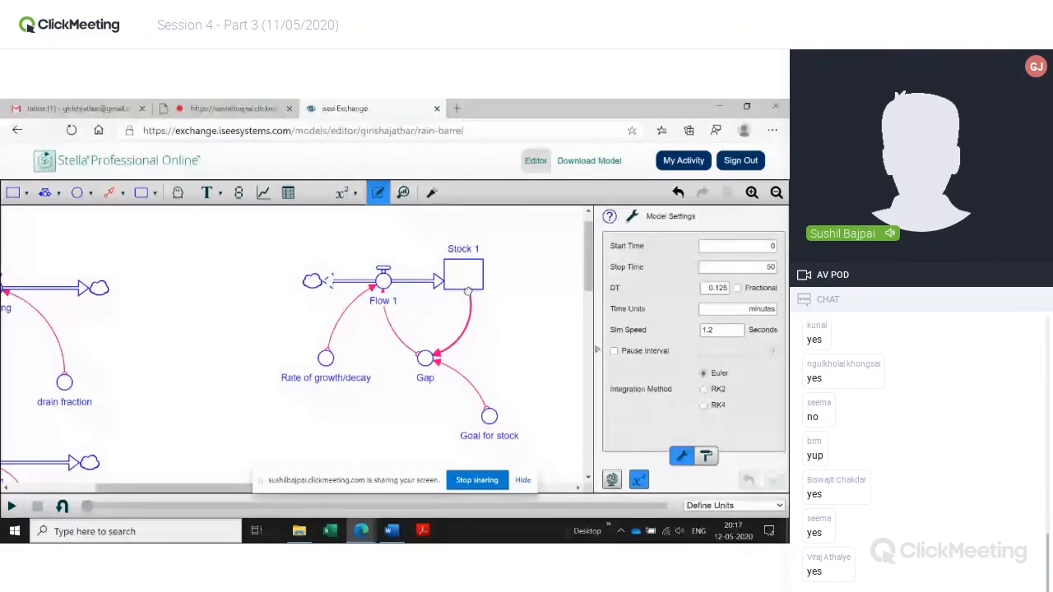
{"action": "left_click", "coordinate": [573, 356]}
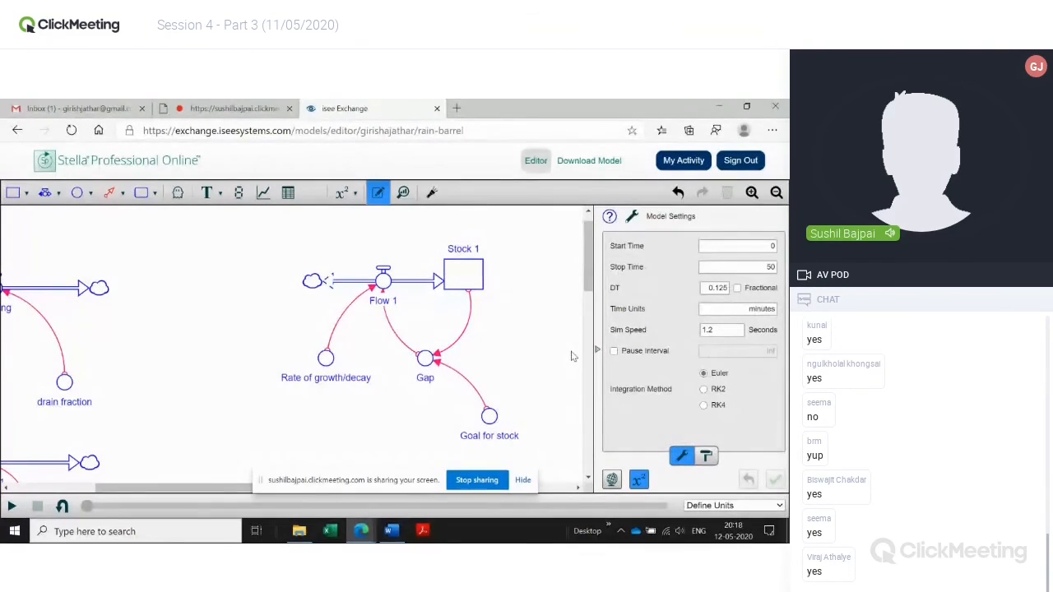